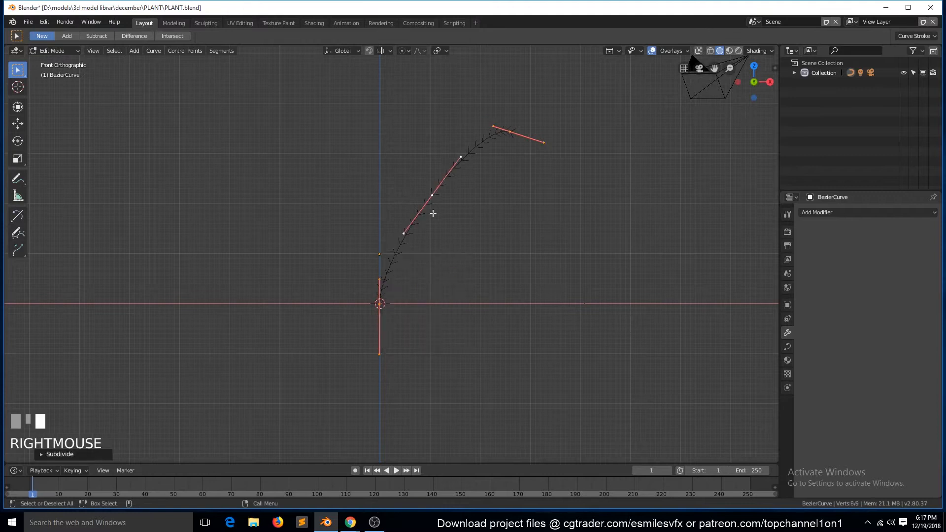
- Shift the stem curve's middle control point outward to bow the curve, and change the handle type of the tip control point
click(511, 133)
key(v)
click(523, 162)
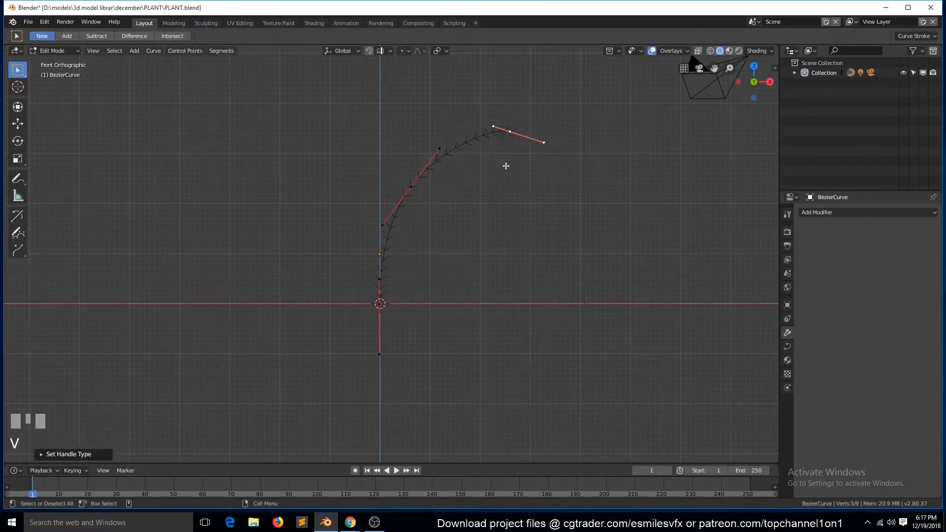
key(Tab)
key(Tab)
click(424, 214)
key(Tab)
key(Tab)
key(Tab)
- Add a Bezier circle at the origin in the top view
key(KP_7)
key(alt+a)
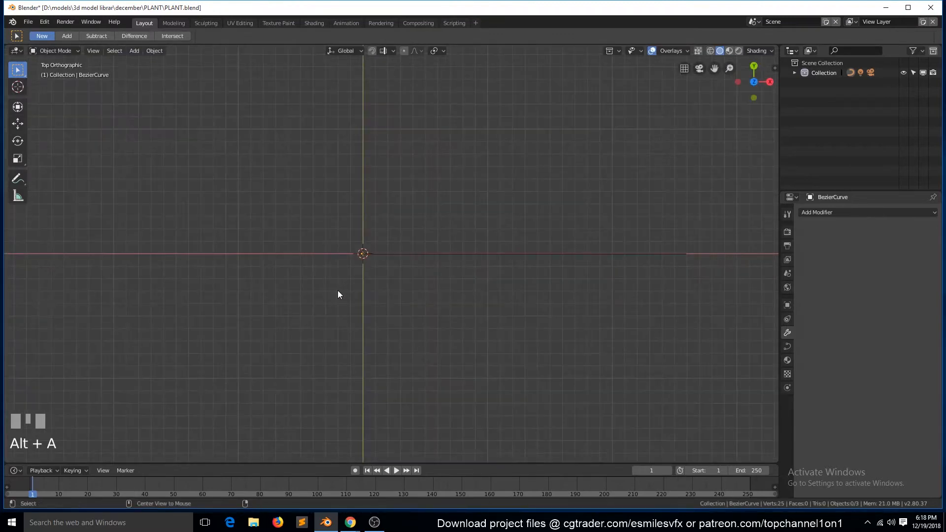
key(shift+a)
mouse_move(296, 290)
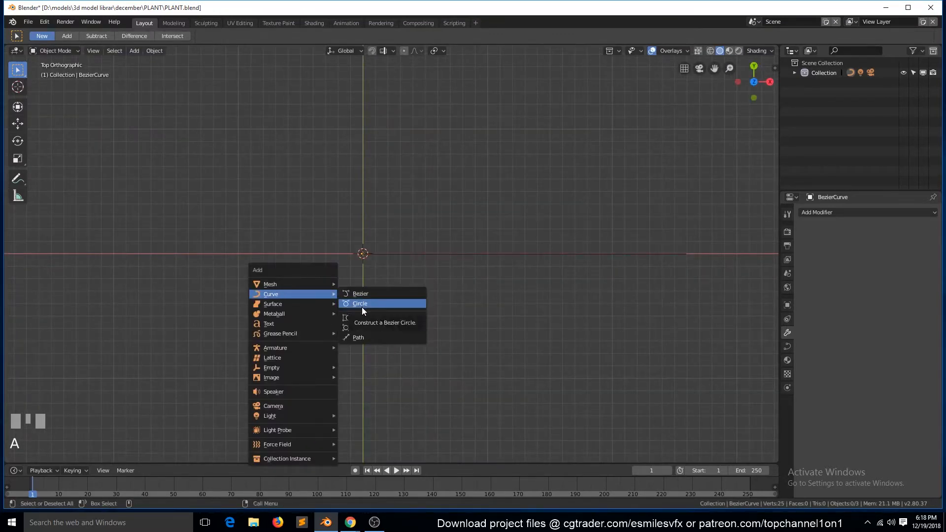
click(364, 304)
- Move the circle's upper control point about 0.97 m down along Y to indent the profile
key(Tab)
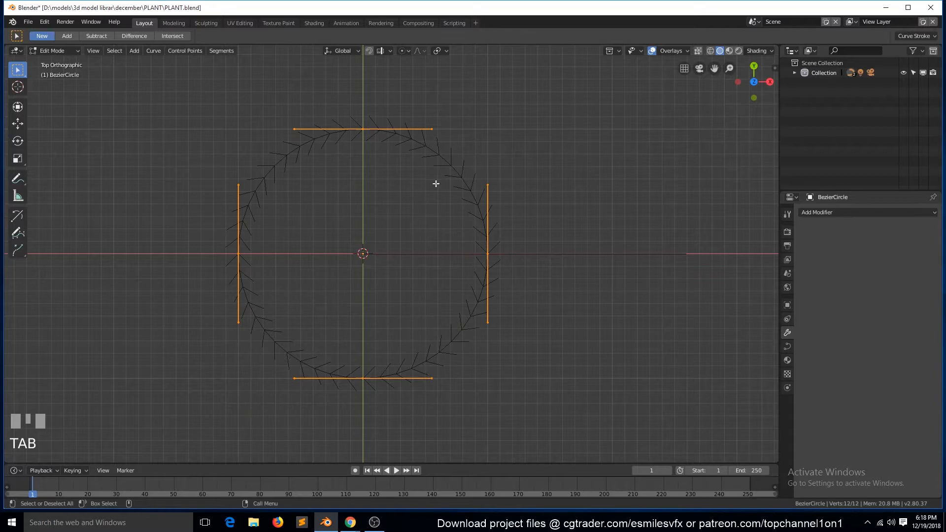
click(364, 130)
key(g)
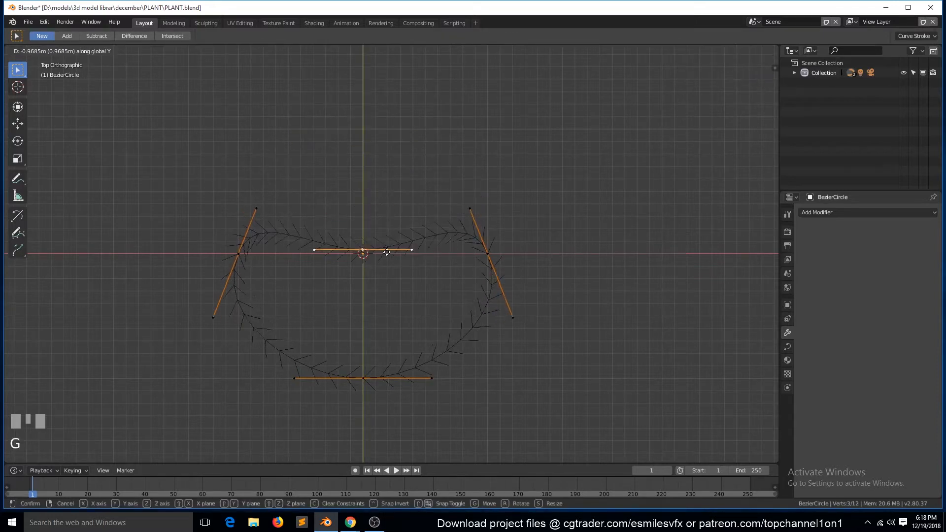
click(389, 251)
key(Tab)
- Scale the indented profile circle down at the base of the stem curve
key(grave)
middle_drag(394, 295, 512, 359)
key(s)
click(423, 346)
- Assign the BezierCircle profile as the bevel object of the stem curve
click(788, 347)
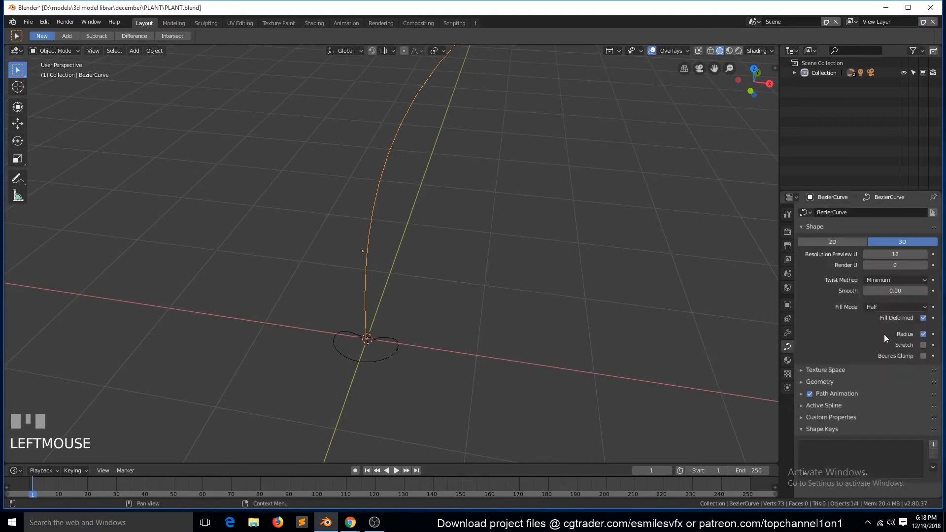
click(887, 382)
scroll(898, 447, down, 4)
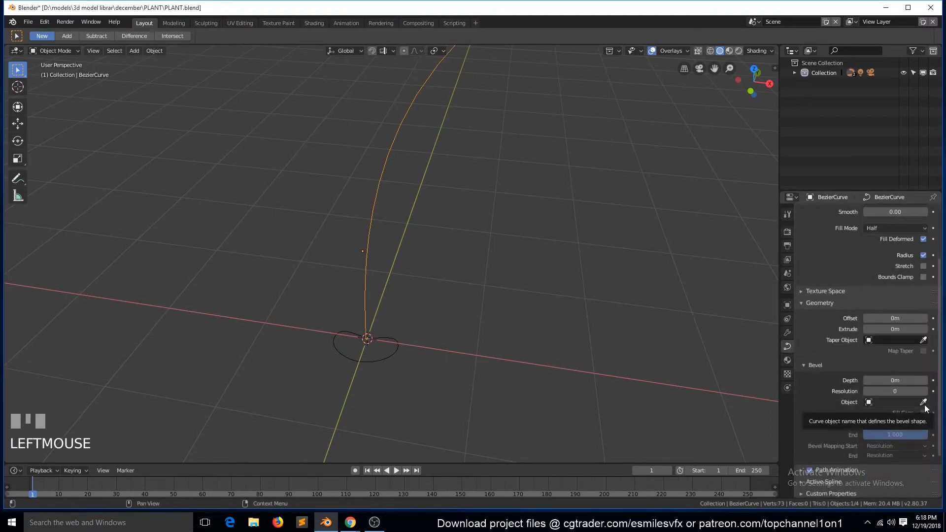
click(395, 338)
scroll(428, 332, down, 4)
- Apply the object transforms of the stem curve and its profile circle
key(grave)
middle_drag(433, 331, 421, 396)
scroll(445, 345, up, 4)
key(ctrl+a)
click(438, 379)
key(grave)
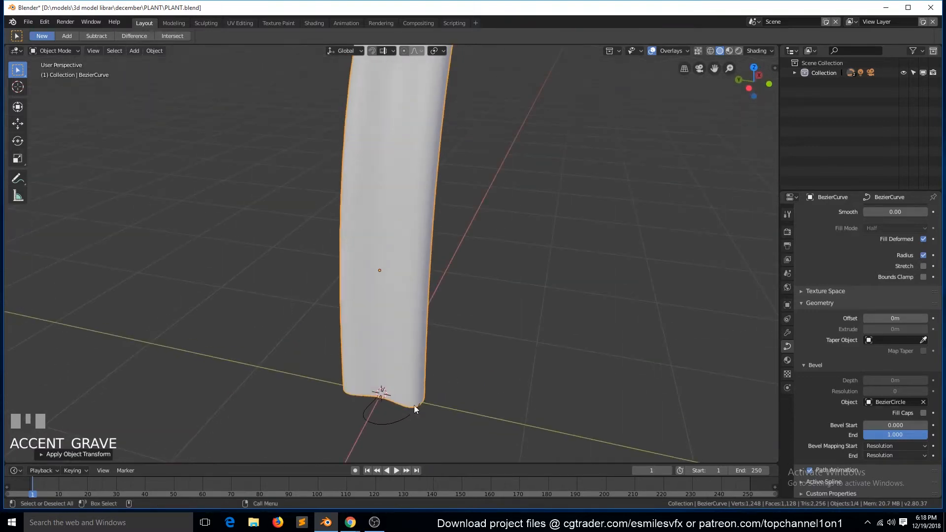
click(417, 412)
key(ctrl+a)
click(418, 413)
- Rotate all points of the profile circle about -190° around the global Z axis
key(Tab)
key(a)
key(r)
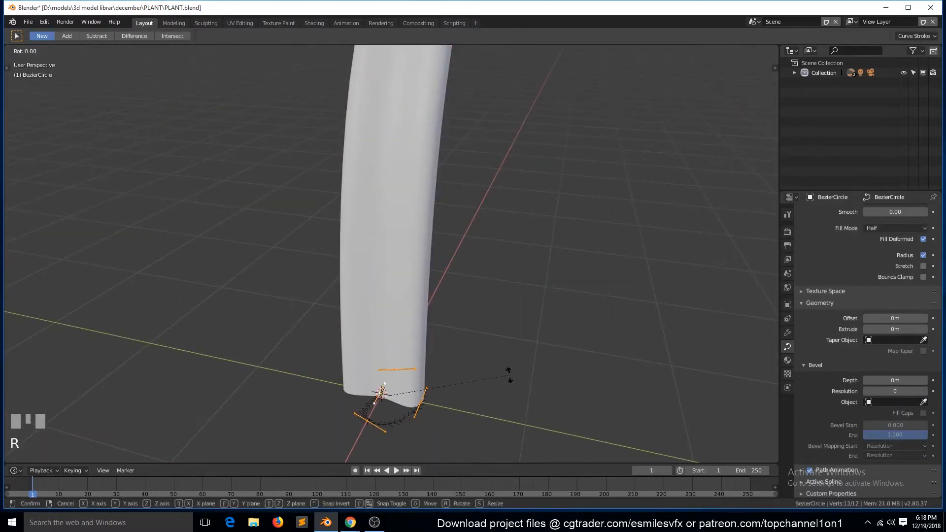
right_click(449, 382)
key(r)
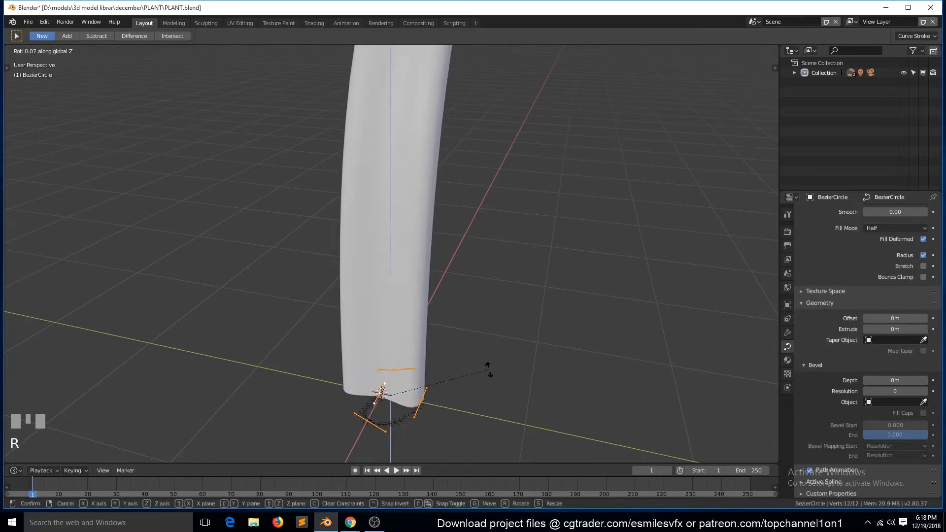
click(491, 367)
key(r)
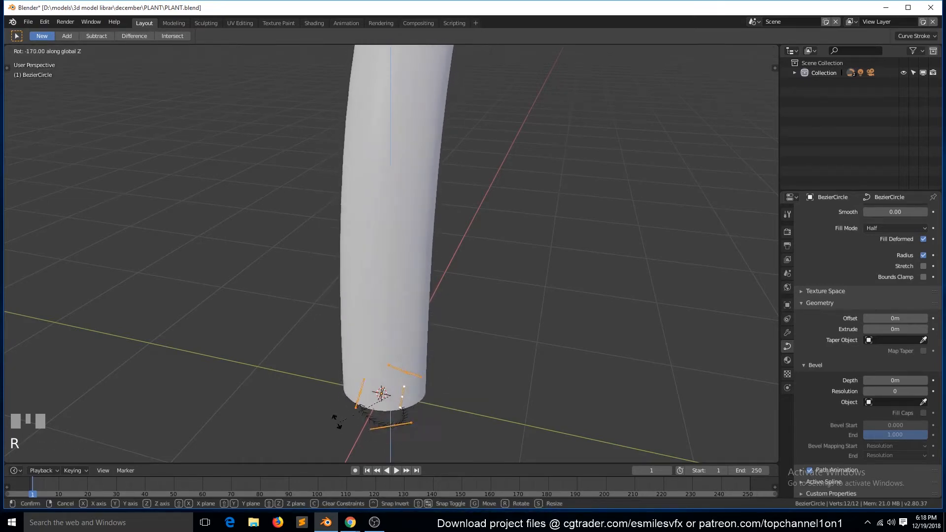
click(315, 402)
key(Tab)
- Save the file and enable Fill Caps for the stem curve's bevel
scroll(495, 329, down, 6)
middle_drag(495, 329, 445, 277)
key(grave)
click(507, 198)
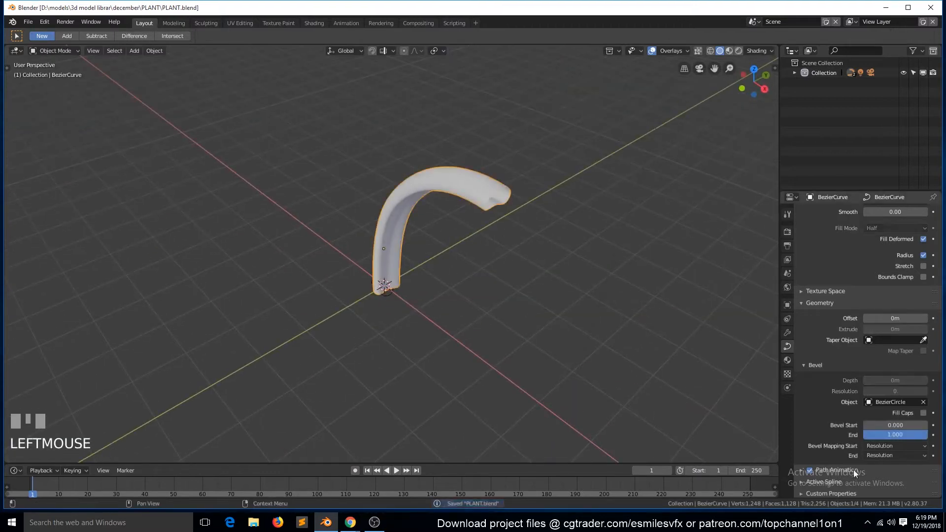
key(grave)
middle_drag(376, 249, 415, 301)
key(alt+a)
key(grave)
scroll(414, 302, down, 5)
click(457, 309)
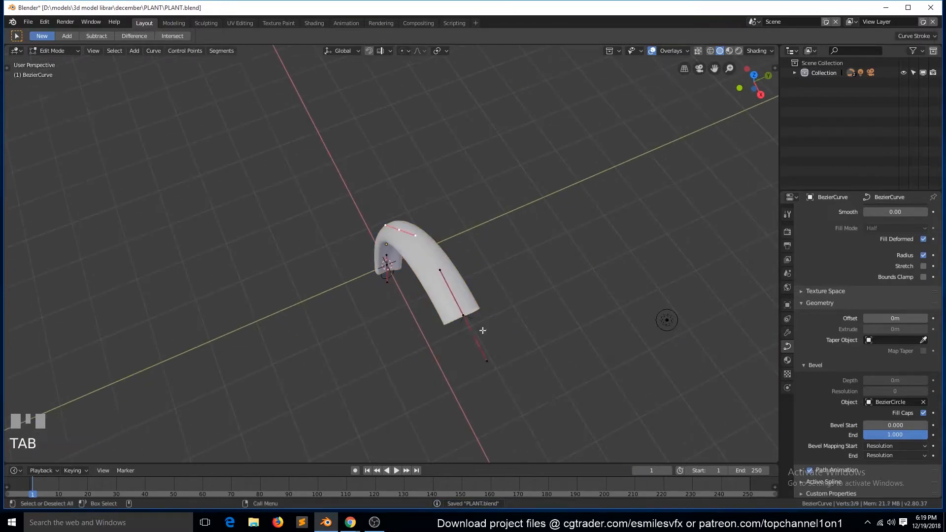
key(Tab)
middle_drag(482, 329, 473, 264)
click(468, 256)
key(alt+s)
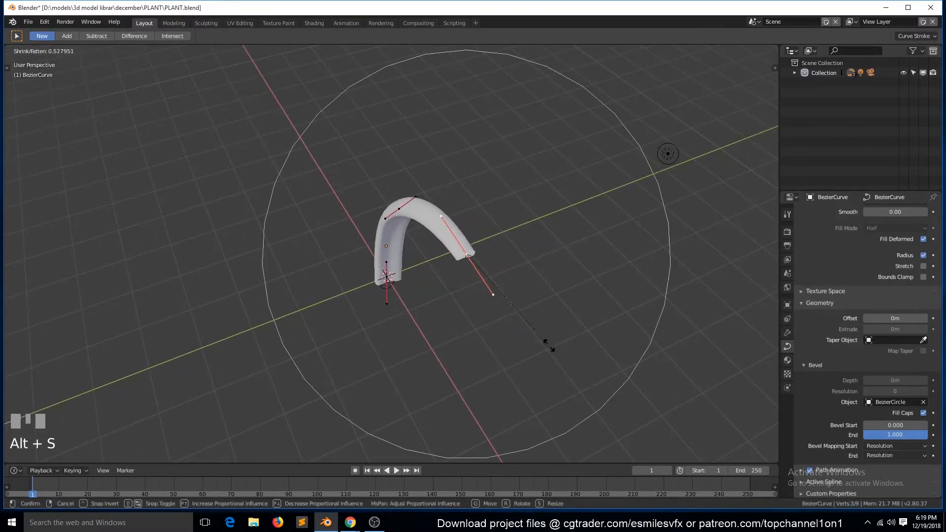
right_click(490, 320)
key(Tab)
- Scale the points of the profile circle to about 0.14 to make the stem thin
scroll(458, 356, up, 4)
click(387, 325)
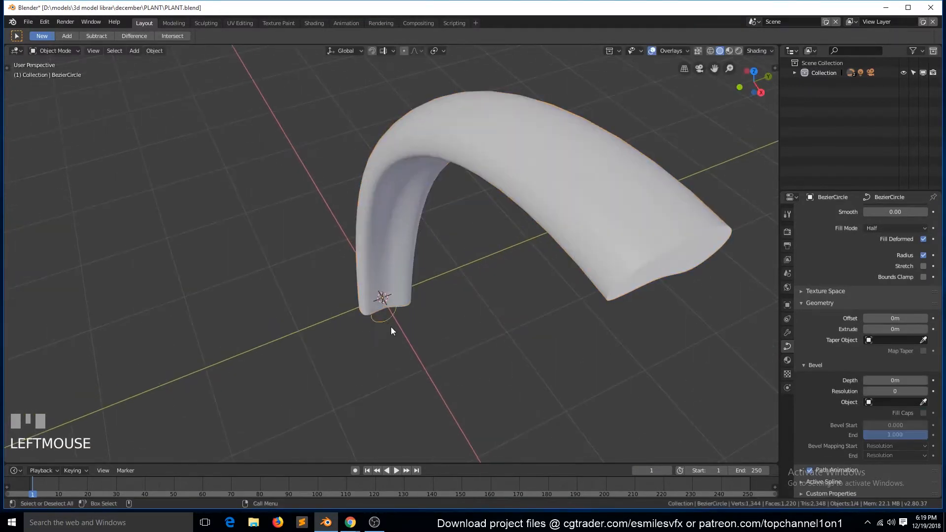
key(Tab)
key(s)
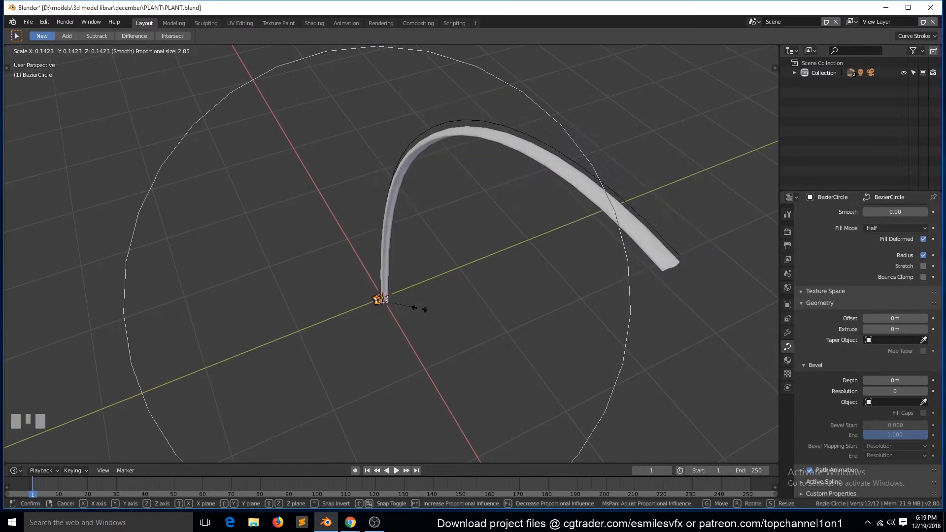
click(419, 308)
key(Tab)
- Shrink the radius at the stem's tip control point by a factor of about 0.08, and save the file
click(677, 258)
key(Tab)
key(alt+s)
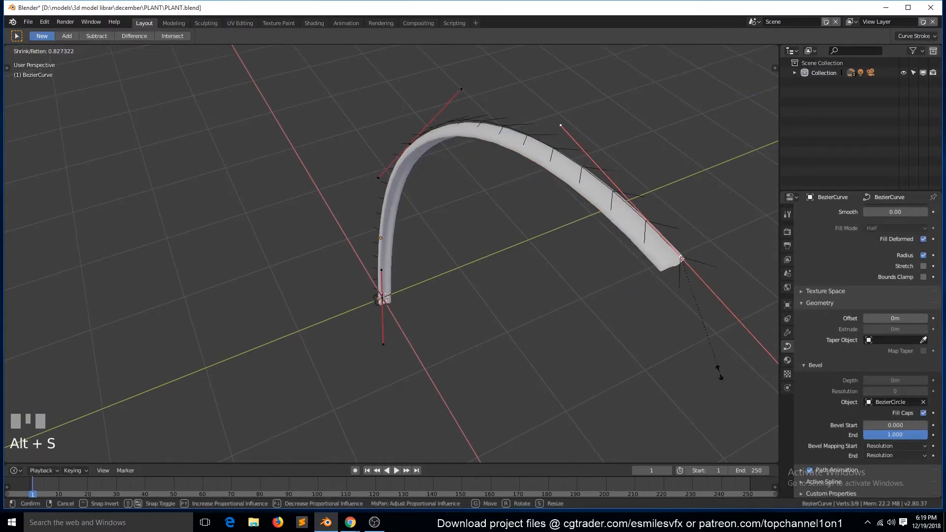
click(681, 267)
key(Tab)
scroll(403, 348, down, 4)
middle_drag(403, 347, 498, 358)
key(grave)
key(ctrl+s)
- Add a mesh circle with 12 vertices at the origin in the front view
key(alt+a)
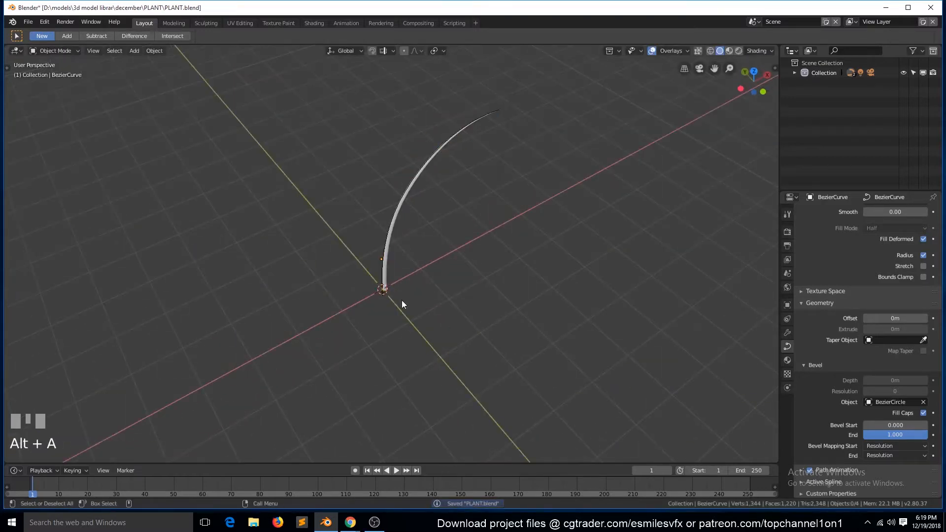
key(KP_1)
key(shift+a)
mouse_move(355, 294)
click(428, 313)
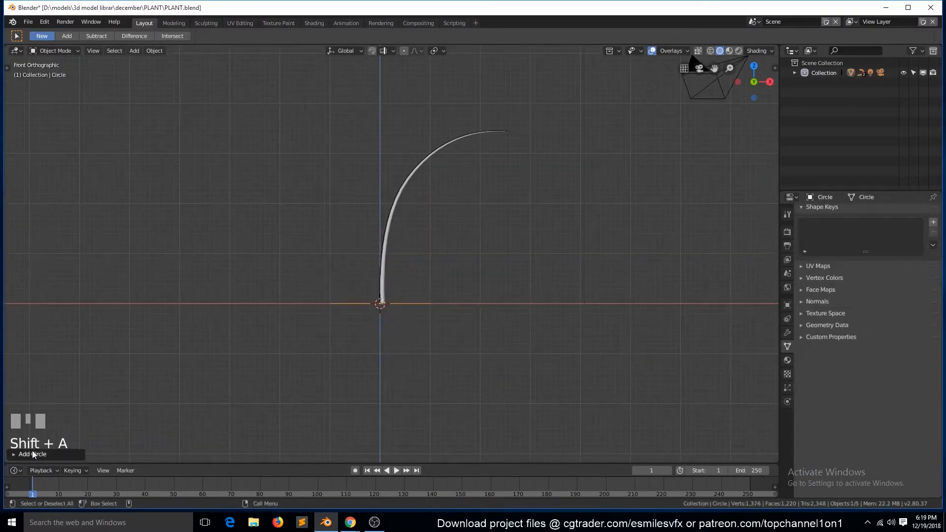
click(34, 453)
click(110, 347)
key(Return)
- Move the mesh circle along Z and extrude its edge loop downward to form the pot's wall
middle_drag(346, 323, 414, 413)
key(g)
key(z)
click(477, 352)
key(Tab)
key(e)
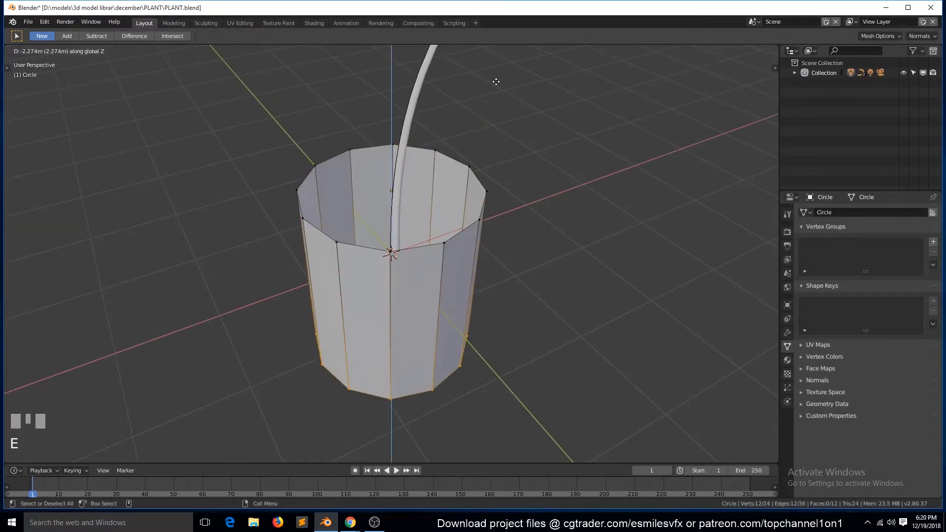
click(535, 223)
- Extrude the pot's bottom edge loop in place and scale it inward with proportional editing turned off
middle_drag(534, 223, 513, 133)
key(e)
right_click(527, 133)
key(s)
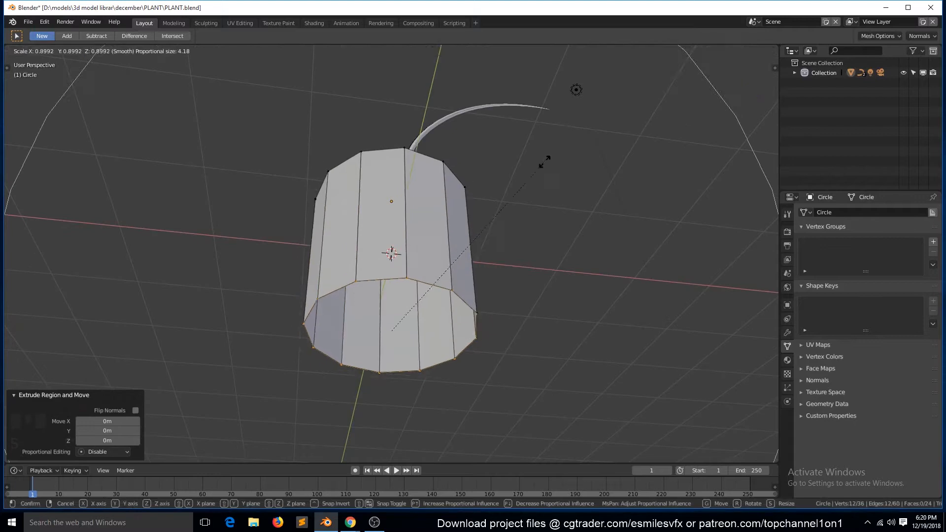
right_click(556, 161)
key(o)
key(s)
click(514, 208)
- Extrude the inner bottom loop in place and merge it at center to close the pot's base
key(e)
right_click(516, 209)
key(alt+m)
click(516, 210)
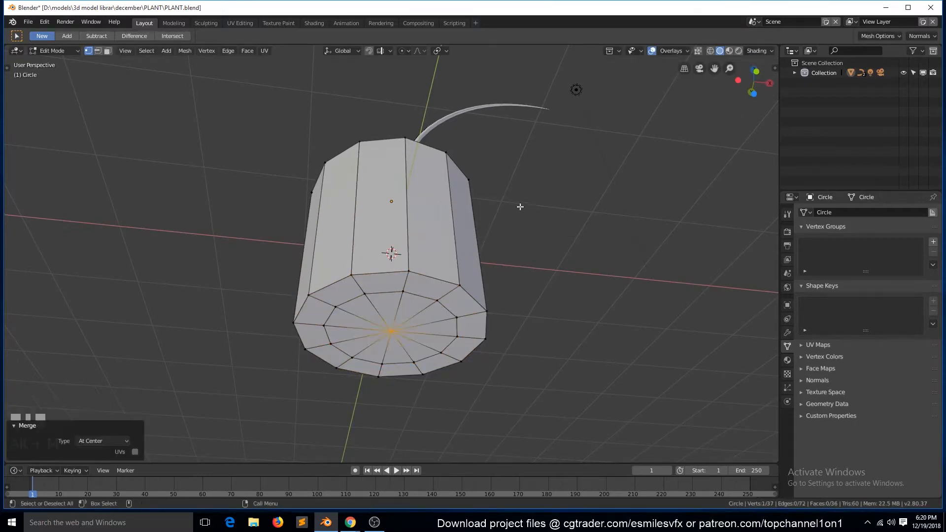
- Save the file and give the pot a level 2 Subdivision Surface modifier
key(Tab)
middle_drag(520, 207, 477, 283)
key(ctrl+s)
key(ctrl+2)
- Bevel the outer edge loop of the pot's bottom with two segments, and save the file
key(Tab)
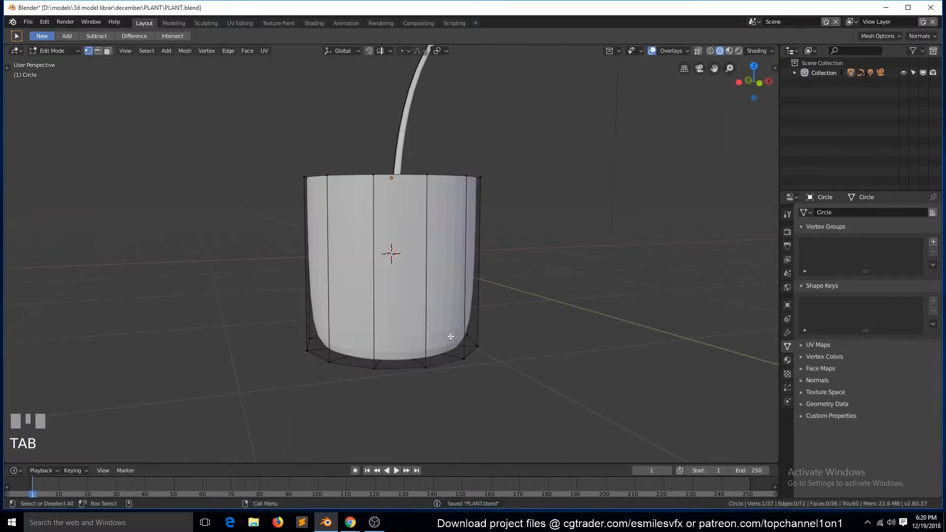
key(2)
alt+click(447, 365)
key(ctrl+b)
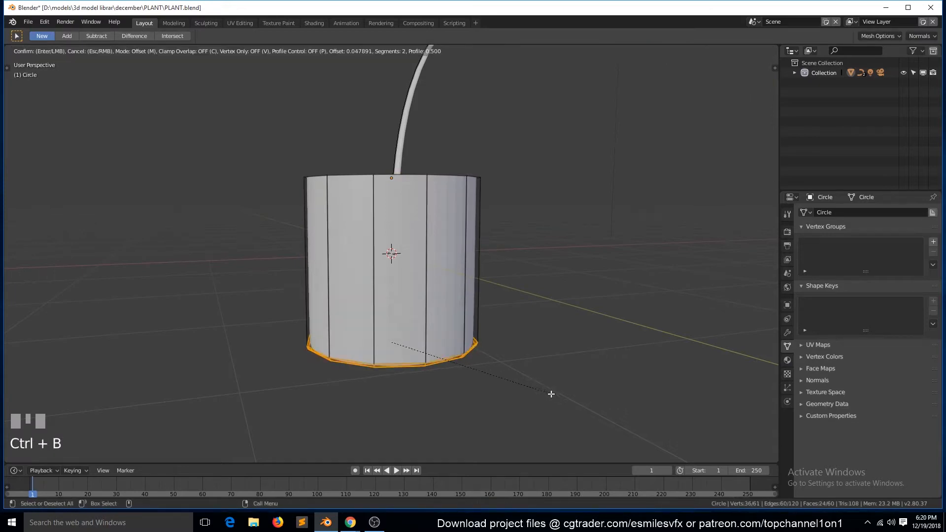
right_click(584, 417)
middle_drag(566, 390, 533, 309)
scroll(532, 309, up, 2)
key(ctrl+b)
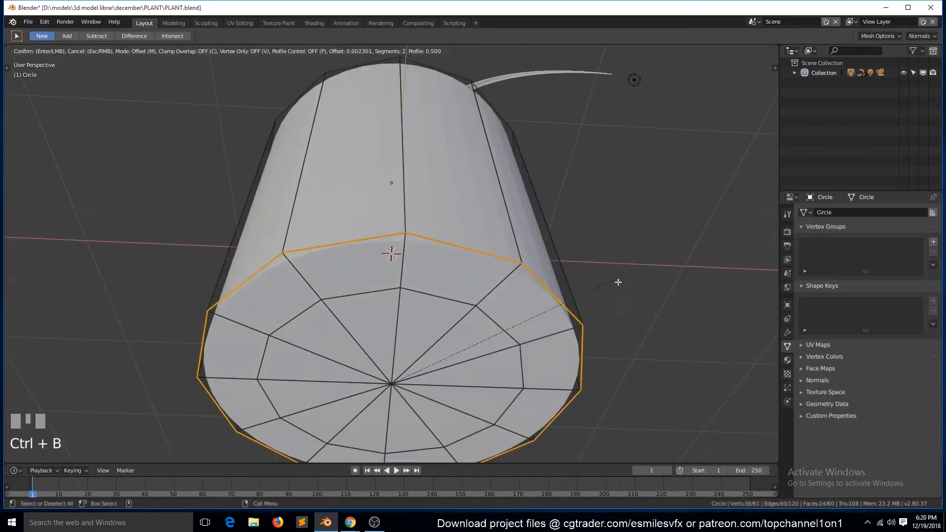
click(522, 233)
key(Tab)
scroll(519, 231, down, 3)
middle_drag(455, 203, 531, 283)
key(grave)
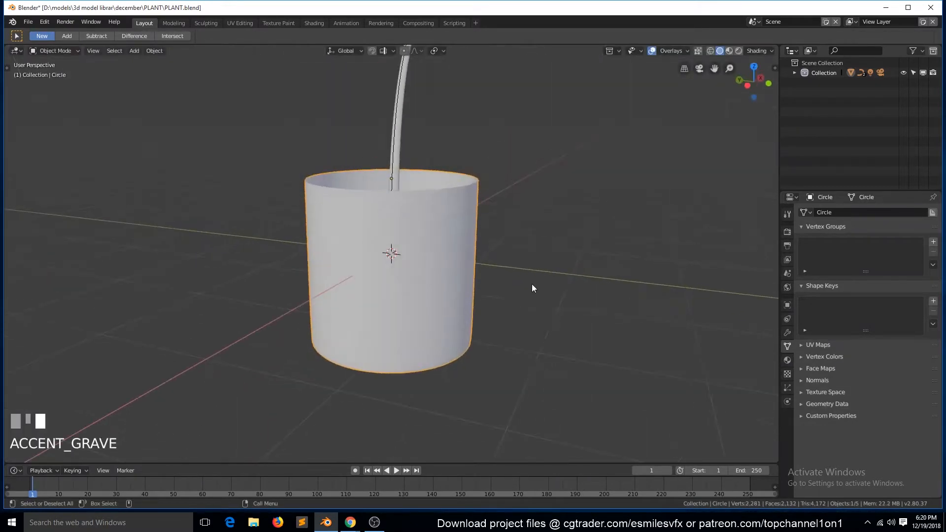
scroll(531, 284, up, 1)
key(ctrl+s)
- Add a Solidify modifier with a thickness of 0.08 m to the pot
click(787, 333)
click(866, 212)
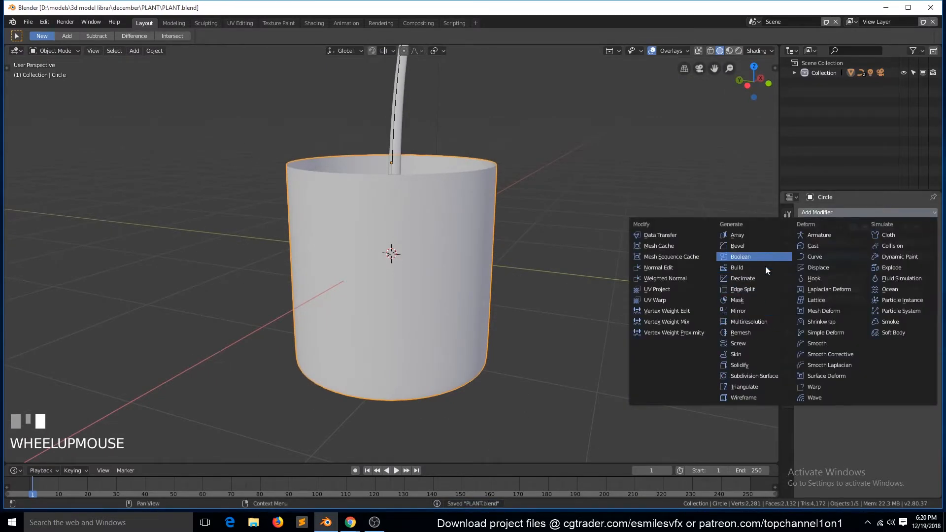
click(741, 365)
key(grave)
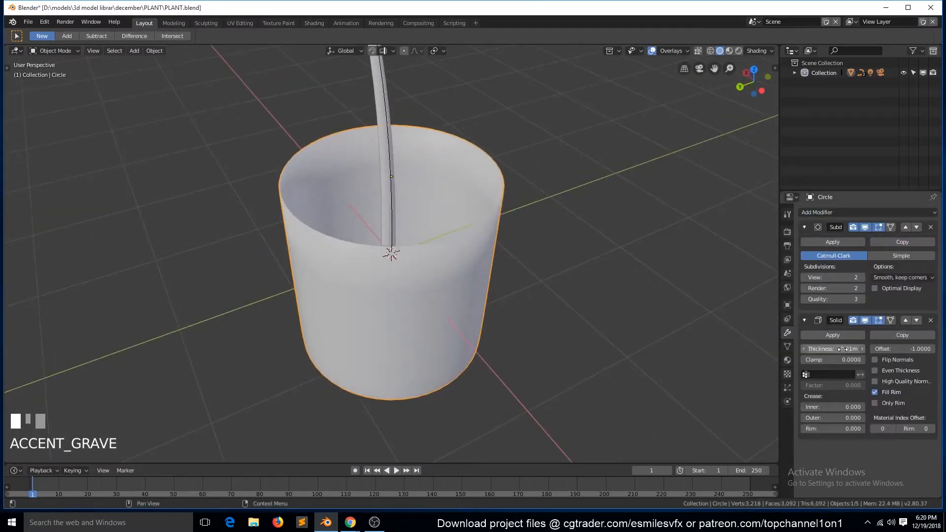
drag(843, 349, 867, 349)
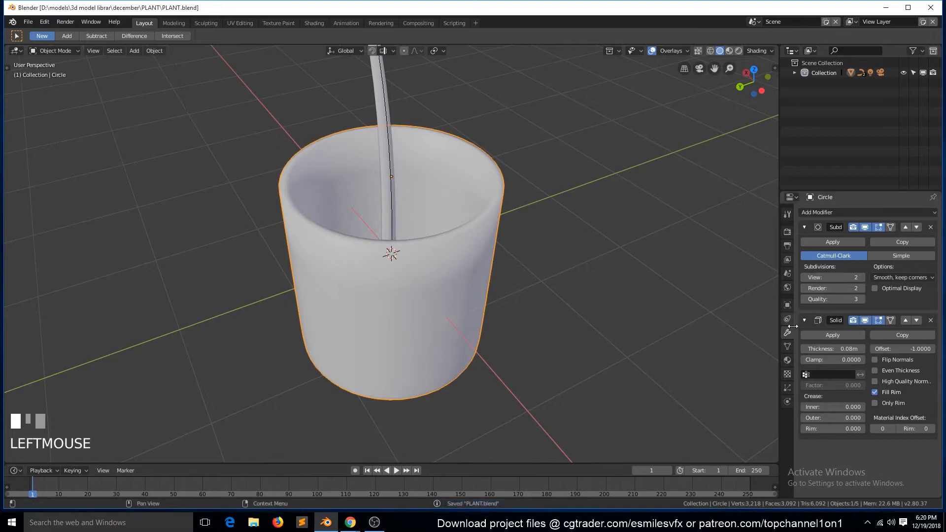
- Enable Auto Smooth normals for the pot, deselect it and save the file
click(787, 346)
click(913, 408)
key(grave)
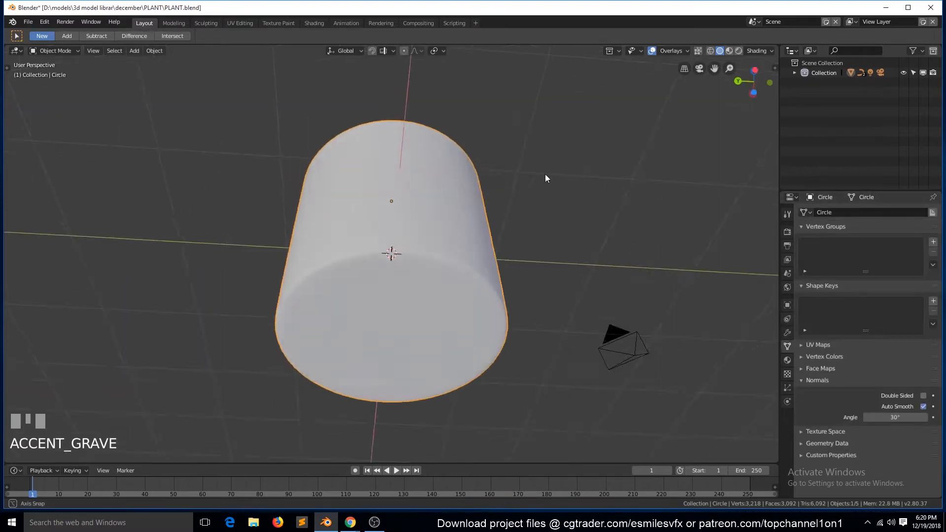
middle_drag(453, 280, 463, 286)
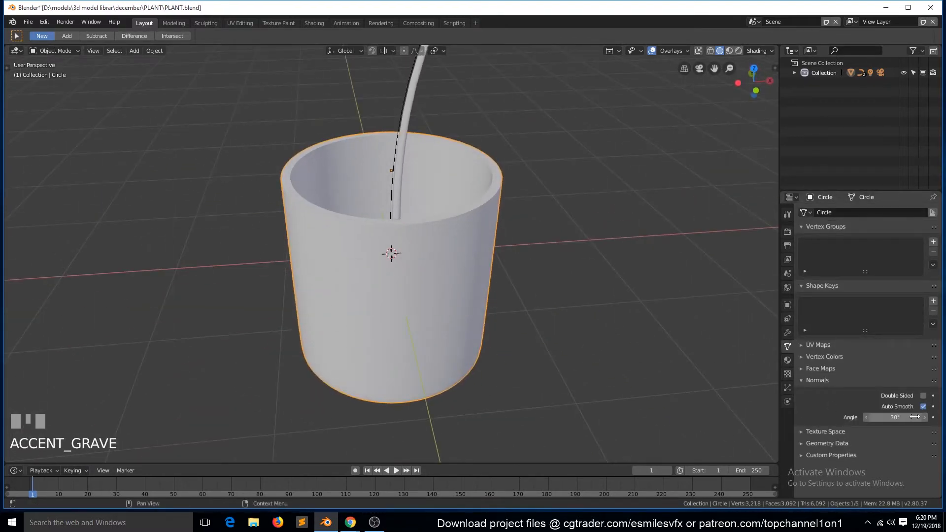
scroll(327, 220, down, 4)
click(327, 221)
key(ctrl+s)
middle_drag(327, 221, 299, 248)
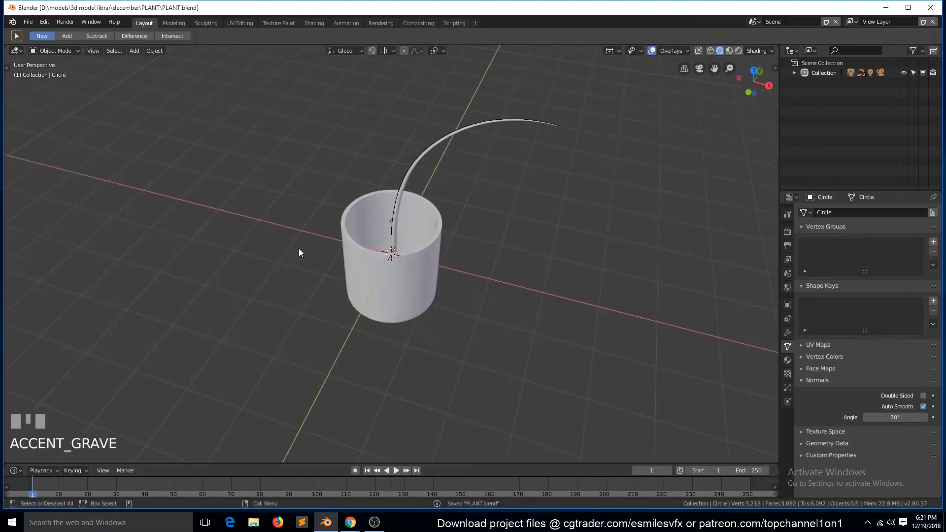
- Move the stem curve's tip control point further outward in the front view
key(KP_1)
click(443, 118)
key(Tab)
click(489, 164)
key(g)
click(507, 145)
- Duplicate the whole stem spline in the top view and rotate the copy by -32.9°
key(KP_7)
key(Tab)
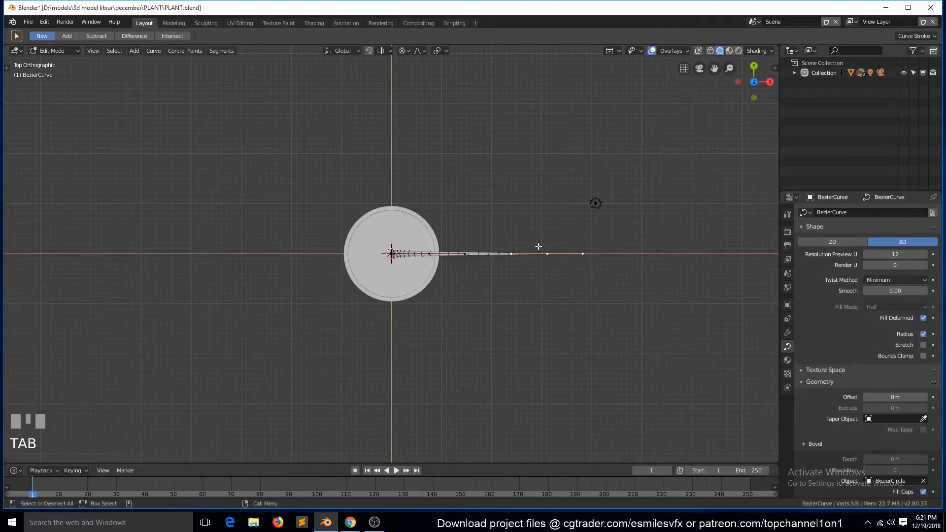
key(shift+d)
click(549, 253)
click(402, 51)
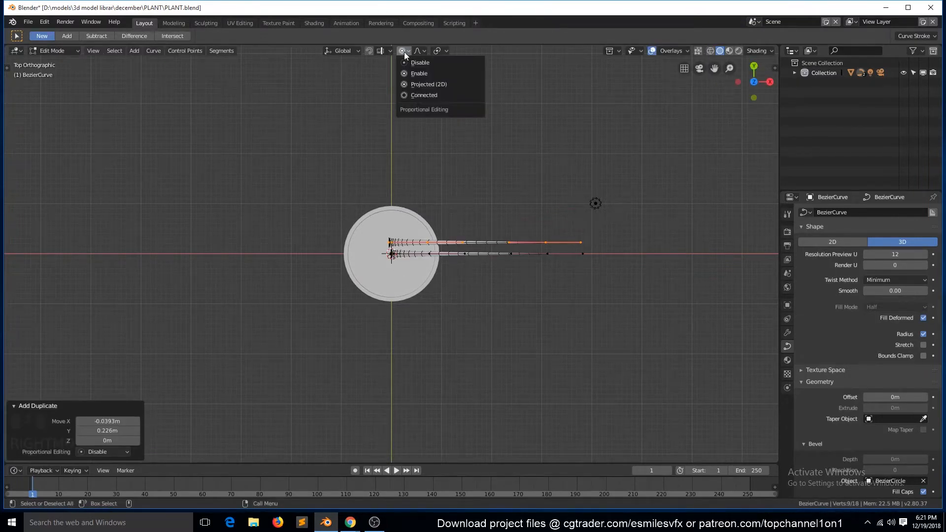
key(r)
click(534, 262)
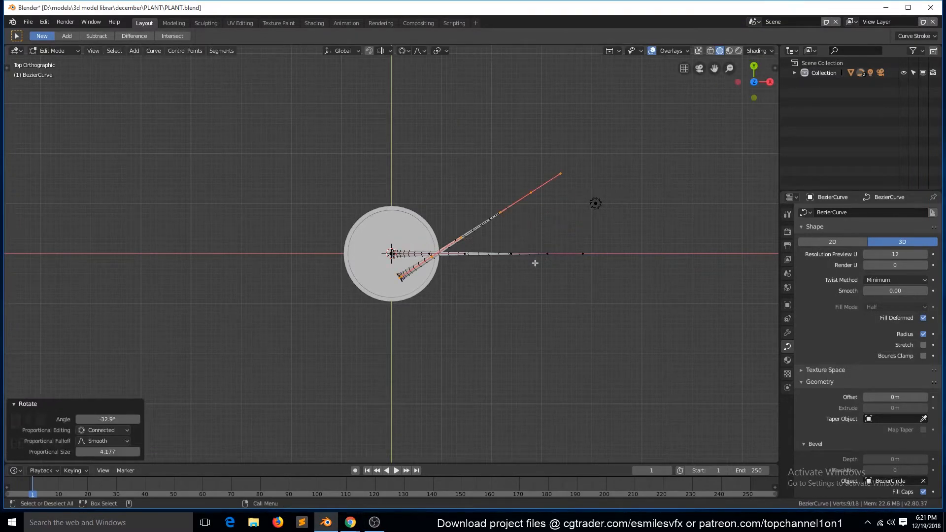
- Undo the stem copy's rotation and change the transform pivot point
key(ctrl+z)
key(period)
click(506, 285)
key(r)
right_click(422, 208)
- Move the stem copy at the pot's centre, rotate it away from the original and scale it to 0.83
key(g)
click(472, 255)
key(r)
click(508, 230)
key(g)
click(514, 231)
key(s)
click(501, 239)
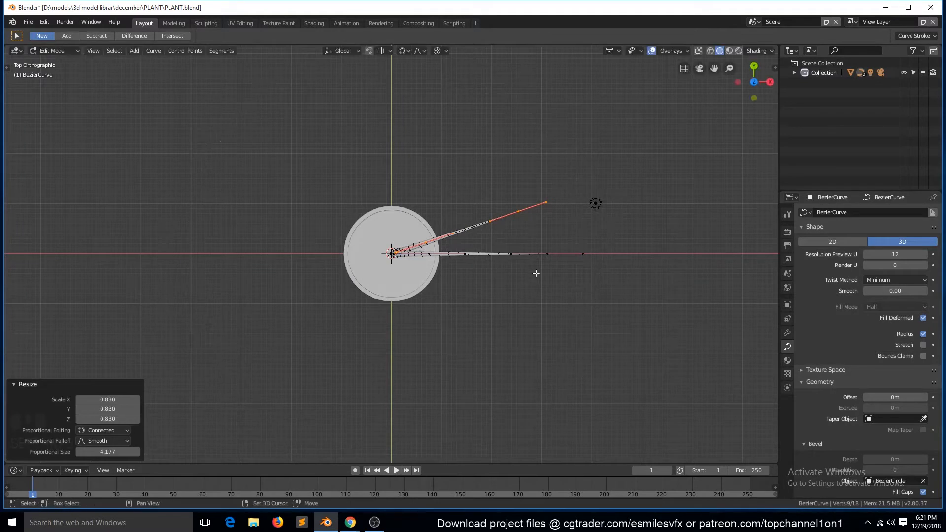
- Duplicate the stem spline in place and rotate the copy to point in another direction
key(shift+d)
right_click(533, 241)
key(r)
click(473, 206)
- Duplicate the stem once more, rotate the copy around the pot's centre and scale it in the top view
key(shift+d)
right_click(500, 259)
key(r)
click(425, 288)
middle_drag(426, 288, 447, 270)
key(KP_7)
key(s)
click(450, 311)
- Duplicate the last stem, rotate the copy, move it about 0.02 m in X and 0.08 m in Y, and scale it to about 0.64
key(shift+d)
right_click(485, 288)
key(r)
click(450, 346)
key(g)
click(467, 338)
key(s)
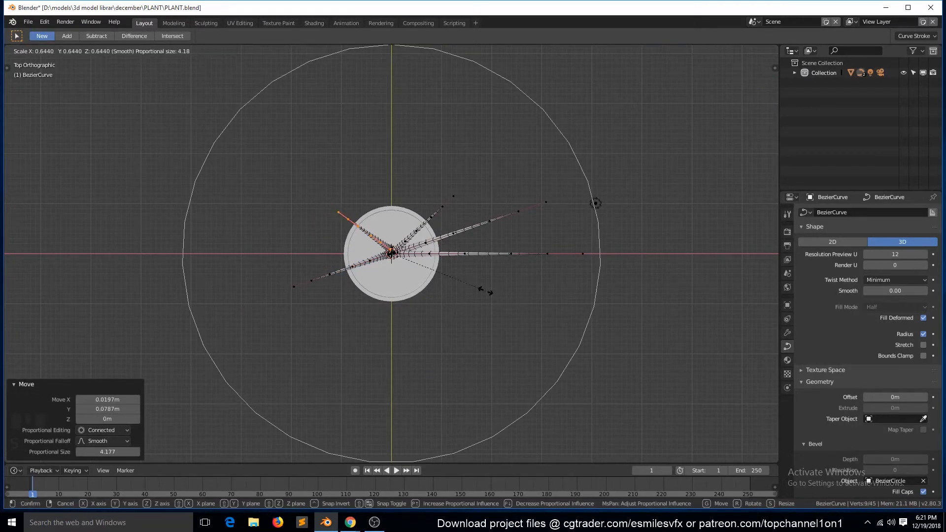
click(485, 291)
- Bend the original stem sideways by moving its tip -0.0393 m in X and -0.443 m in Y with proportional size 3.452
click(549, 251)
key(g)
scroll(559, 284, up, 7)
right_click(549, 305)
key(r)
scroll(577, 317, down, 5)
right_click(576, 302)
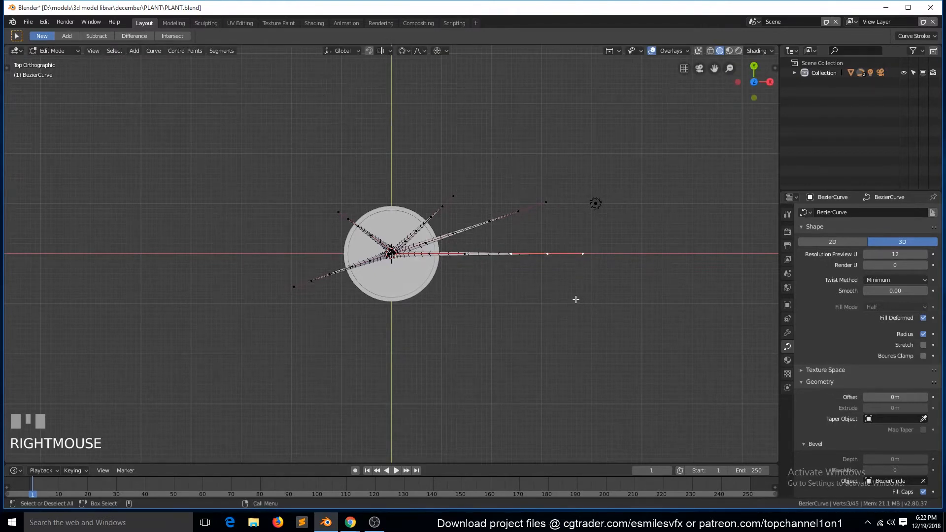
key(g)
click(594, 383)
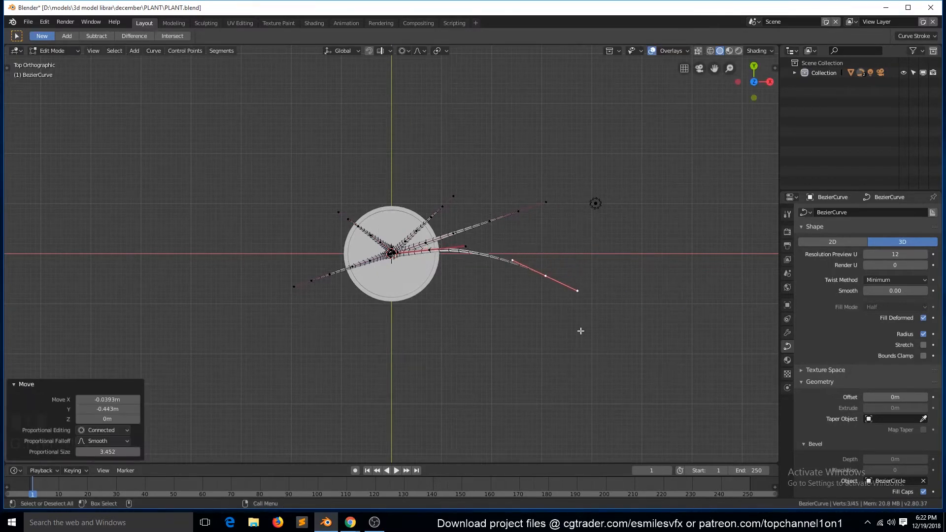
- Rotate the second long stem's tip control point by about -36° to curve it toward positive Y
click(520, 212)
key(e)
right_click(547, 234)
key(ctrl+z)
key(r)
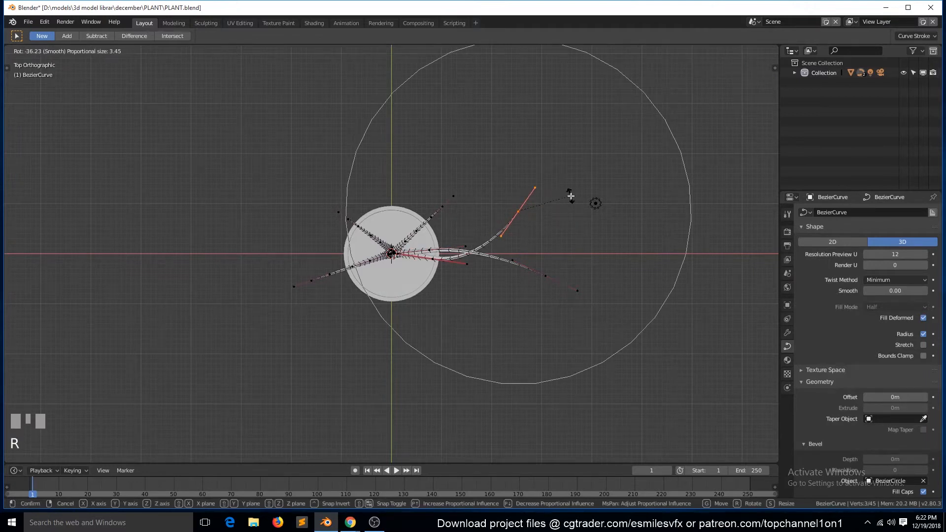
click(570, 196)
- Rotate the tip control points of the shorter stems to give them a sideways curve
click(315, 283)
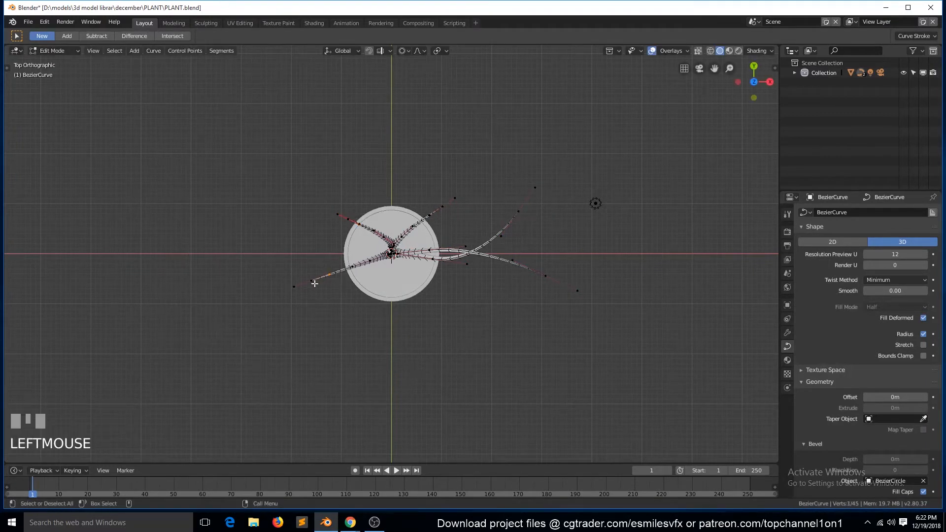
middle_drag(314, 283, 458, 246)
key(r)
click(477, 169)
click(453, 159)
key(r)
click(510, 218)
- Duplicate the entire second long stem in the top view and rotate the copy toward the pot's negative Y side
key(grave)
middle_drag(458, 247, 620, 306)
key(KP_7)
key(Tab)
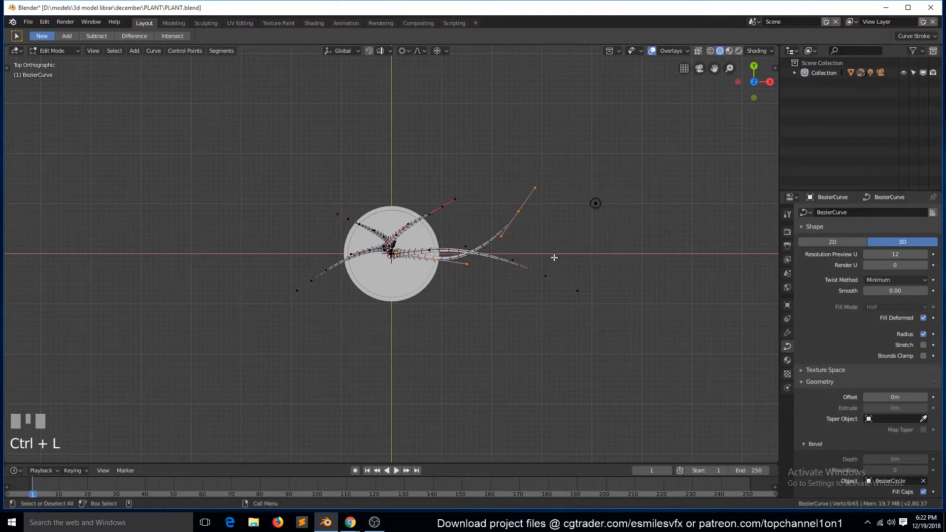
key(shift+d)
key(r)
click(474, 377)
- Rotate the new stem's tip control point by 44° and move it down about 0.79 m
key(r)
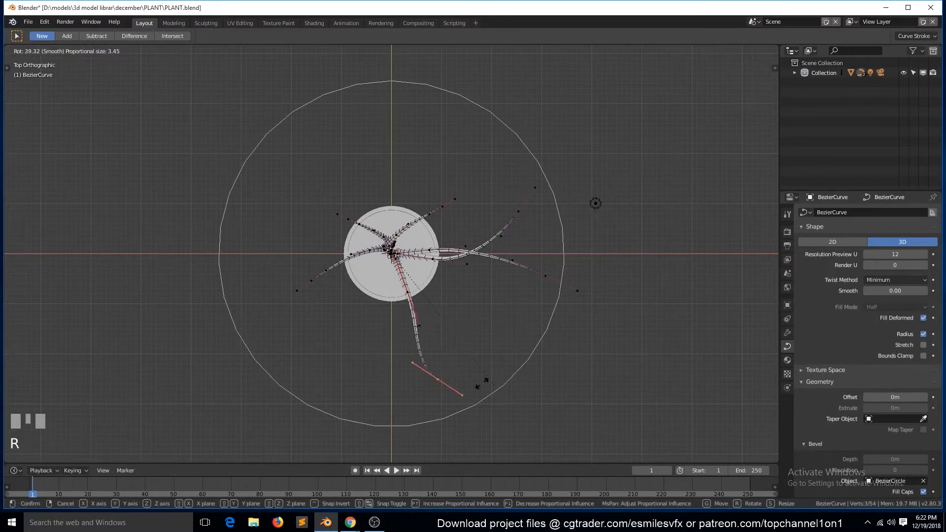
click(461, 362)
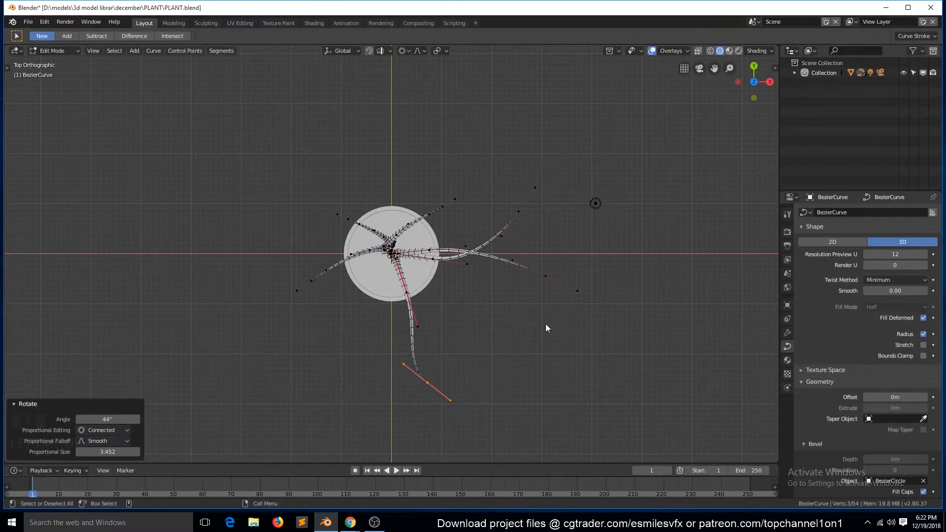
key(g)
click(542, 386)
middle_drag(542, 386, 538, 372)
- Reshape the new stem's droop in the side view by rotating and moving its tip control point
key(KP_3)
key(r)
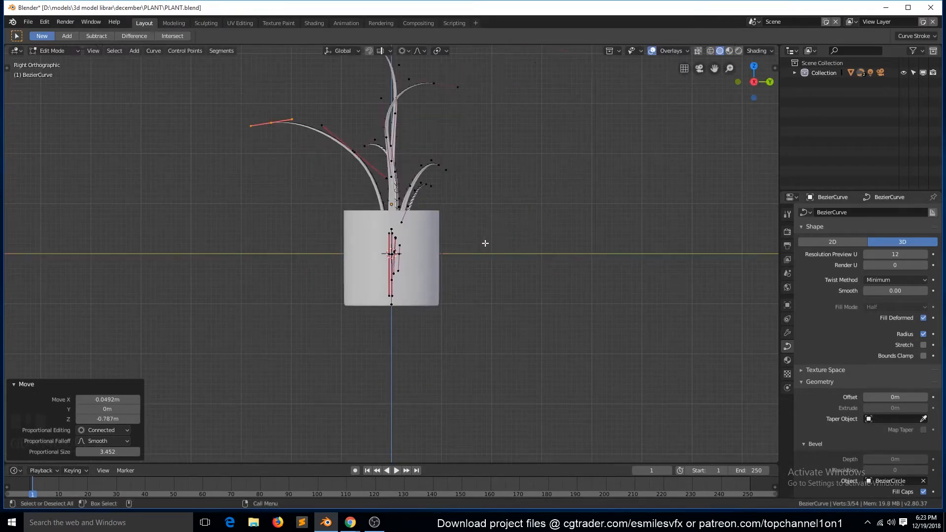
click(425, 236)
key(g)
click(445, 283)
key(r)
scroll(432, 220, up, 6)
click(431, 195)
- Leave Edit Mode, check the stems in the pot and save the file
key(Tab)
middle_drag(372, 224, 385, 271)
key(a)
scroll(495, 275, up, 7)
scroll(385, 271, down, 6)
key(ctrl+s)
- Inspect the stem arrangement inside the pot from above and save the file again
scroll(431, 241, up, 3)
scroll(427, 242, down, 1)
key(KP_5)
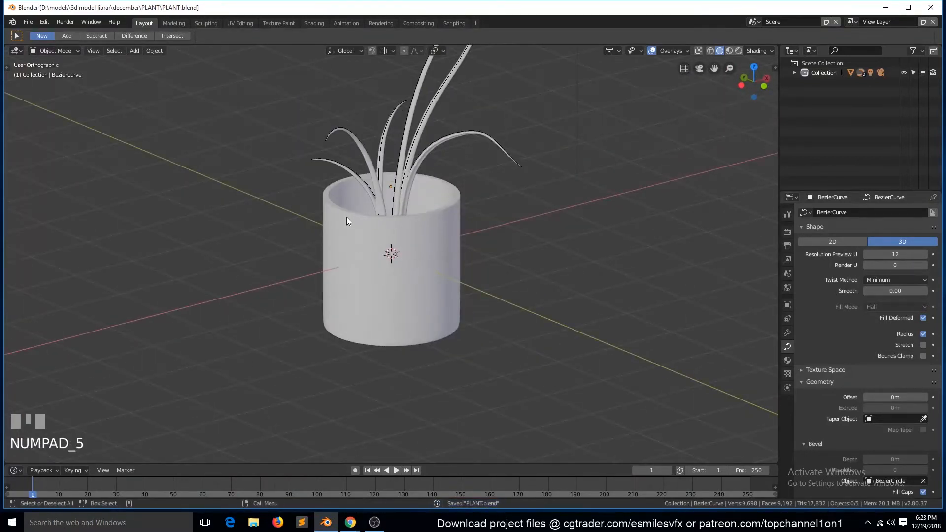
scroll(349, 227, down, 2)
key(KP_7)
scroll(353, 241, up, 6)
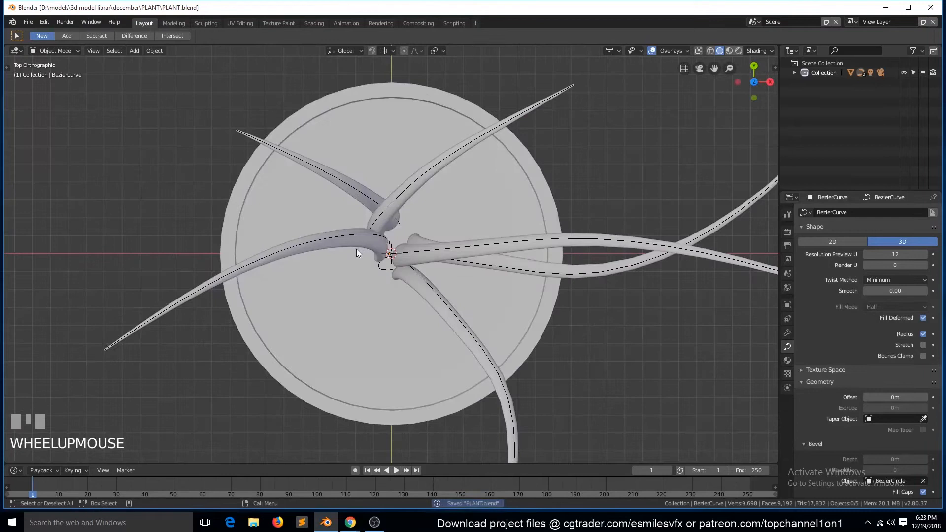
key(shift+grave)
key(KP_7)
key(ctrl+s)
- Add a mesh plane scaled to 0.444 and display the objects in random viewport colours
click(592, 244)
key(alt+a)
key(shift+a)
mouse_move(606, 202)
click(638, 203)
key(s)
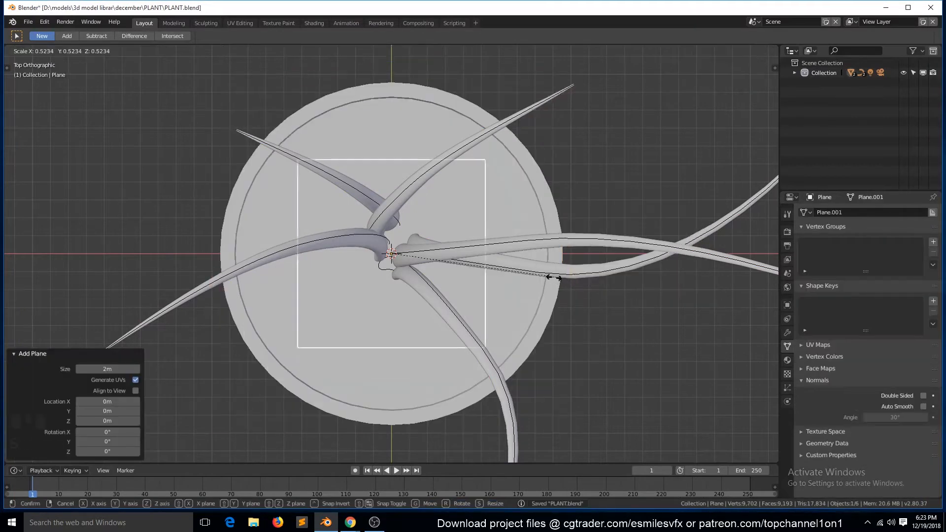
click(522, 278)
click(759, 51)
click(770, 157)
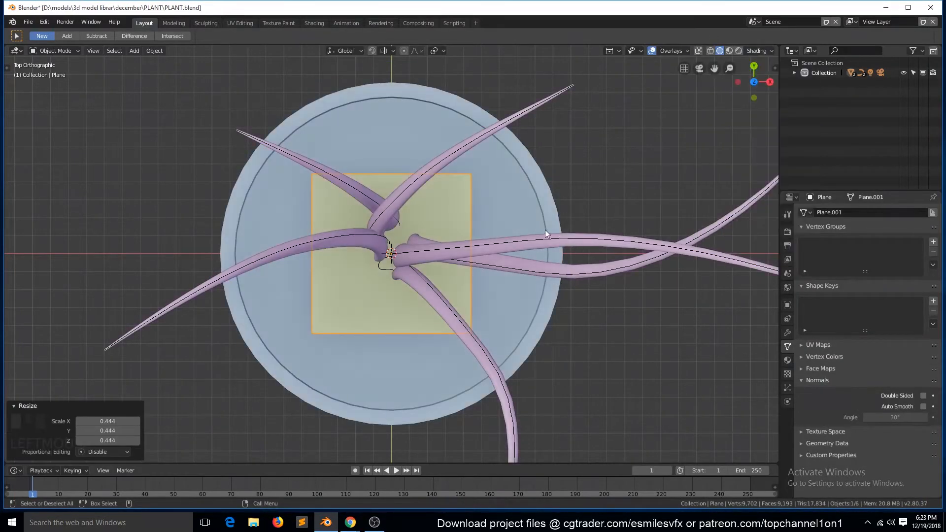
- Move the plane outside the pot and scale it to 0.144 along X to make a narrow strip
key(g)
click(288, 176)
key(s)
key(x)
click(175, 192)
key(KP_Decimal)
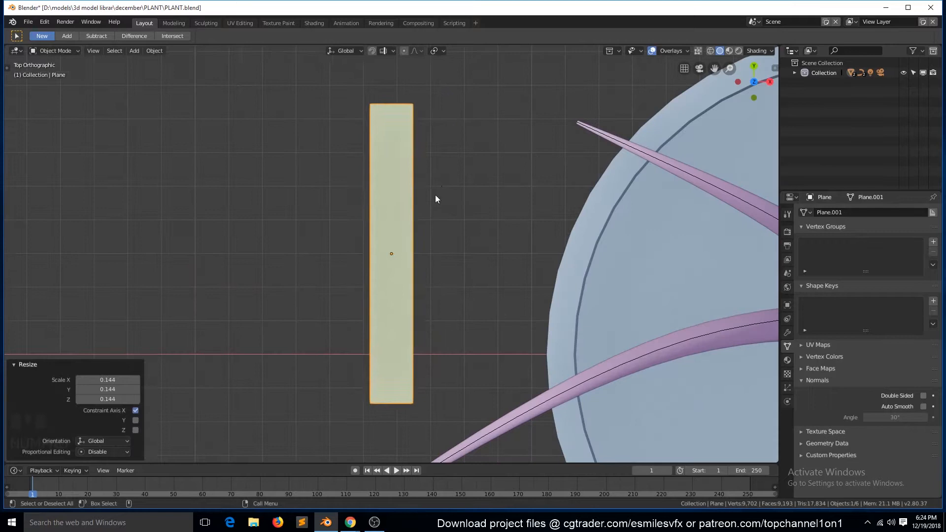
- Divide the strip with three crosswise loop cuts and merge the two vertices at one end at their center
key(Tab)
key(1)
click(370, 104)
shift+click(413, 104)
key(alt+m)
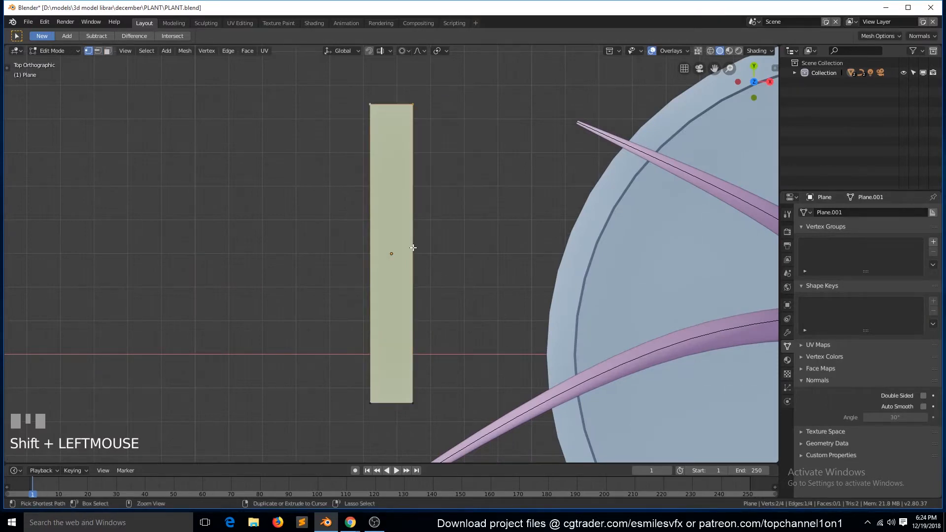
click(416, 243)
key(s)
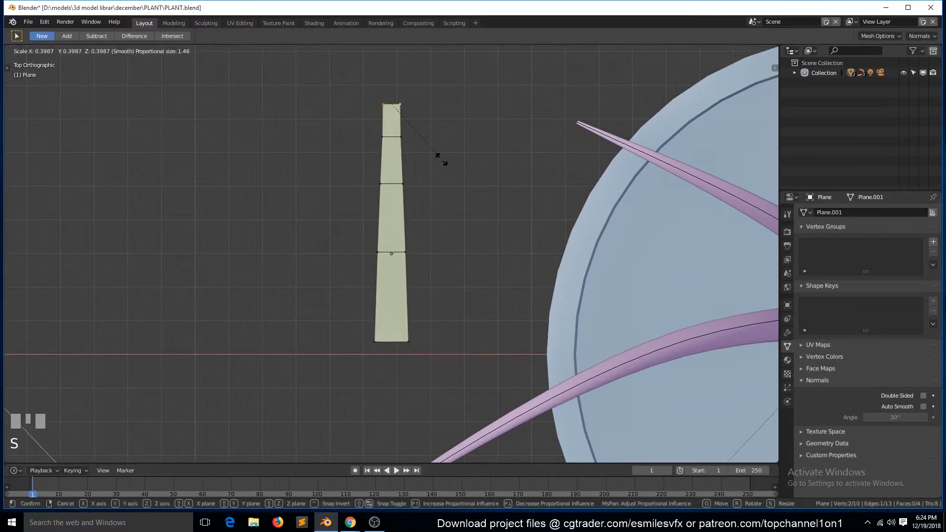
right_click(446, 169)
key(o)
key(alt+m)
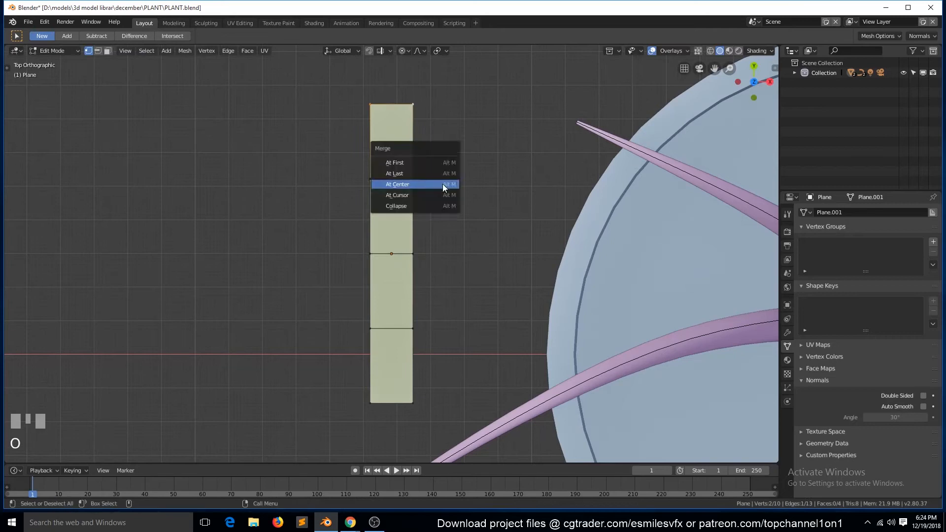
click(442, 184)
- Scale the crosswise edges into a leaf outline, widening the middle and narrowing the base
key(ctrl+r)
right_click(392, 191)
alt+click(406, 254)
key(s)
click(483, 276)
alt+click(420, 328)
key(s)
click(498, 331)
alt+click(420, 405)
key(s)
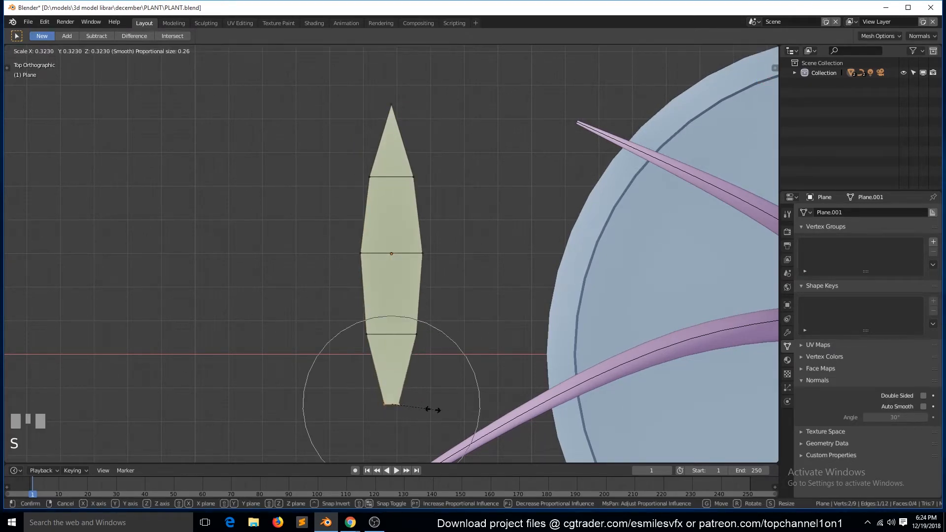
click(413, 405)
- Arch the leaf by rotating its tip vertex about the global X axis with an enlarged proportional editing radius
middle_drag(413, 405, 552, 315)
click(242, 274)
key(r)
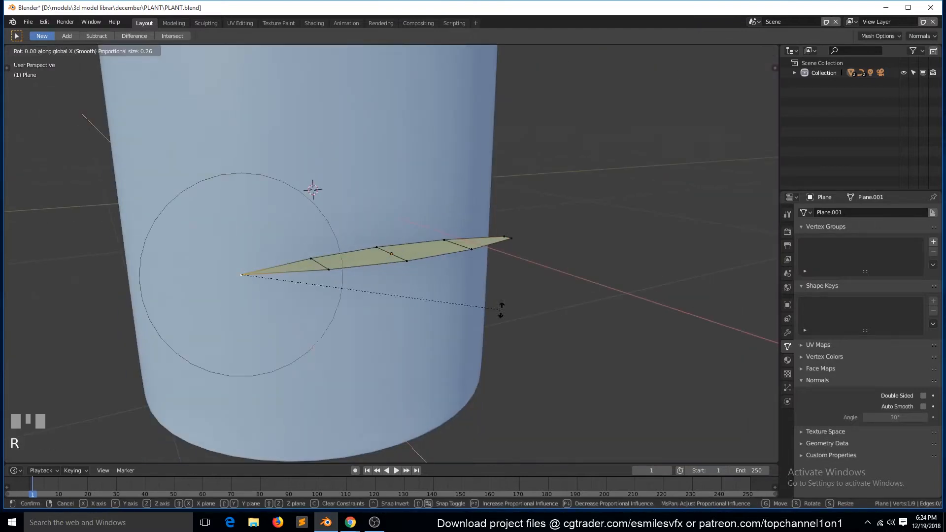
scroll(447, 392, down, 3)
scroll(414, 262, down, 4)
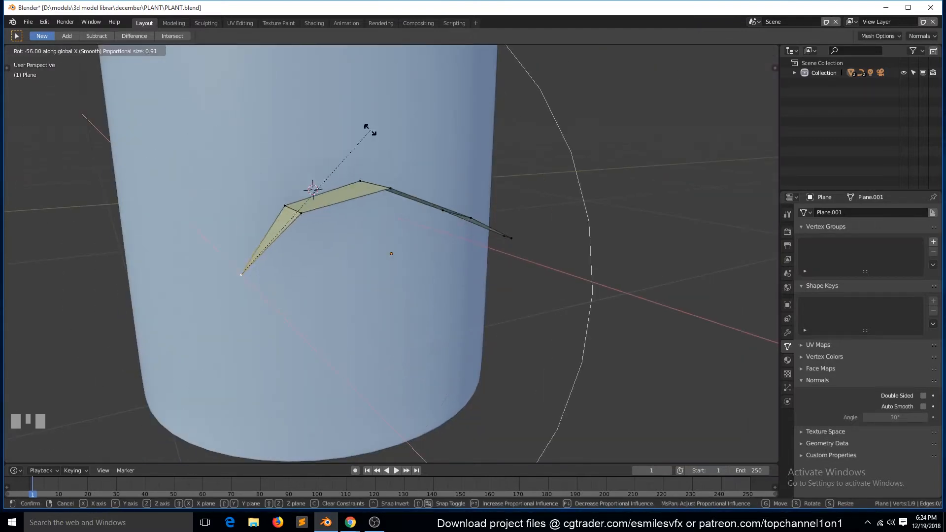
click(410, 209)
- Turn off proportional editing and adjust the crosswise edge near the leaf's base along Z
middle_drag(410, 208, 444, 260)
click(474, 230)
shift+click(472, 252)
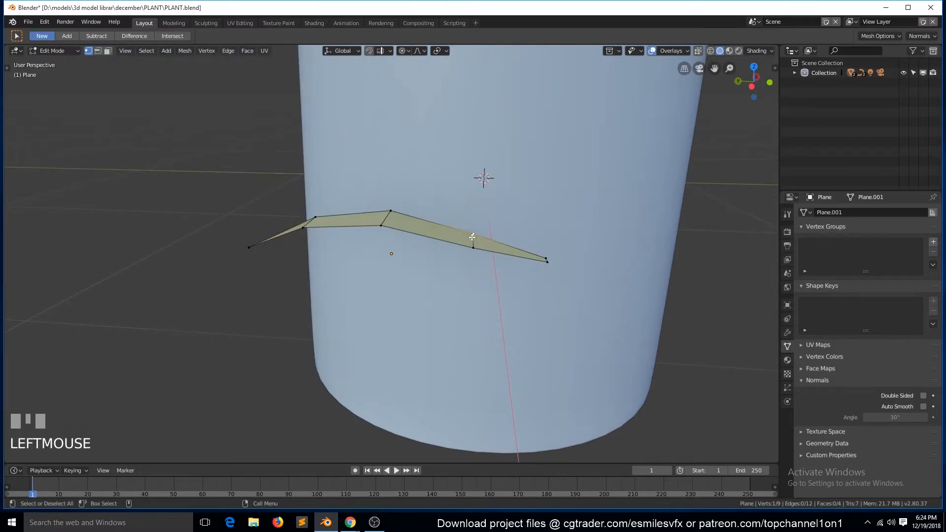
key(o)
key(g)
key(z)
click(470, 240)
key(Tab)
- Add a lengthwise loop cut along the middle of the leaf
key(grave)
key(Tab)
key(ctrl+r)
click(354, 268)
click(354, 267)
click(351, 278)
shift+click(322, 388)
key(grave)
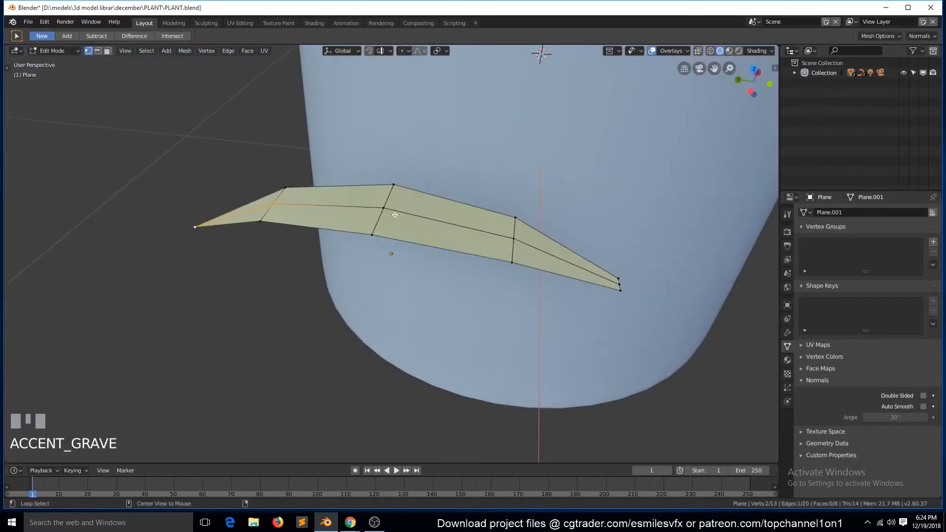
- Lower the leaf's central edge line about 0.03 m along Z to form a crease
alt+click(374, 211)
key(grave)
shift+click(251, 178)
key(h)
key(ctrl+z)
key(g)
key(z)
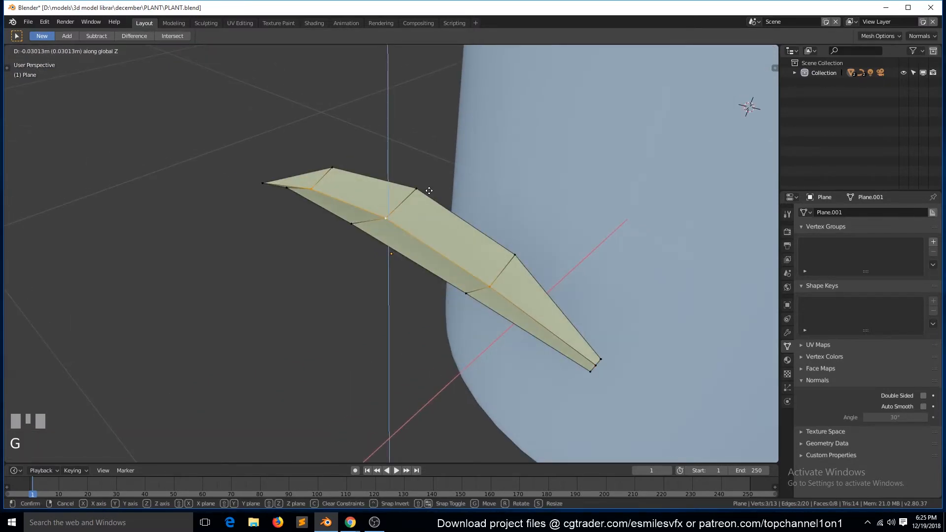
click(429, 190)
- Add a lengthwise loop cut through both halves of the leaf between the central crease and the outer edges
key(ctrl+r)
click(404, 201)
click(404, 201)
key(grave)
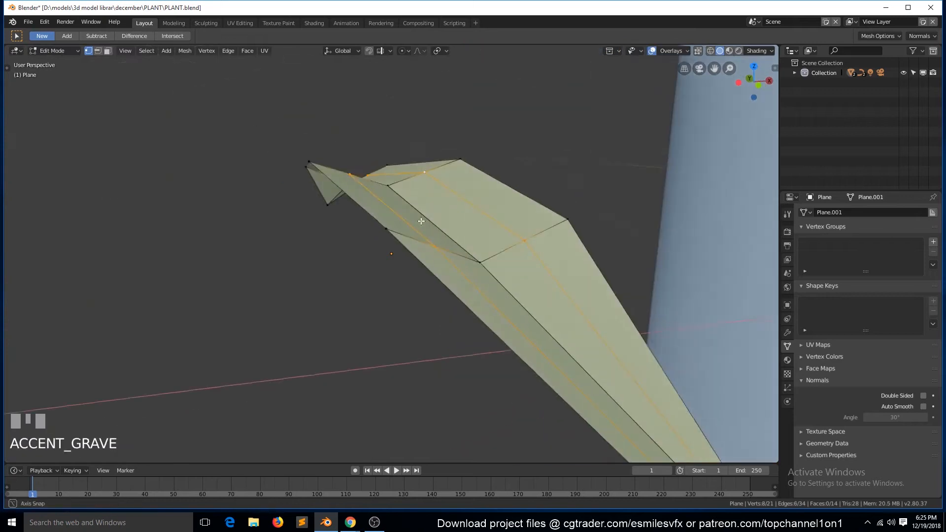
- Shrink/Fatten the two new lengthwise loops along their normals to round both halves of the leaf
key(alt+s)
right_click(491, 235)
scroll(491, 234, down, 1)
key(alt+s)
click(590, 244)
key(Tab)
key(grave)
middle_drag(601, 267, 428, 243)
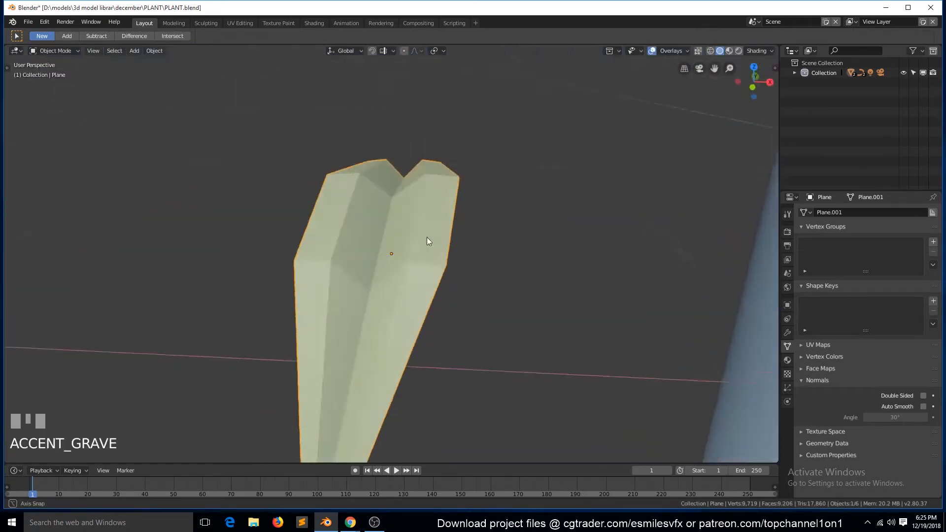
- Slide the two intermediate vertices on the leaf's base edge, one after the other, along their lengthwise edges
key(Tab)
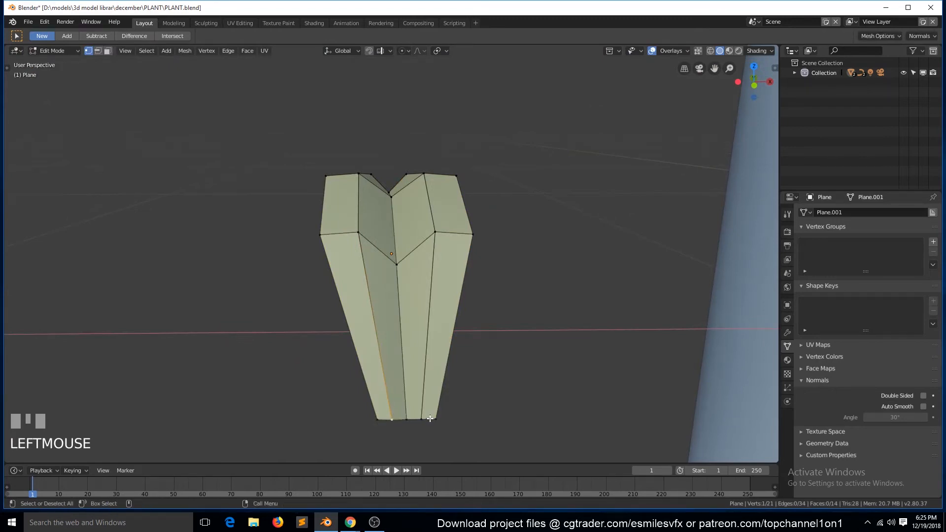
key(g)
key(g)
click(410, 338)
click(392, 418)
shift+click(421, 419)
key(g)
key(g)
click(432, 332)
- Add a level 2 Subdivision Surface to the leaf with smooth shading and save the file
key(Tab)
key(grave)
mouse_move(410, 359)
middle_down()
mouse_move(487, 394)
mouse_move(445, 352)
mouse_move(407, 351)
middle_up()
key(ctrl+2)
right_click(407, 350)
click(409, 341)
key(ctrl+s)
key(a)
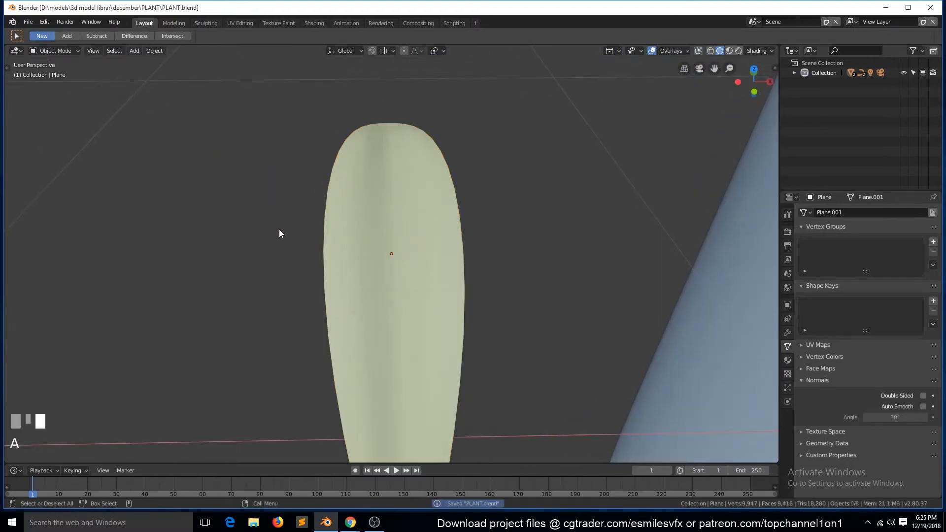
- With the subdivision temporarily hidden in the viewport, knife-cut edges from the inner side vertices to the central crease near the leaf's base
key(grave)
key(Tab)
scroll(316, 368, up, 2)
key(Tab)
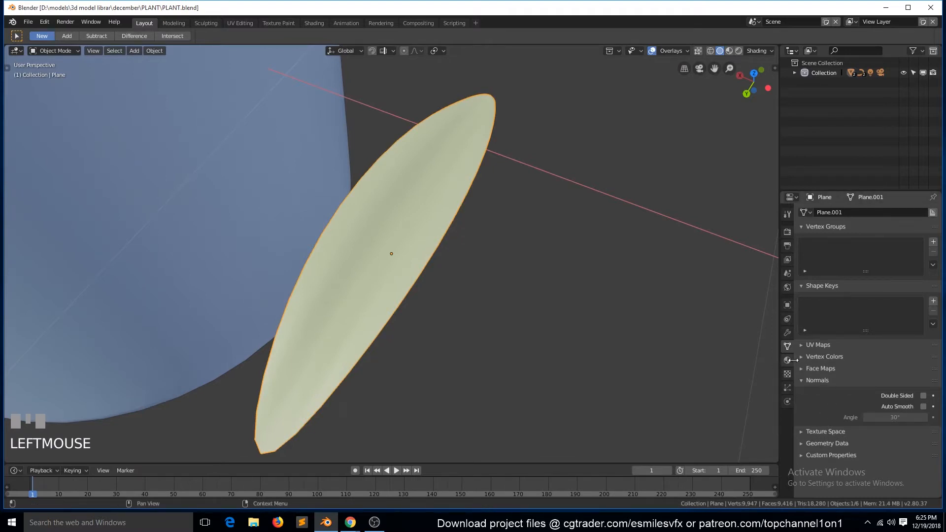
click(787, 333)
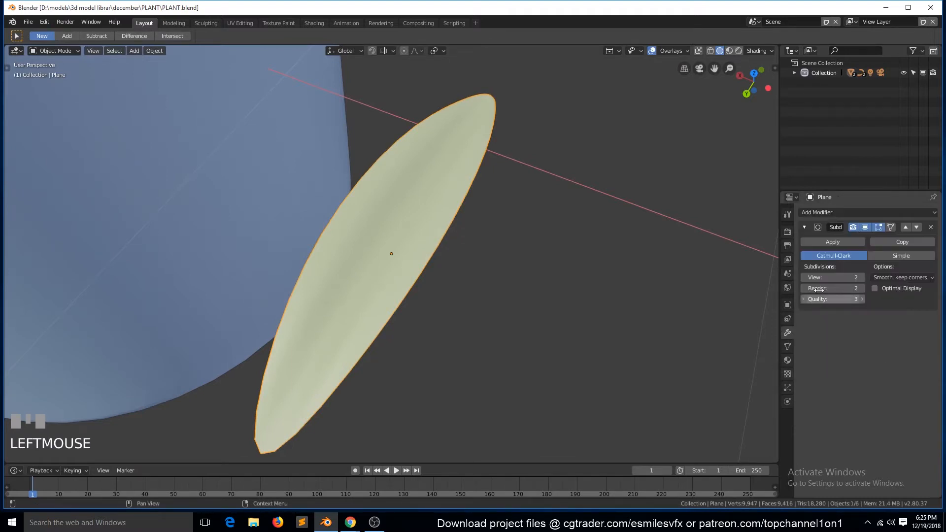
key(Tab)
key(grave)
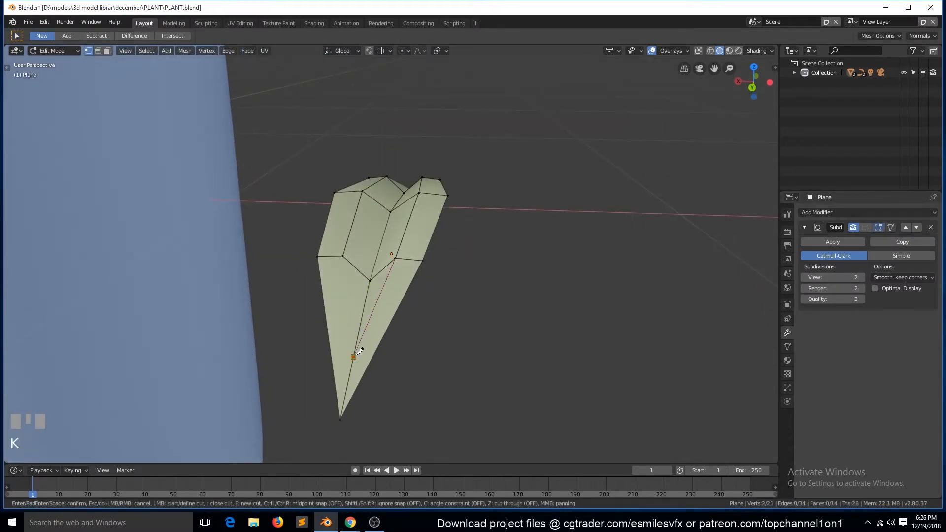
key(Tab)
click(866, 227)
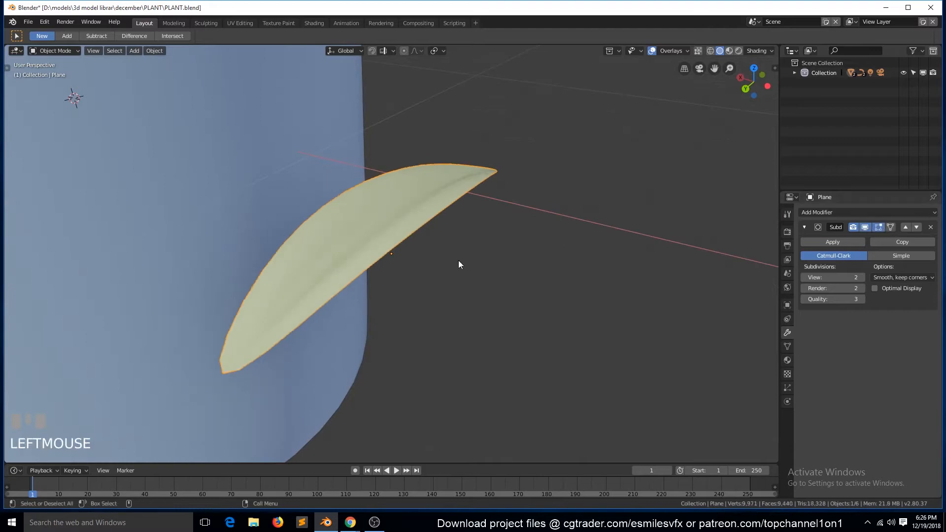
- Try to merge the two vertices at the leaf's base end
key(grave)
middle_drag(332, 348, 360, 340)
key(alt+a)
key(Tab)
key(Tab)
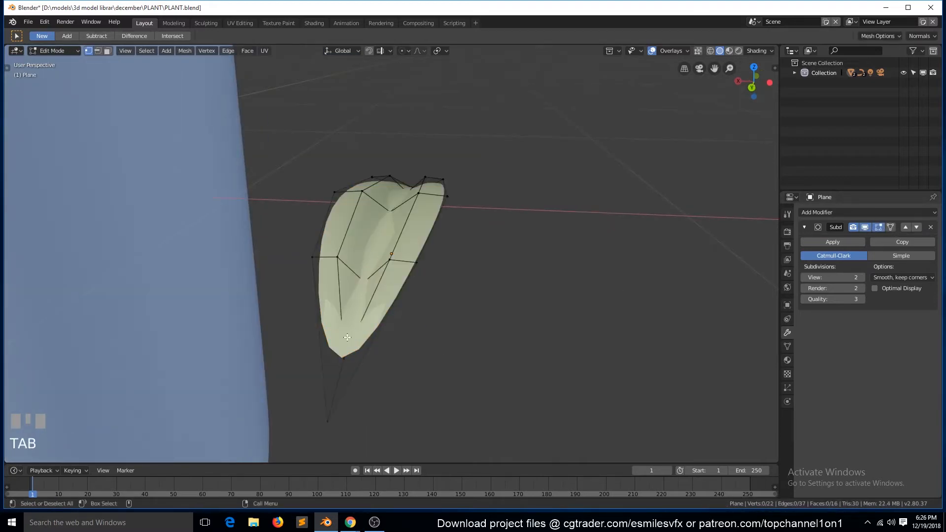
shift+click(326, 418)
key(m)
click(333, 412)
key(ctrl+z)
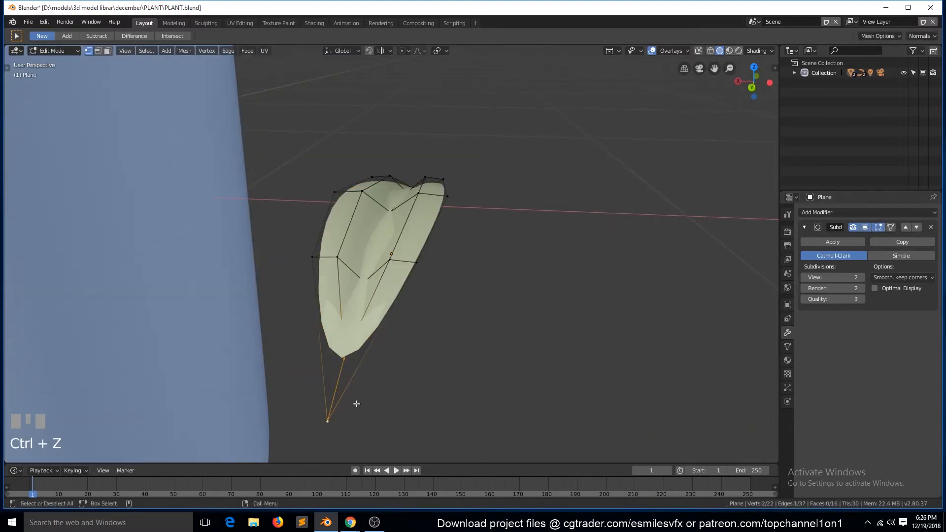
- With the subdivision temporarily hidden in the viewport, add a crosswise loop cut near the leaf's base
drag(854, 228, 865, 227)
key(grave)
mouse_move(435, 323)
middle_down()
mouse_move(405, 333)
mouse_move(432, 329)
middle_up()
key(ctrl+r)
click(319, 58)
key(ctrl+r)
click(342, 384)
click(348, 382)
key(Tab)
click(865, 227)
- Add another crosswise loop cut near the leaf's end in Edit Mode and save the file
key(grave)
middle_drag(428, 318, 223, 292)
key(Tab)
key(ctrl+r)
click(478, 382)
click(483, 389)
key(Tab)
middle_drag(485, 391, 547, 332)
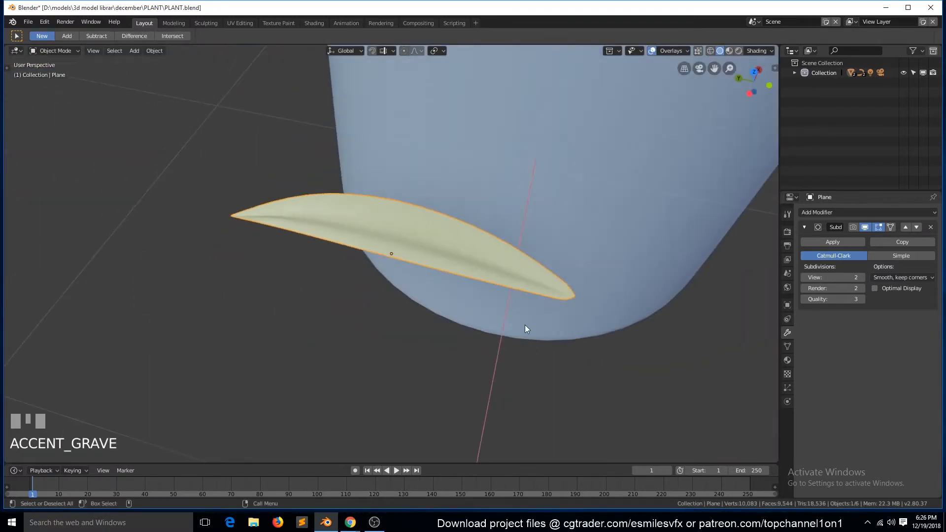
key(ctrl+s)
- In top view, move the two vertices at the leaf's base end and hide the subdivision in the viewport
key(KP_7)
key(Tab)
shift+click(397, 363)
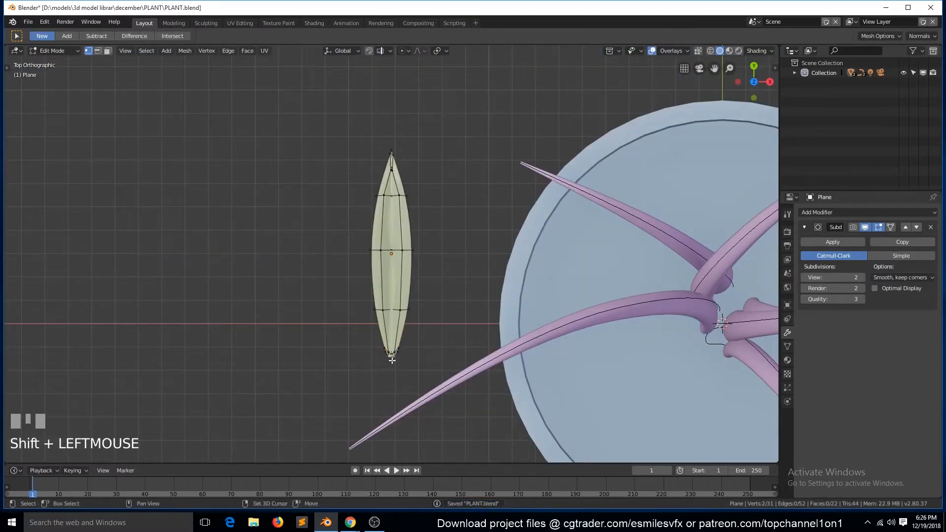
key(KP_Decimal)
key(g)
click(385, 225)
click(865, 227)
- Select the leaf's base end vertices, extrude them outward in wireframe side view and scale the new edge to start a stalk
click(246, 254)
ctrl+click(532, 255)
scroll(517, 258, down, 3)
key(KP_3)
key(KP_1)
scroll(460, 243, down, 6)
key(KP_3)
key(z)
click(389, 269)
key(e)
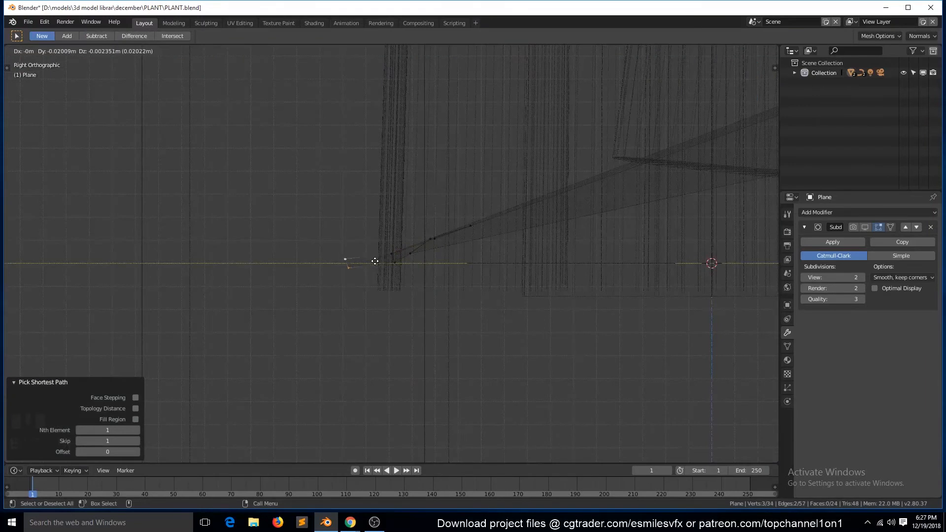
click(388, 267)
key(s)
click(383, 270)
- Extrude the stalk's end once more, scale it up into a flare, and return to solid shading in top view
key(e)
click(365, 279)
key(s)
click(356, 363)
key(KP_7)
key(Tab)
key(z)
click(433, 235)
scroll(442, 260, up, 3)
- Slide the loop at the top of the stalk toward the flared end and scale it narrower
key(Tab)
scroll(443, 260, down, 3)
alt+click(423, 256)
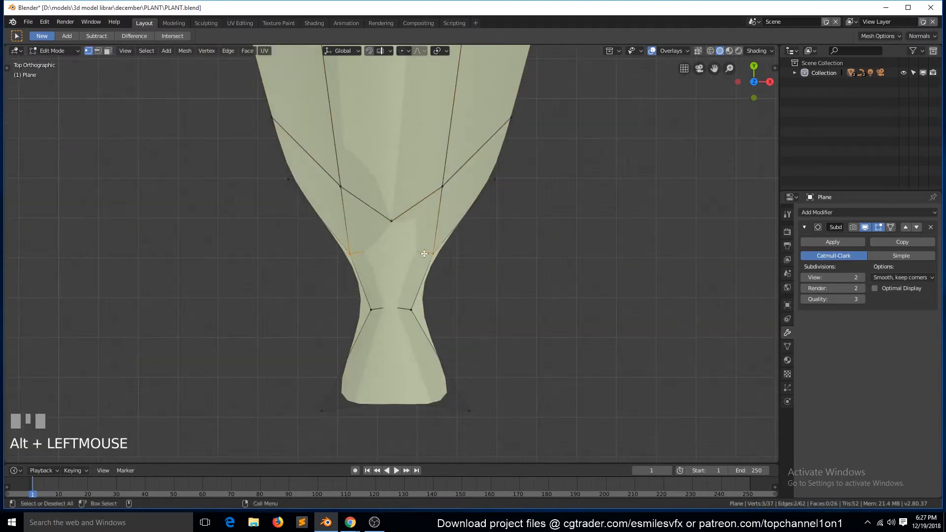
key(g)
key(g)
click(424, 276)
key(s)
click(437, 276)
- Slide the stalk's lower loop toward the flared end and scale it narrower
alt+click(421, 310)
key(g)
key(g)
click(471, 309)
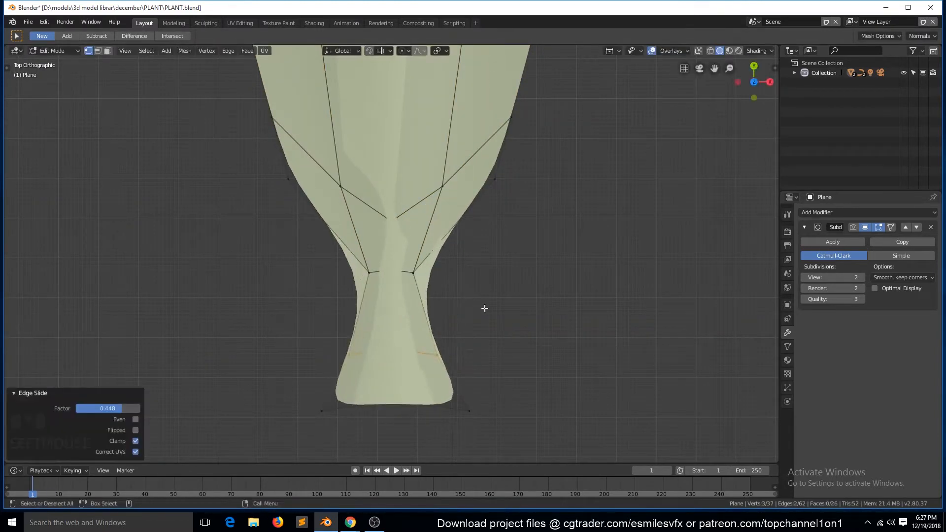
key(s)
click(435, 297)
key(Tab)
scroll(434, 297, down, 18)
scroll(431, 284, up, 18)
- Select the vertices of the stalk's lower part and scale them along X
key(Tab)
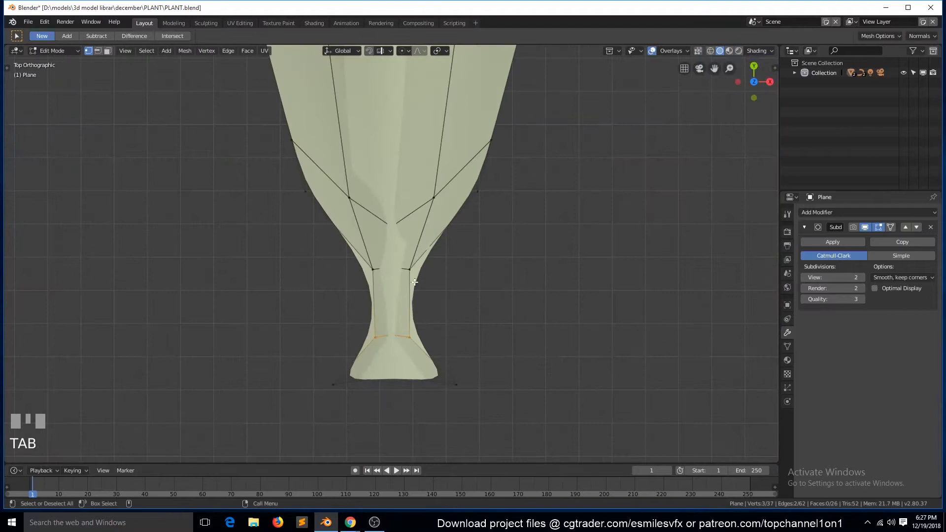
drag(355, 295, 522, 409)
key(s)
key(x)
click(459, 335)
key(Tab)
scroll(432, 341, down, 1)
- Slide the crosswise loop where the blade meets the stalk and scale the loop at the blade's base
key(Tab)
alt+click(409, 219)
key(g)
key(g)
click(413, 190)
click(322, 203)
key(s)
click(547, 234)
- Scale the next crosswise loop farther up the blade and save the file
key(Tab)
scroll(511, 264, down, 3)
key(Tab)
click(322, 172)
key(s)
click(549, 198)
key(Tab)
scroll(490, 276, down, 8)
key(ctrl+s)
- Select the leaf and move it farther away from the pot in top view
middle_drag(489, 276, 442, 234)
scroll(442, 234, down, 2)
scroll(442, 232, down, 4)
click(437, 162)
key(grave)
middle_drag(436, 165, 502, 208)
key(KP_1)
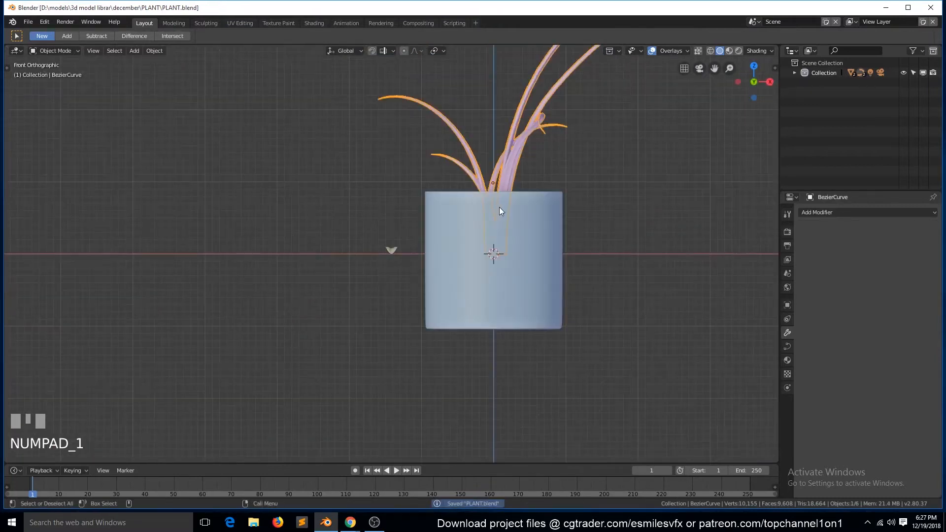
key(alt+a)
click(400, 259)
key(KP_7)
key(g)
click(308, 222)
- In Edit Mode, move the leaf's whole mesh about 0.47 m along Y to bring its stalk end near the object's origin
key(Tab)
key(KP_Decimal)
key(g)
key(y)
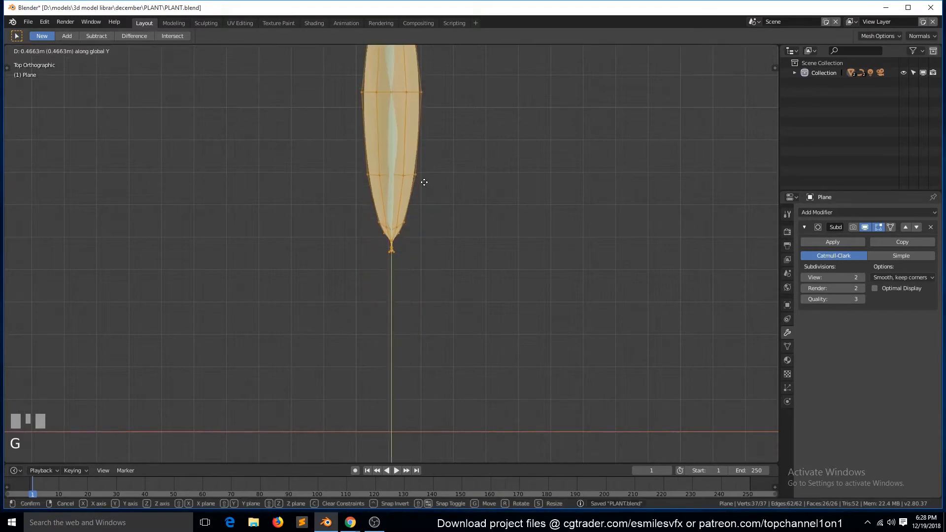
click(422, 181)
key(Tab)
scroll(419, 273, down, 6)
scroll(420, 271, up, 2)
- Fine-tune the leaf mesh's position along Y so the stalk end sits at the origin, and save the file
key(Tab)
key(g)
key(y)
click(419, 271)
key(Tab)
key(ctrl+s)
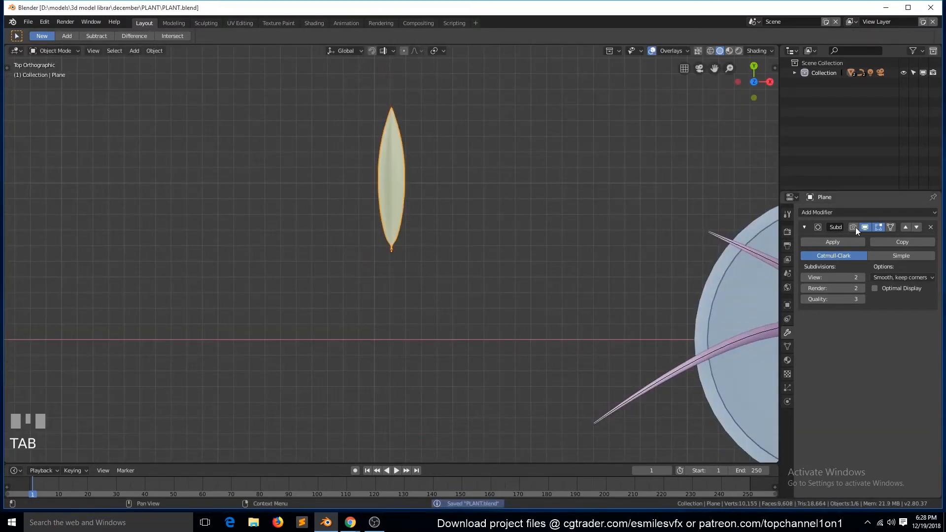
- Add an Array modifier to the leaf
click(852, 212)
click(743, 237)
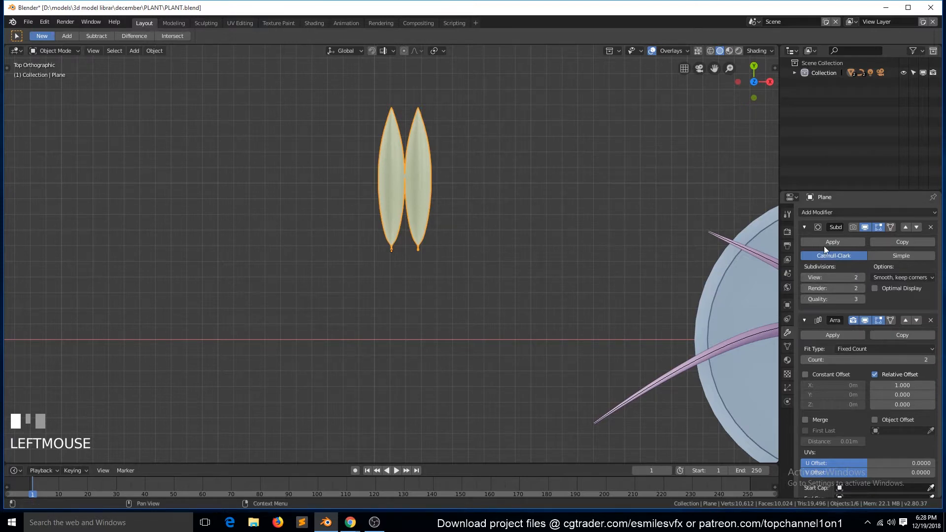
- Try a count of 11 in the leaf's Array modifier and remove that modifier
click(813, 229)
mouse_move(867, 284)
mouse_down()
mouse_move(909, 283)
mouse_move(882, 286)
mouse_up()
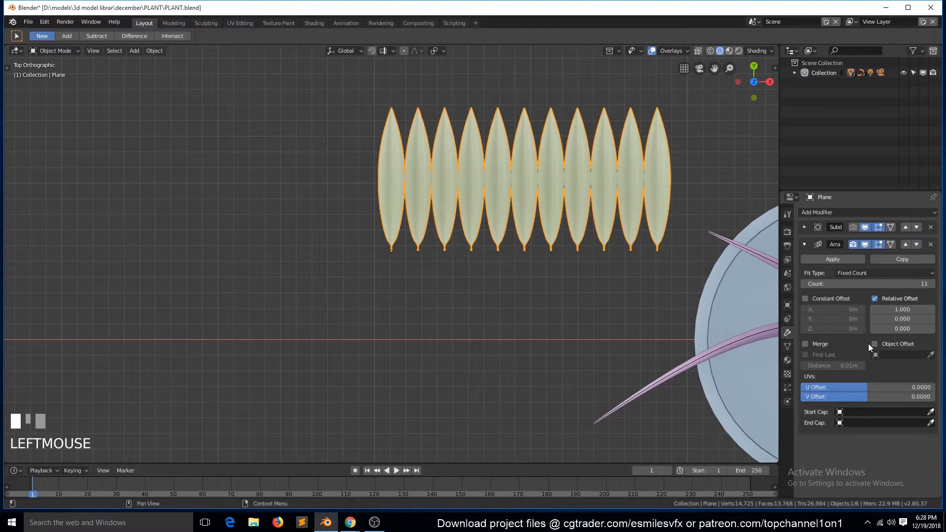
click(930, 244)
- Duplicate the stem curve in place, hide the duplicate, and show the original curve's data settings
click(701, 371)
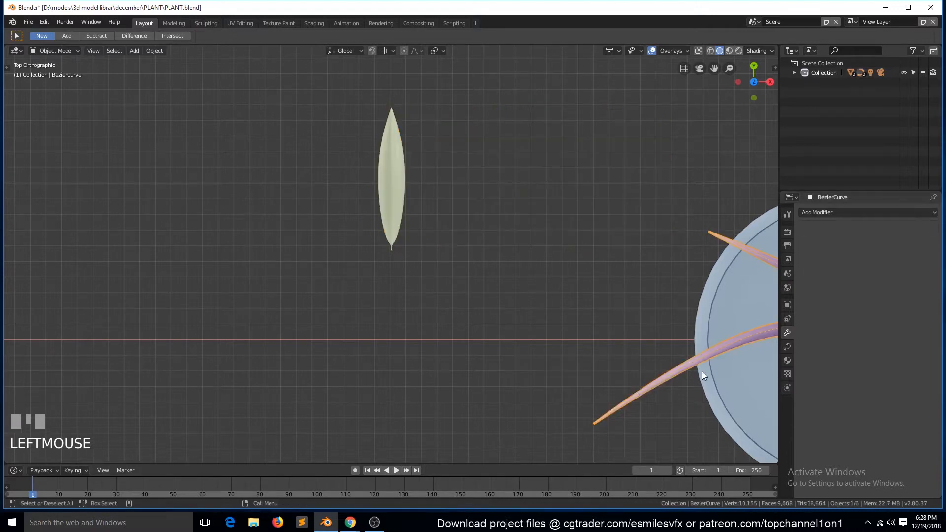
key(shift+d)
right_click(702, 371)
middle_drag(596, 265, 647, 237)
scroll(646, 237, down, 3)
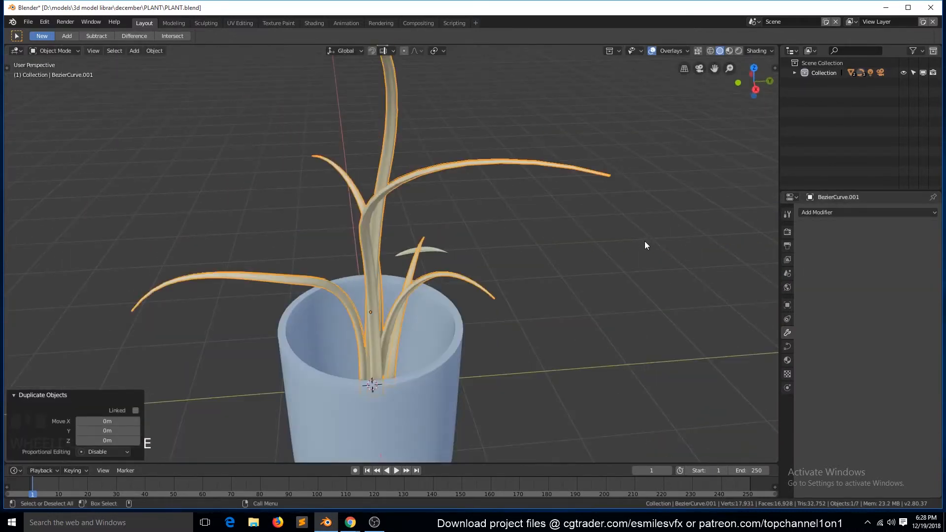
key(h)
click(462, 170)
click(787, 347)
click(834, 243)
click(902, 242)
key(ctrl+z)
key(ctrl+z)
- Clear the BezierCircle bevel object from the stem curve so only thin lines remain
key(grave)
middle_drag(572, 260, 628, 276)
scroll(885, 384, down, 5)
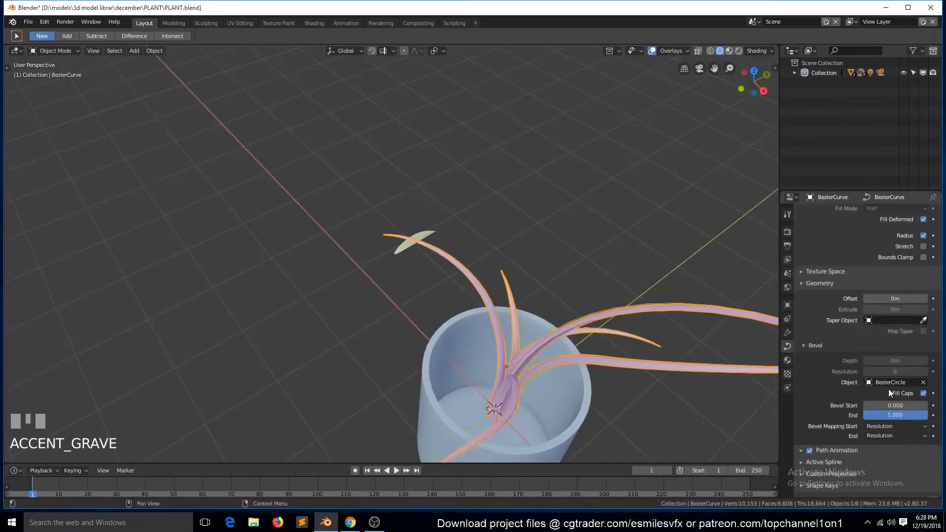
click(923, 382)
key(grave)
middle_drag(739, 340, 537, 308)
key(Tab)
key(Tab)
- Set the stem curve's preview resolution to 4 and save the file
click(432, 282)
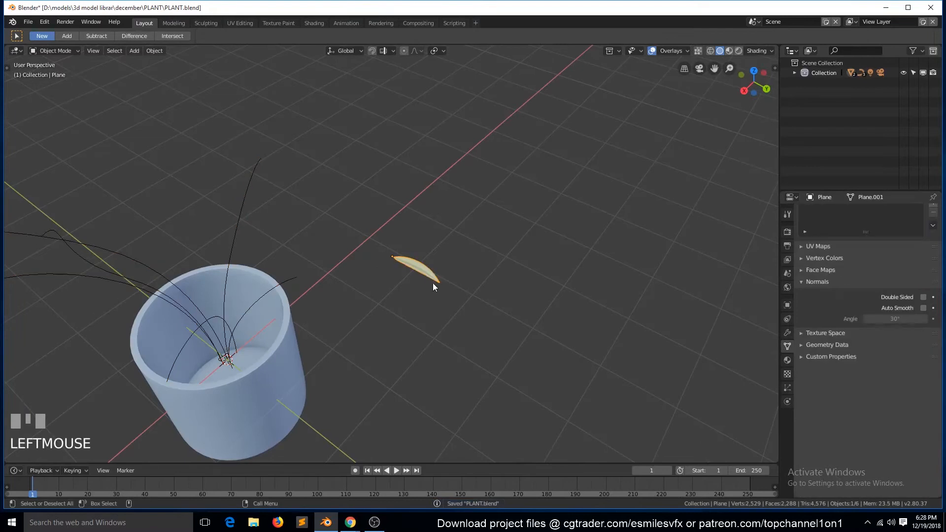
click(249, 214)
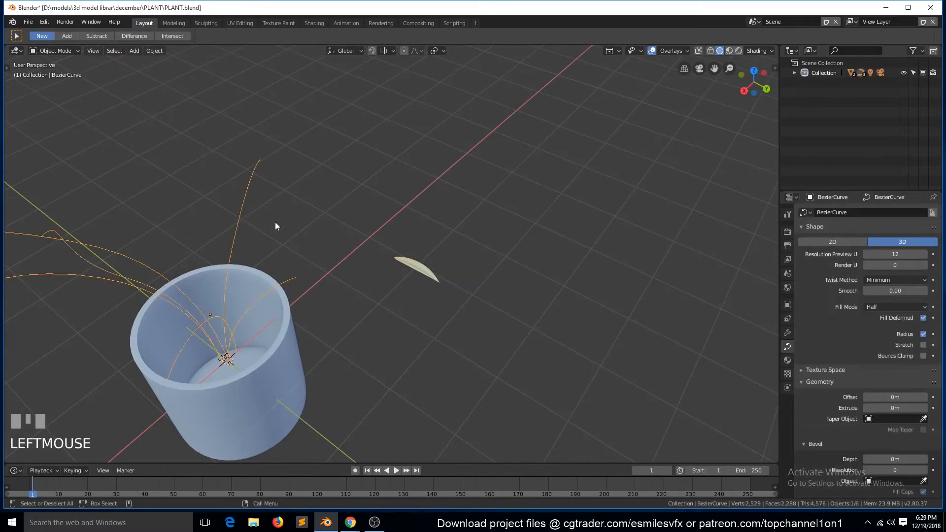
key(Tab)
key(Tab)
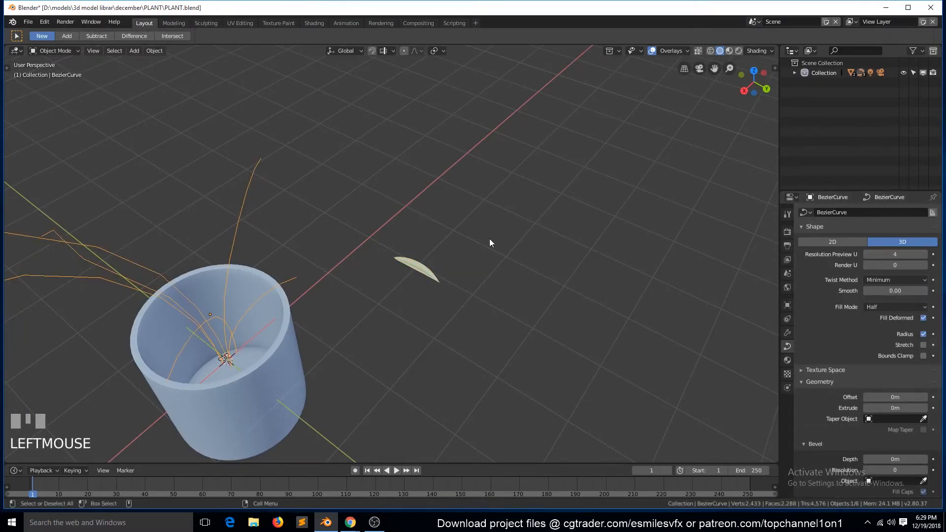
key(ctrl+s)
- Convert the unbevelled stem curve to a mesh
scroll(323, 285, up, 2)
key(grave)
middle_drag(324, 285, 486, 256)
click(154, 50)
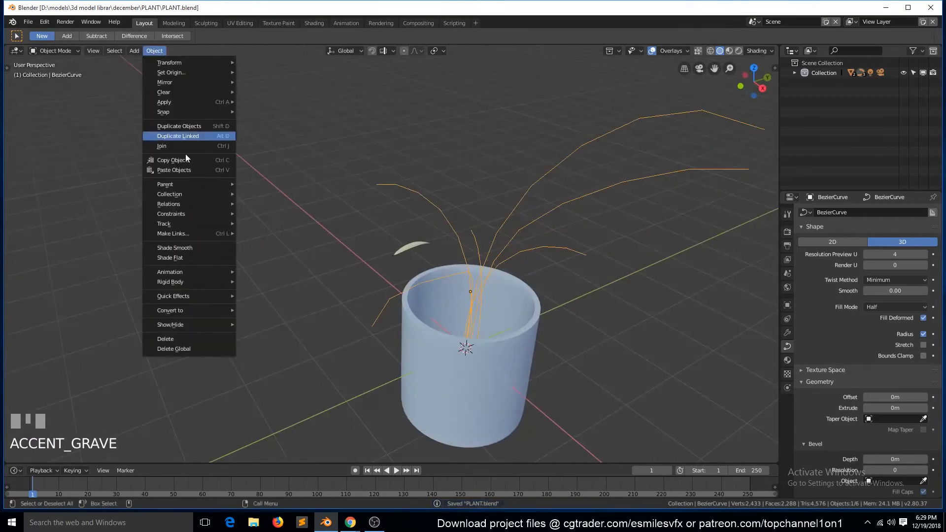
click(285, 320)
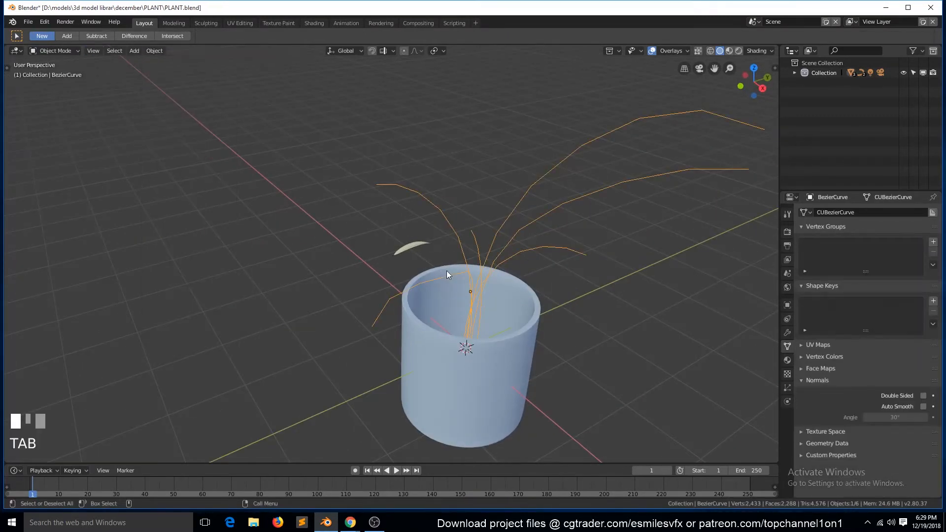
- Duplicate the leaf in top view and place the copy about 0.81 m along X and 0.71 m along Y
click(416, 259)
key(KP_7)
key(shift+d)
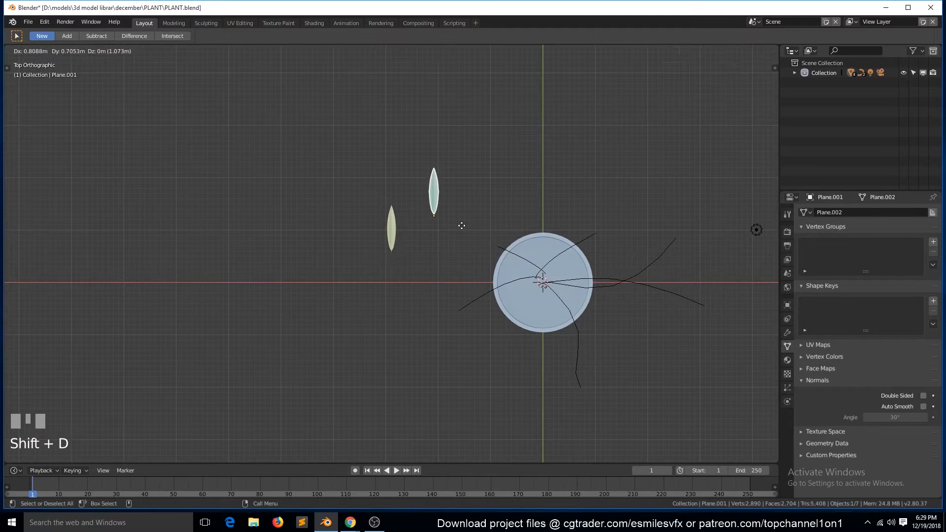
click(461, 224)
- Parent the leaf copy to the stem mesh as an object parent
key(grave)
middle_drag(460, 224, 607, 198)
shift+click(611, 193)
key(ctrl+p)
click(612, 194)
- Try instancing the leaf copy on the stem mesh's vertices with Rotation enabled
click(595, 203)
click(787, 333)
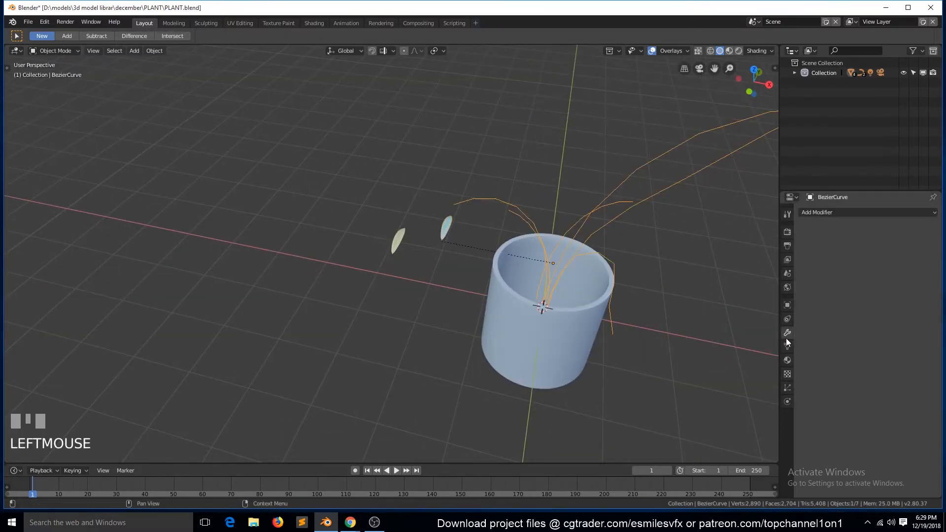
click(787, 309)
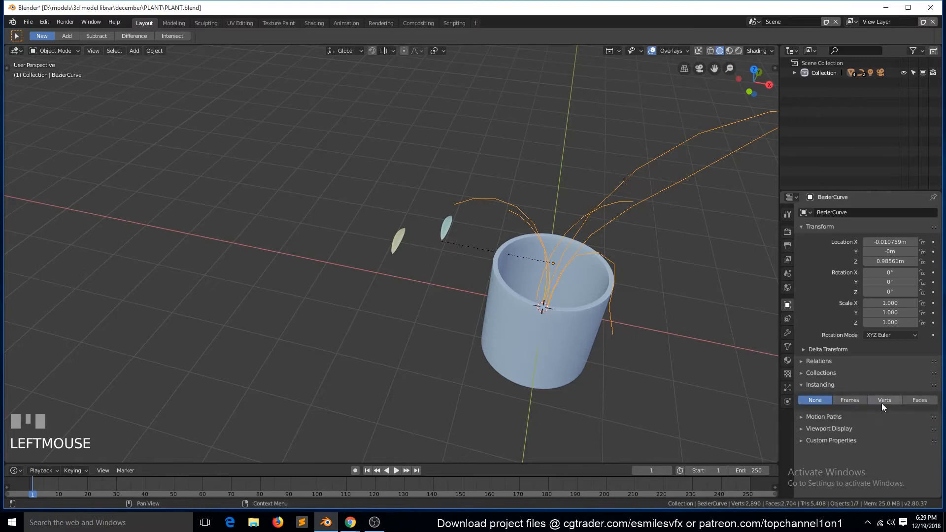
click(883, 400)
scroll(519, 281, down, 2)
key(KP_7)
scroll(481, 276, up, 3)
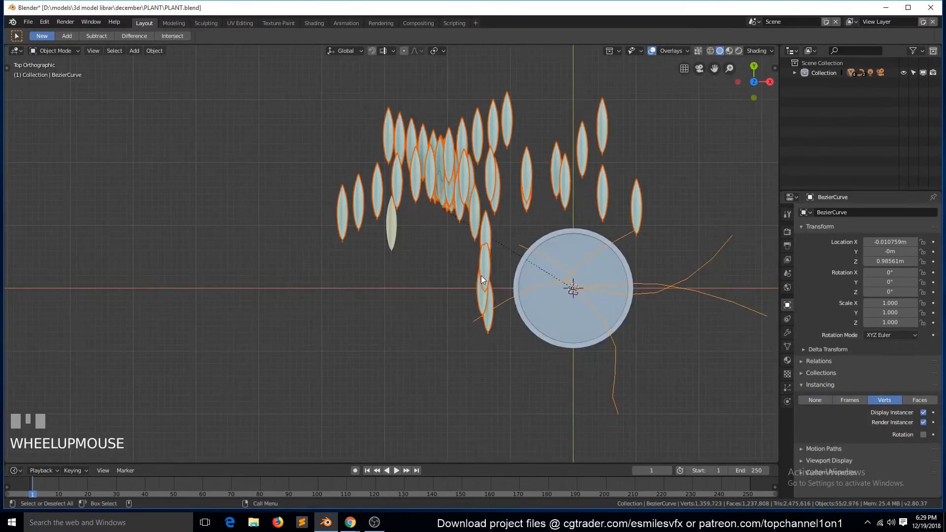
click(922, 434)
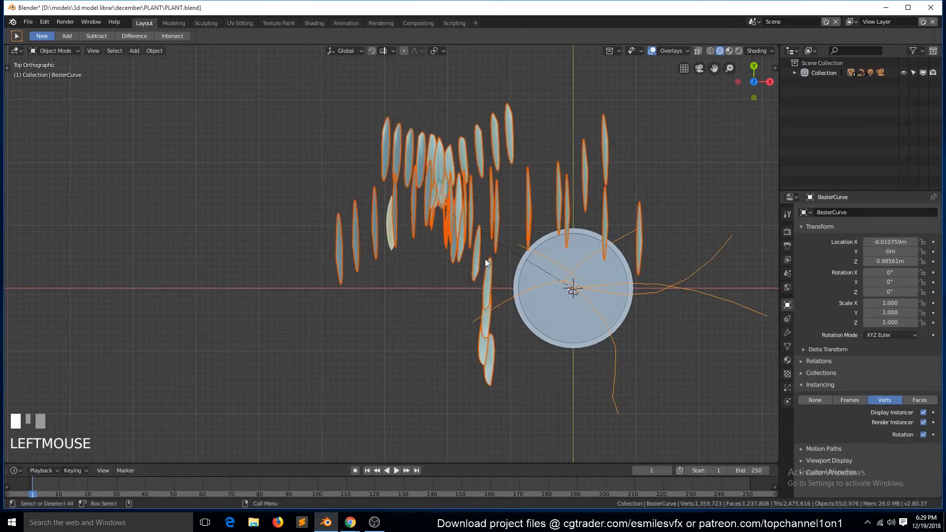
- Undo the deletion attempt and turn off vertex instancing on the stem mesh
key(x)
click(435, 252)
click(445, 191)
key(ctrl+z)
key(ctrl+z)
key(ctrl+z)
key(alt+a)
click(609, 242)
click(824, 400)
- Add a Hair particle system to the stem mesh
key(grave)
middle_drag(660, 315, 610, 232)
click(611, 226)
click(787, 388)
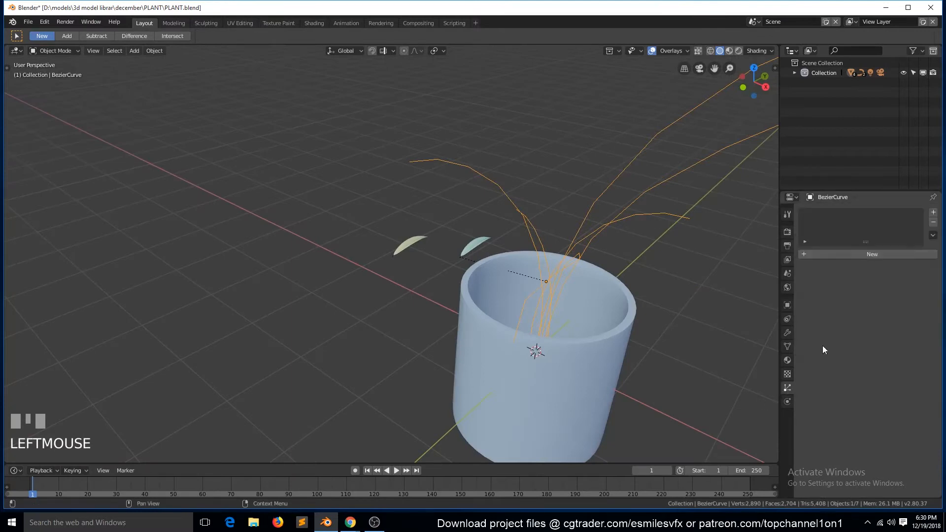
click(909, 254)
click(902, 267)
- Emit the hair particles from Verts, set the hair length to 1, and save the file
key(grave)
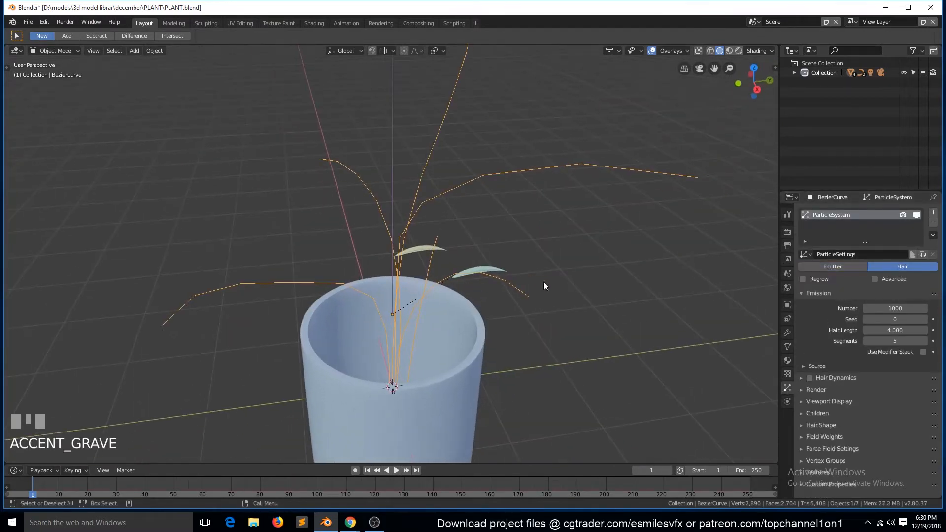
click(817, 366)
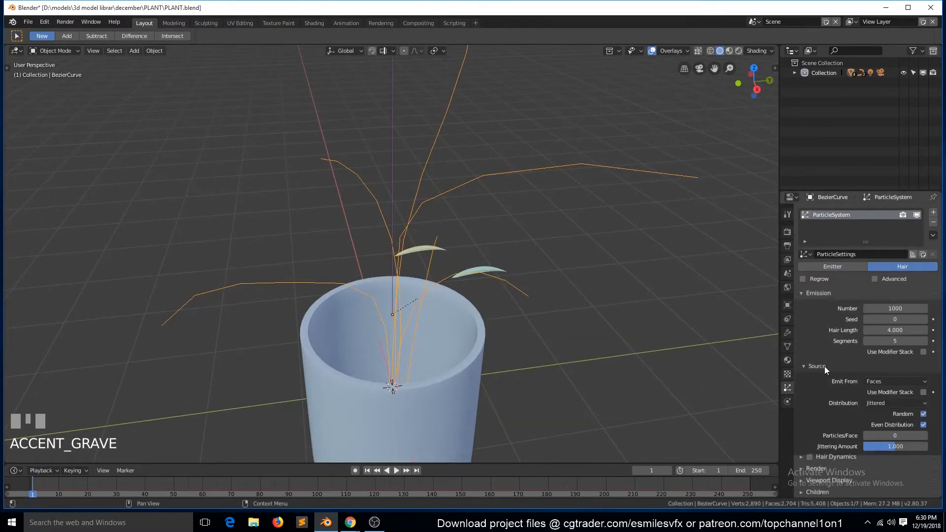
click(891, 369)
key(grave)
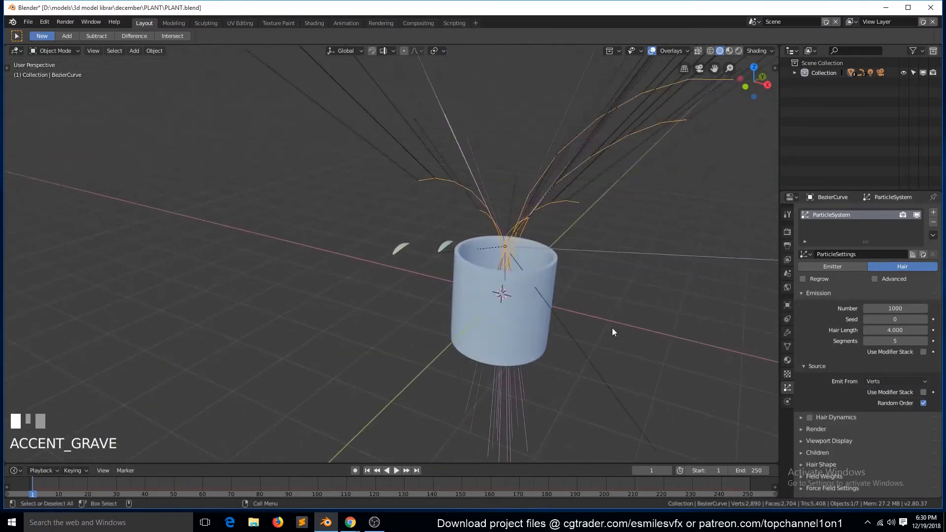
key(ctrl+s)
click(829, 347)
middle_drag(597, 270, 645, 296)
key(ctrl+s)
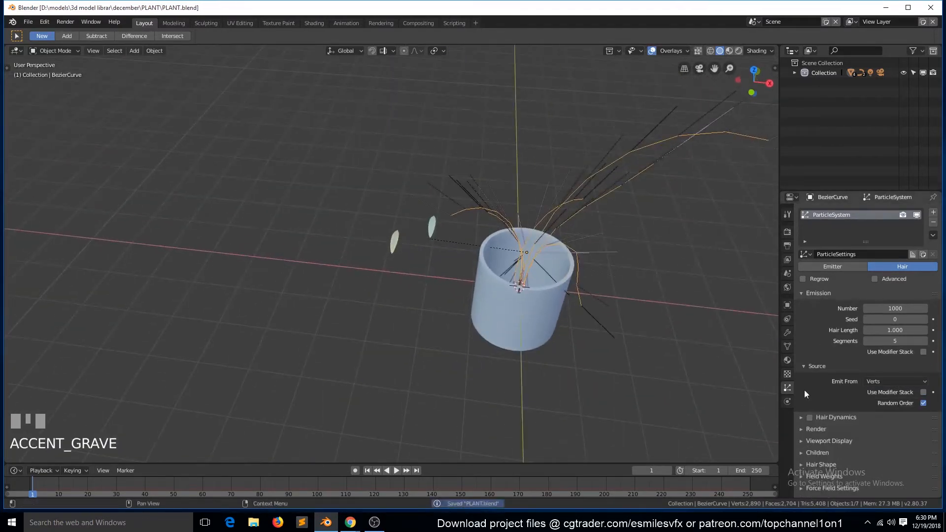
- Set the hair particles to render as Object and expand the object instance settings
scroll(810, 409, down, 2)
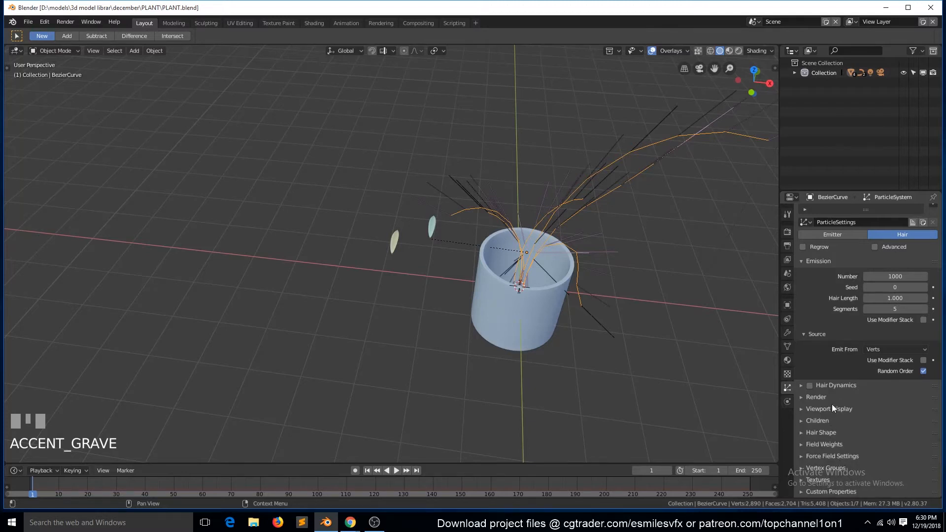
click(818, 398)
click(895, 412)
click(862, 379)
scroll(889, 468, down, 3)
click(848, 410)
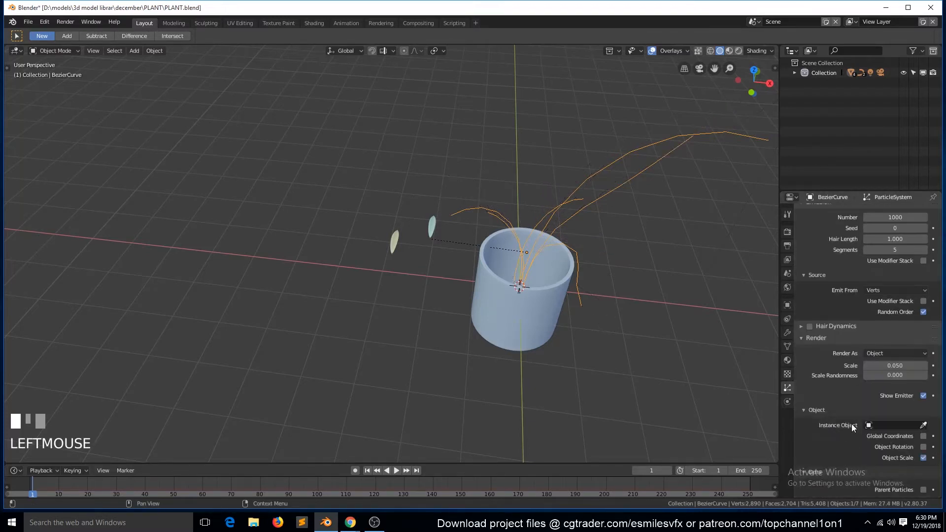
- Pick the leaf copy Plane.001 as the particle system's instance object and save the file
middle_drag(445, 242, 425, 300)
scroll(370, 245, up, 8)
scroll(378, 252, down, 4)
click(434, 322)
scroll(436, 325, up, 3)
key(ctrl+s)
- Unhide the bevelled stem curve and reselect the stem mesh that carries the particles
click(279, 230)
key(alt+h)
key(alt+a)
click(289, 235)
key(grave)
middle_drag(345, 300, 319, 308)
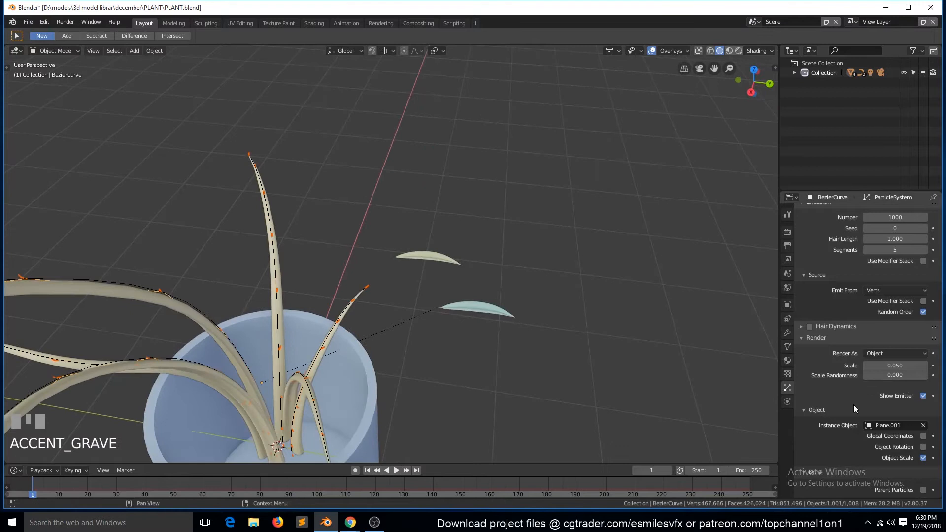
- Set the particle system's number to 1001, hair length to 9.99 and render scale to 0.11
scroll(876, 406, up, 3)
drag(895, 298, 926, 298)
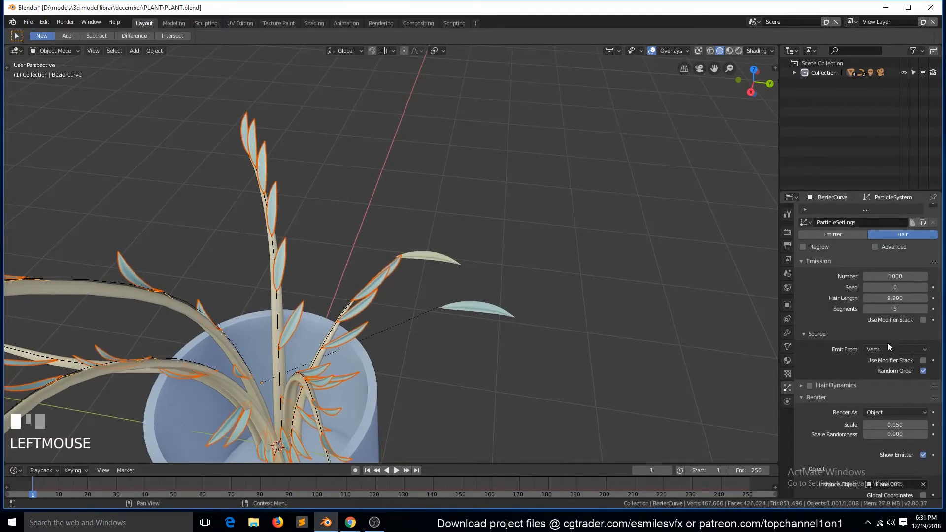
scroll(888, 343, down, 4)
drag(894, 346, 899, 347)
scroll(466, 267, down, 5)
key(a)
middle_drag(466, 267, 488, 266)
key(grave)
scroll(557, 287, up, 5)
scroll(923, 318, up, 5)
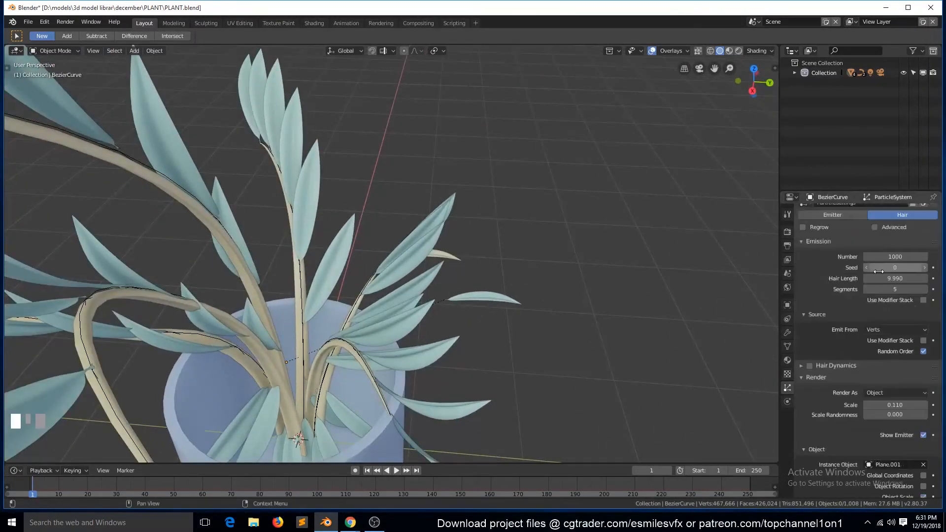
click(304, 329)
click(305, 327)
click(451, 312)
scroll(450, 312, down, 5)
key(grave)
middle_drag(450, 312, 491, 303)
scroll(490, 303, up, 2)
- Clear the parent of the instanced leaf copy and open its mesh in Edit Mode in top view
click(418, 239)
key(KP_7)
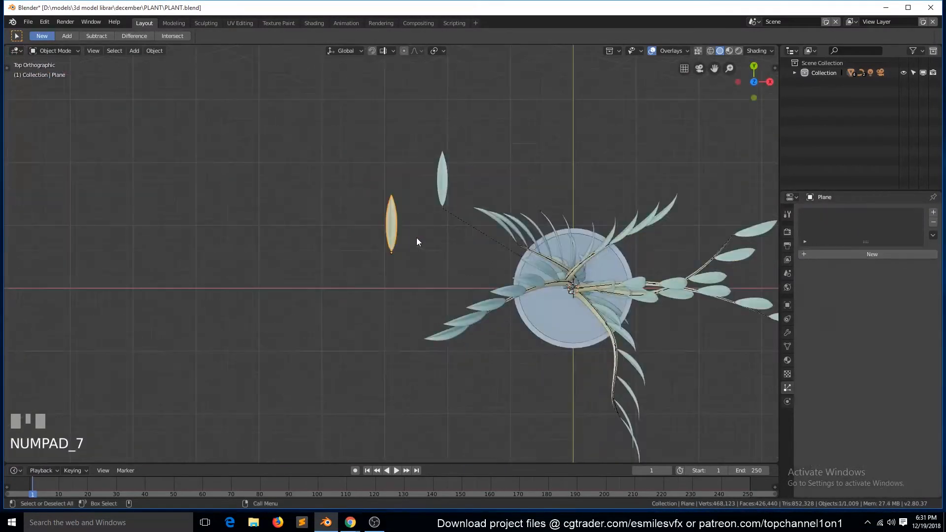
key(KP_Decimal)
key(Tab)
key(alt+p)
click(548, 180)
key(Tab)
key(KP_Decimal)
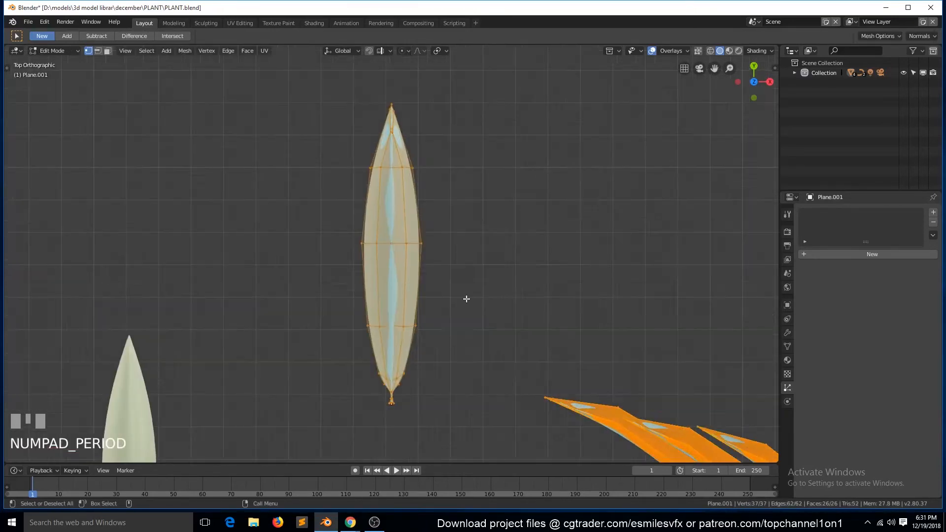
- Duplicate the leaf mesh in place, rotate the copy, and move it about -0.22 m along X and -0.65 m along Y
key(shift+d)
right_click(461, 320)
key(r)
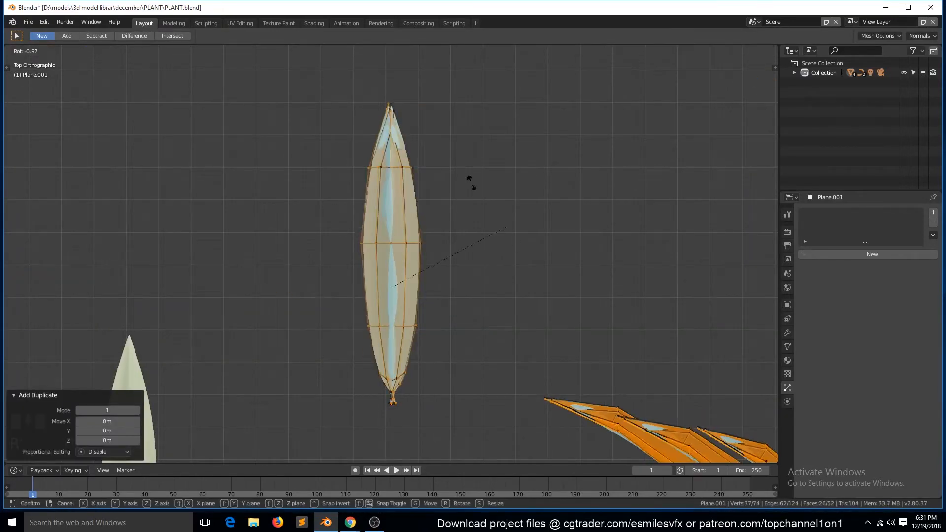
click(283, 261)
key(g)
click(317, 431)
- Scale the rotated leaf copy and reposition it so its stalk end meets the original leaf's stalk
key(s)
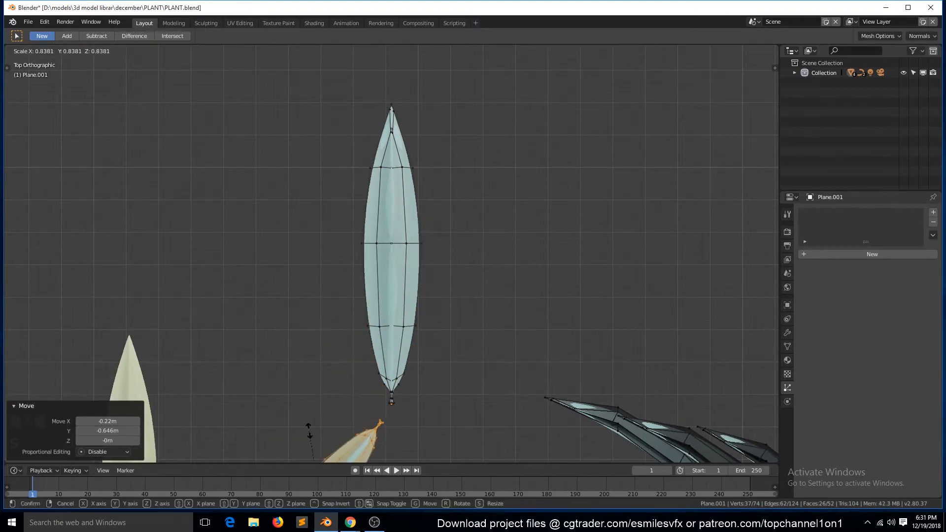
click(310, 430)
scroll(309, 429, down, 4)
key(g)
click(403, 354)
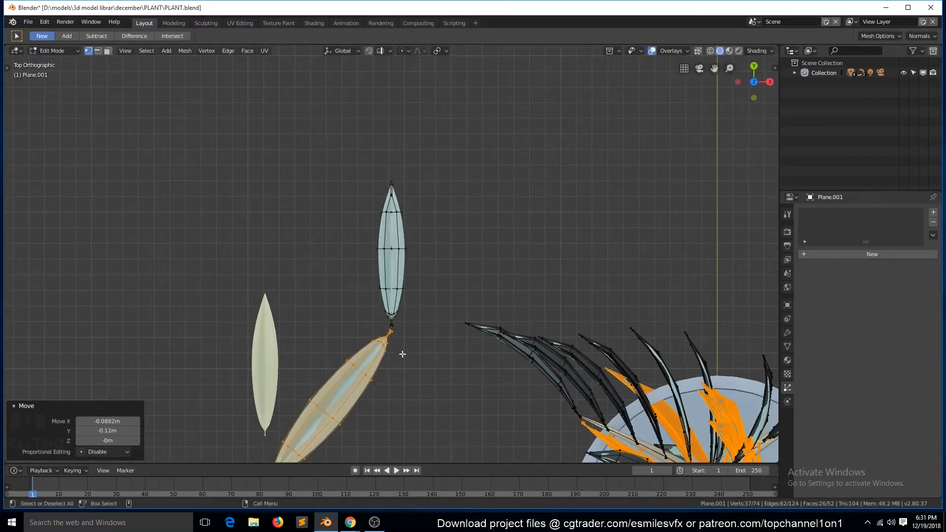
key(s)
click(394, 371)
key(g)
click(408, 359)
- Leave Edit Mode, view the plant with the paired leaves, and save the file
key(grave)
scroll(408, 358, down, 4)
middle_drag(412, 359, 455, 281)
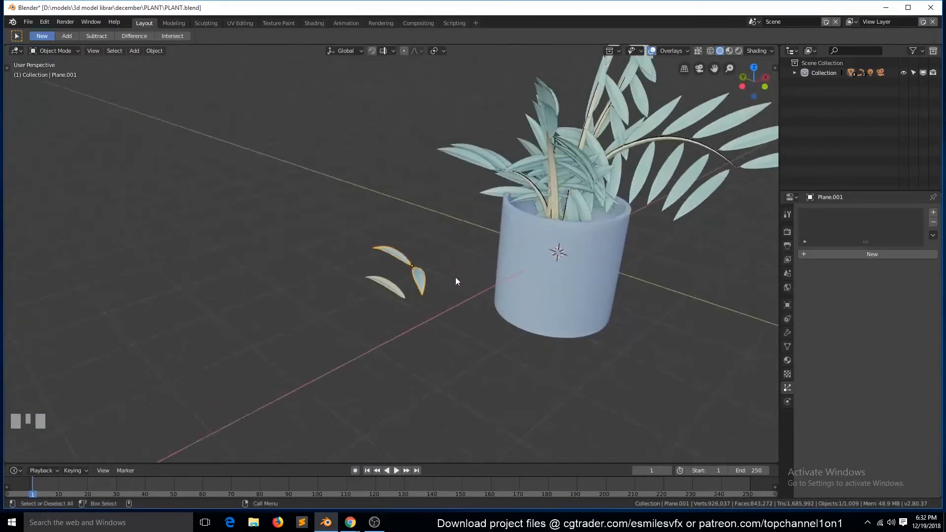
key(KP_7)
key(grave)
middle_drag(447, 395, 271, 225)
key(ctrl+s)
- Select the bevelled stem curve and hide it
key(alt+a)
click(317, 221)
key(h)
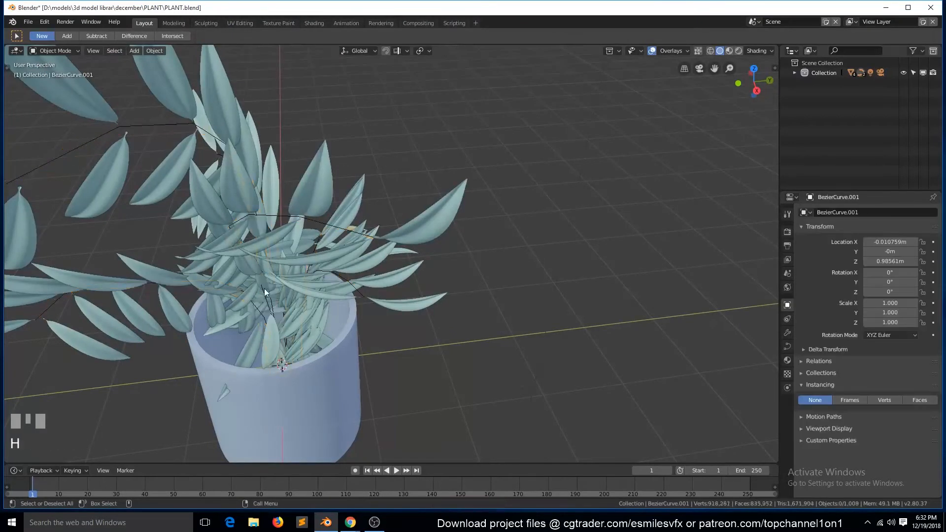
- Delete the lower vertices of the stem mesh that lie inside the pot, working in front wireframe view
click(159, 128)
key(Tab)
key(KP_1)
scroll(381, 346, up, 1)
key(z)
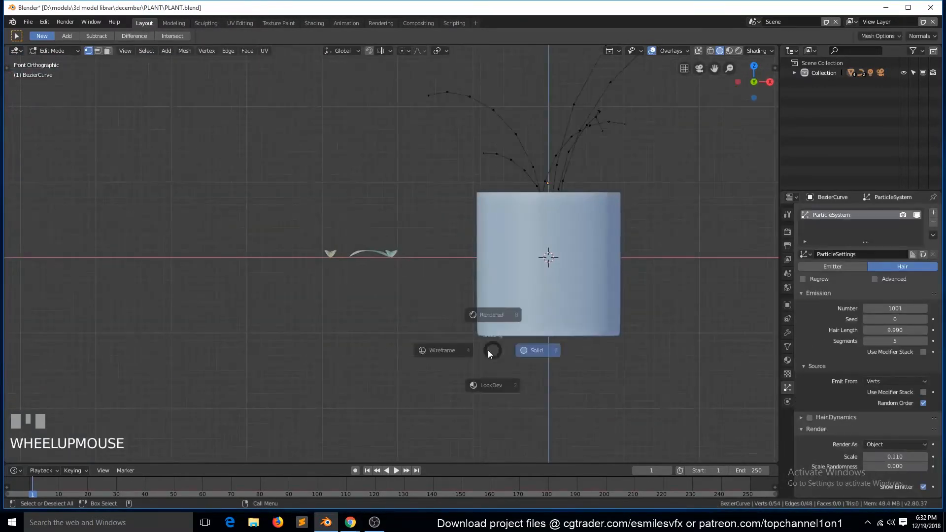
click(448, 351)
key(c)
scroll(557, 272, down, 4)
drag(557, 272, 558, 226)
right_click(575, 223)
key(x)
click(578, 218)
key(Tab)
key(z)
click(643, 219)
- Unhide the bevelled stem curve, clear the selection, and save the file
middle_drag(626, 224, 556, 267)
key(alt+a)
key(alt+h)
key(alt+a)
scroll(394, 273, down, 5)
mouse_move(395, 272)
middle_down()
mouse_move(477, 304)
mouse_move(385, 252)
mouse_move(383, 262)
middle_up()
key(grave)
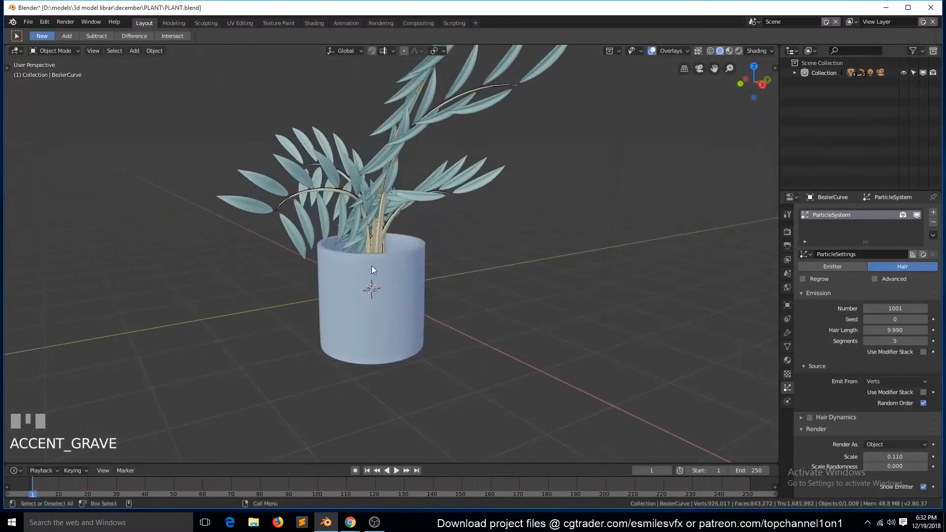
scroll(305, 256, down, 3)
key(ctrl+s)
key(grave)
middle_drag(306, 256, 326, 276)
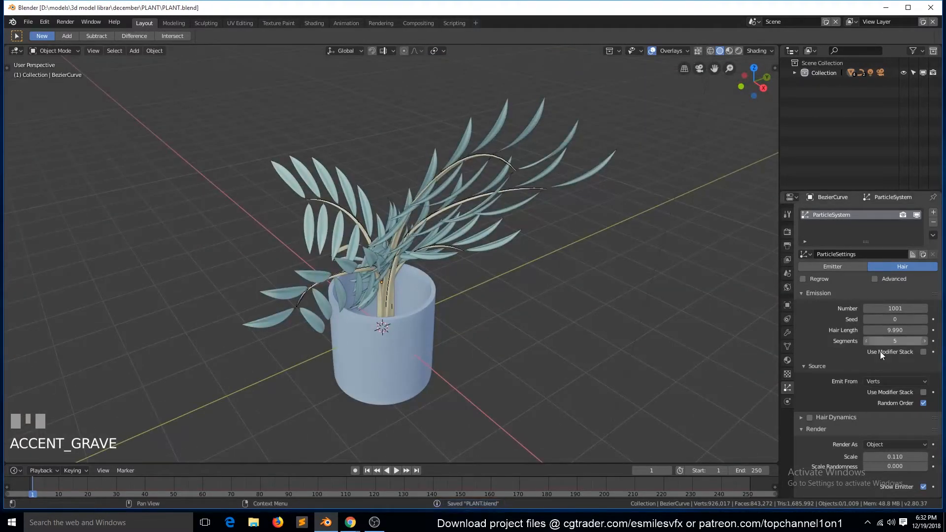
- Set the leaf particles' Scale Randomness to 0.163
scroll(879, 351, down, 4)
drag(899, 387, 914, 388)
scroll(527, 248, up, 3)
key(grave)
middle_drag(527, 247, 532, 255)
click(611, 282)
key(g)
right_click(611, 291)
- Check the stem mesh's vertex count and set the particle emission Number to 34
key(a)
click(594, 166)
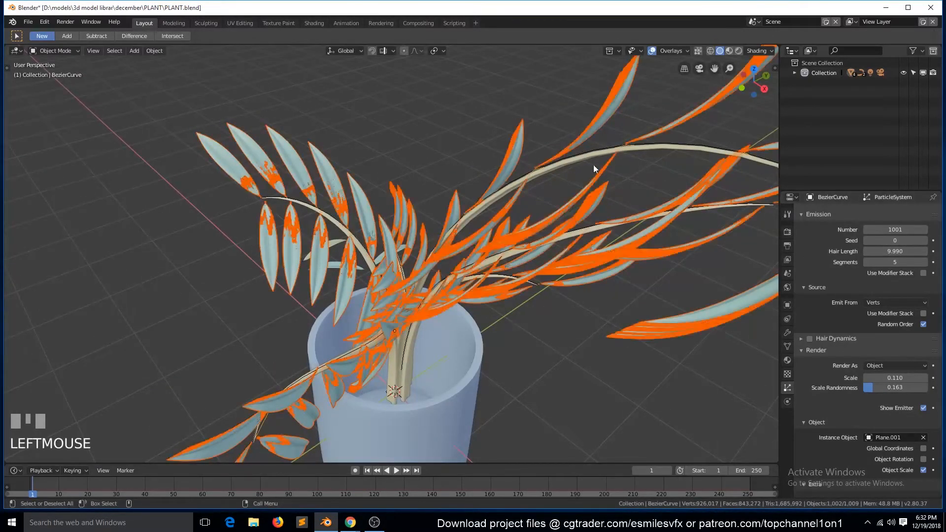
key(Tab)
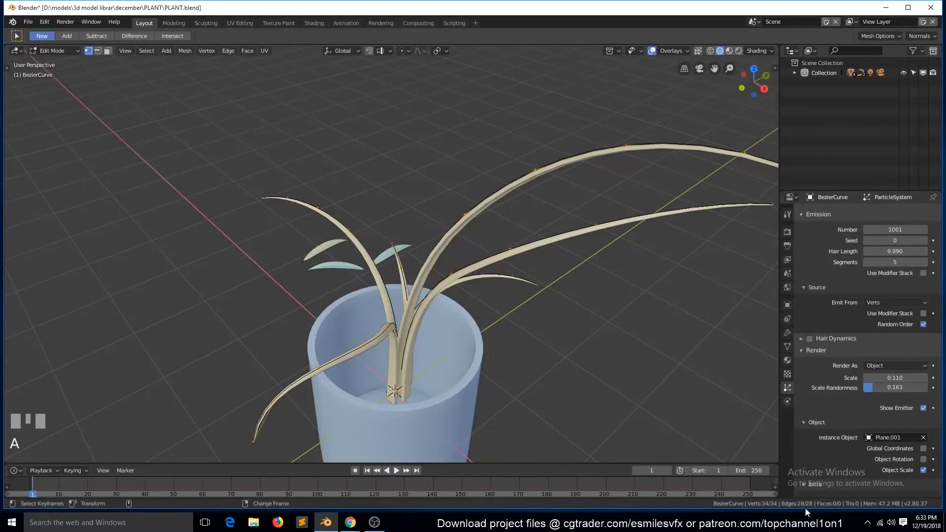
key(Tab)
text(34)
click(611, 252)
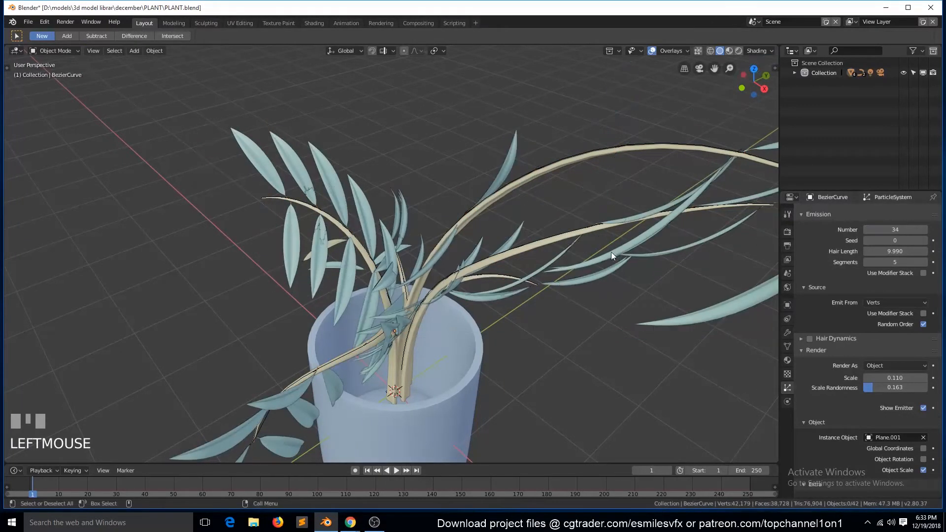
- Try raising the particle emission Number slightly, and set it back to 34
key(Tab)
key(Tab)
middle_drag(570, 294, 935, 223)
key(grave)
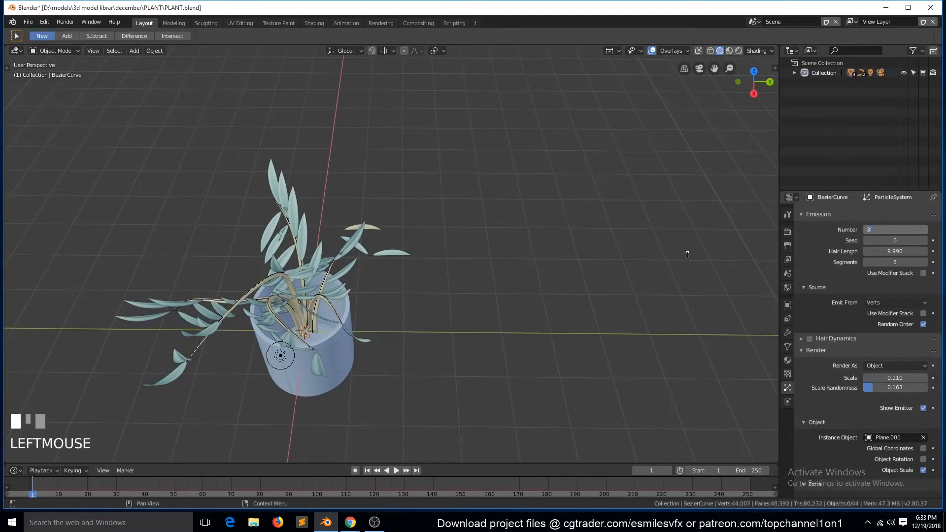
click(385, 252)
- Subdivide all edges of the stem mesh once to add vertices for leaves
click(344, 255)
key(Tab)
key(a)
right_click(348, 255)
click(348, 255)
key(Tab)
middle_drag(349, 257, 456, 238)
scroll(455, 265, up, 6)
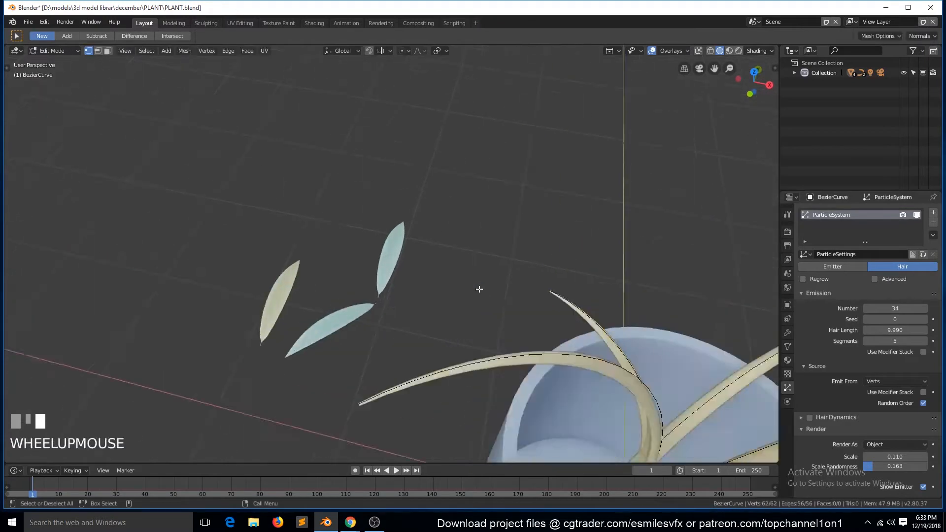
key(Tab)
- Set the particle emission Number to 70 so that more leaves cover the stems
key(grave)
key(Tab)
key(grave)
middle_drag(474, 265, 933, 304)
key(grave)
scroll(512, 211, down, 6)
middle_drag(512, 211, 450, 165)
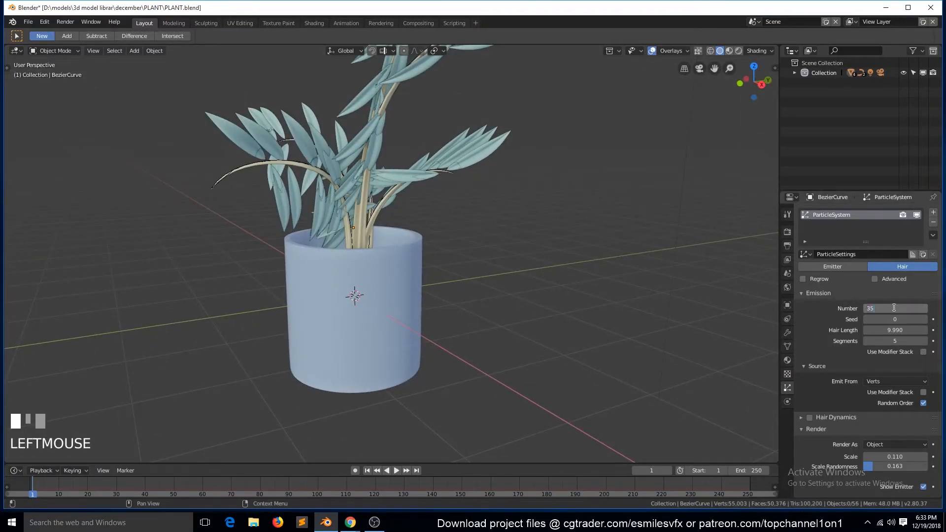
key(Return)
- View the denser plant from several sides, select the stem mesh, and save the file
scroll(324, 198, down, 4)
scroll(498, 252, up, 3)
middle_drag(324, 198, 398, 192)
key(ctrl+s)
key(grave)
click(355, 232)
middle_drag(368, 236, 504, 340)
click(510, 359)
key(ctrl+s)
scroll(844, 376, down, 4)
scroll(844, 380, down, 4)
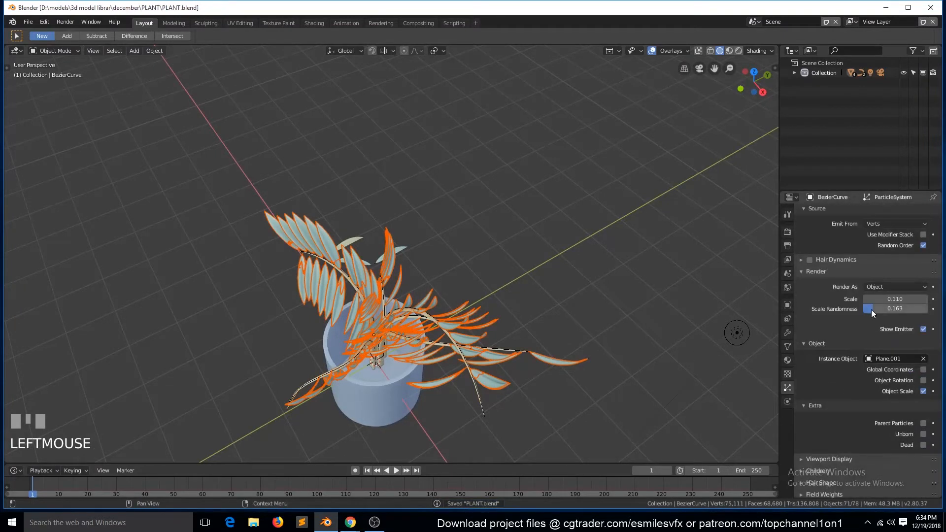
- Set the leaf particles' Scale Randomness to 0.618 and their Scale to 0.130
drag(873, 308, 903, 309)
middle_drag(439, 262, 434, 232)
drag(880, 299, 901, 299)
click(554, 288)
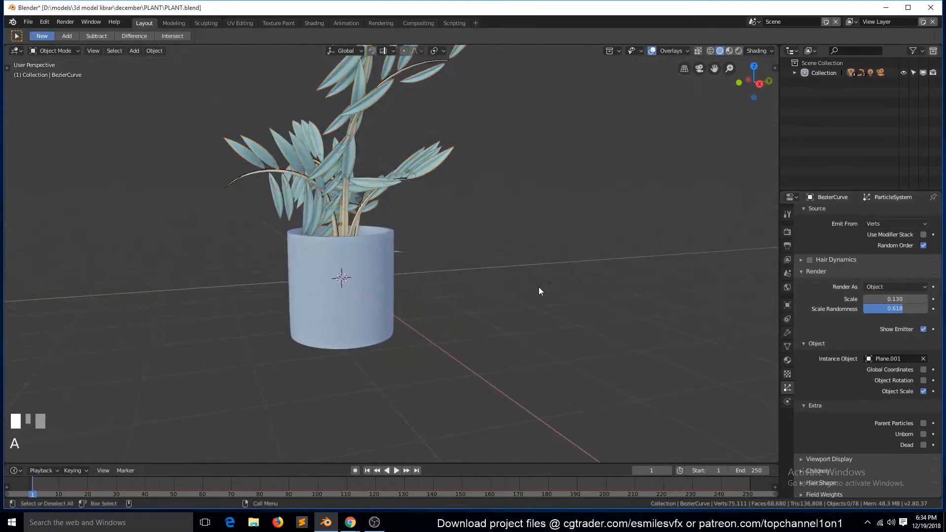
- In camera view, move the camera about -0.158 m in X, 0.692 m in Y and 1.19 m in Z, and save
key(KP_0)
click(569, 361)
key(g)
click(552, 244)
key(ctrl+s)
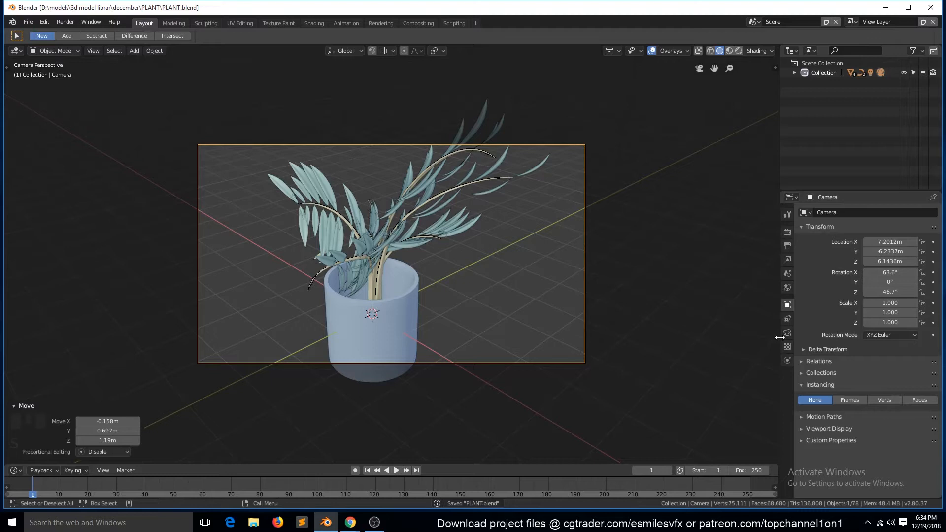
- Try the Object Rotation and Global Coordinates options on the stem mesh's instanced leaves
click(489, 172)
click(901, 385)
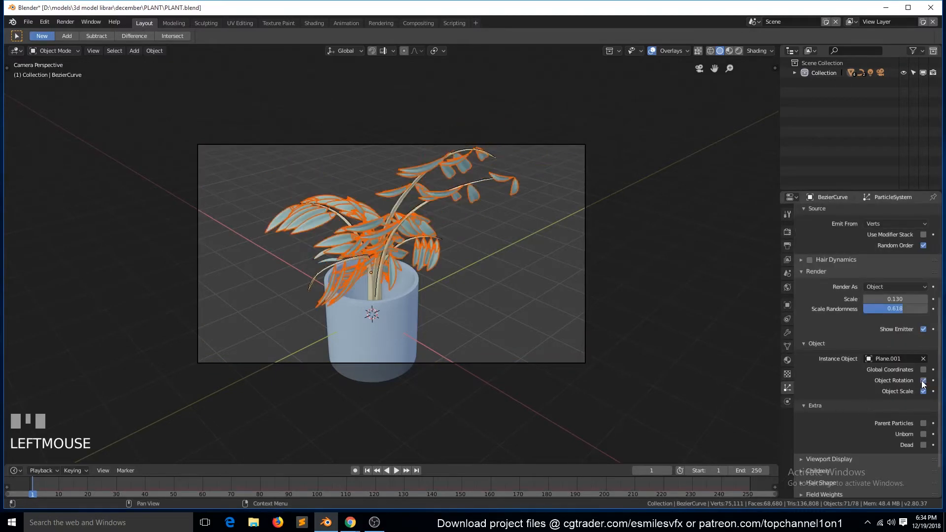
key(shift+grave)
mouse_move(415, 253)
middle_down()
mouse_move(490, 277)
mouse_move(389, 241)
mouse_move(397, 250)
middle_up()
scroll(920, 409, up, 1)
click(923, 410)
click(923, 410)
click(923, 400)
- Enable particle Rotation for the leaves with Normal as the orientation axis
scroll(829, 379, up, 8)
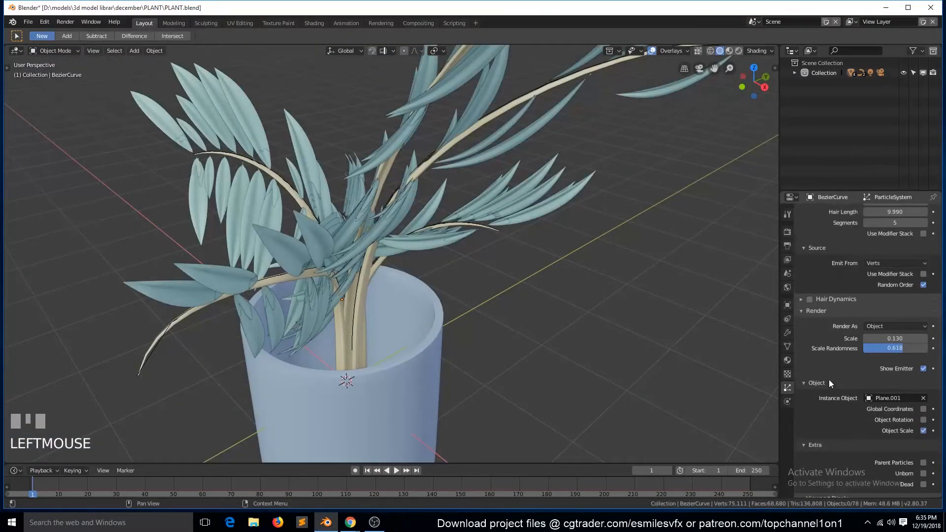
scroll(857, 318, down, 5)
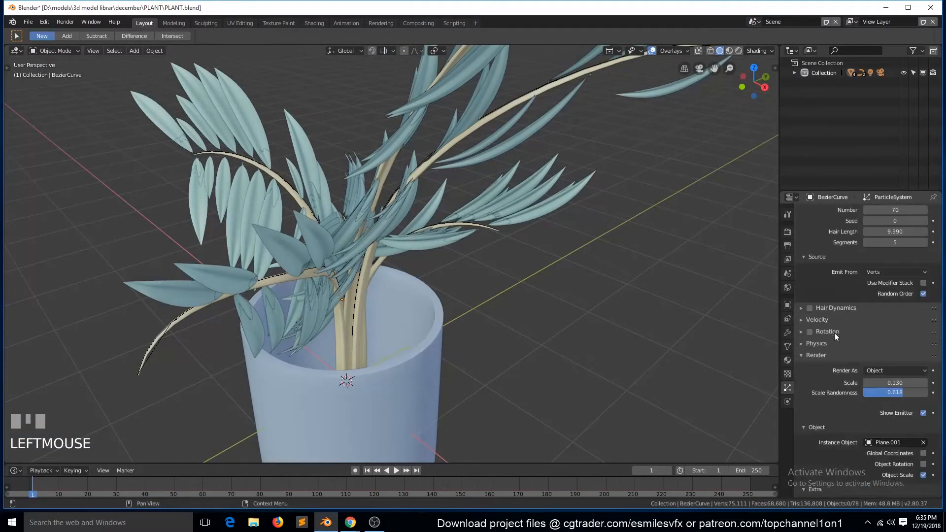
click(810, 332)
click(896, 348)
click(882, 323)
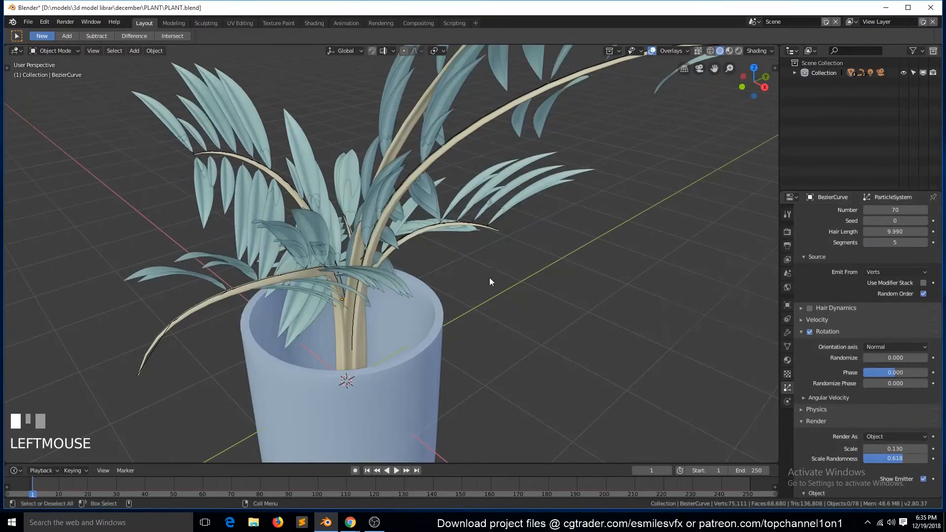
key(grave)
- Set the leaf rotation's Randomize to 0.163, Phase to -0.618 and Randomize Phase to 0.602, judging through the camera
drag(887, 383, 890, 361)
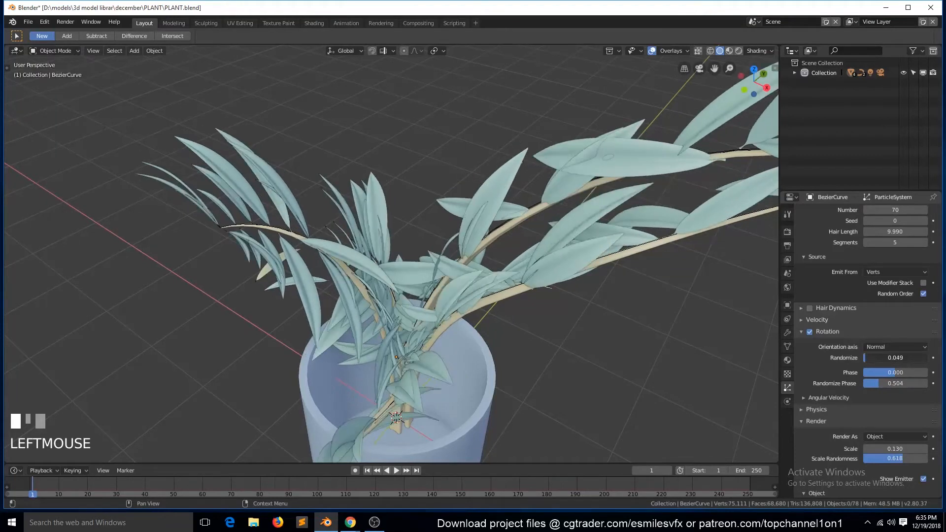
key(grave)
key(KP_0)
scroll(409, 320, up, 2)
mouse_move(889, 359)
mouse_down()
mouse_move(867, 372)
mouse_move(901, 360)
mouse_up()
mouse_move(891, 373)
mouse_down()
mouse_move(875, 372)
mouse_move(898, 383)
mouse_up()
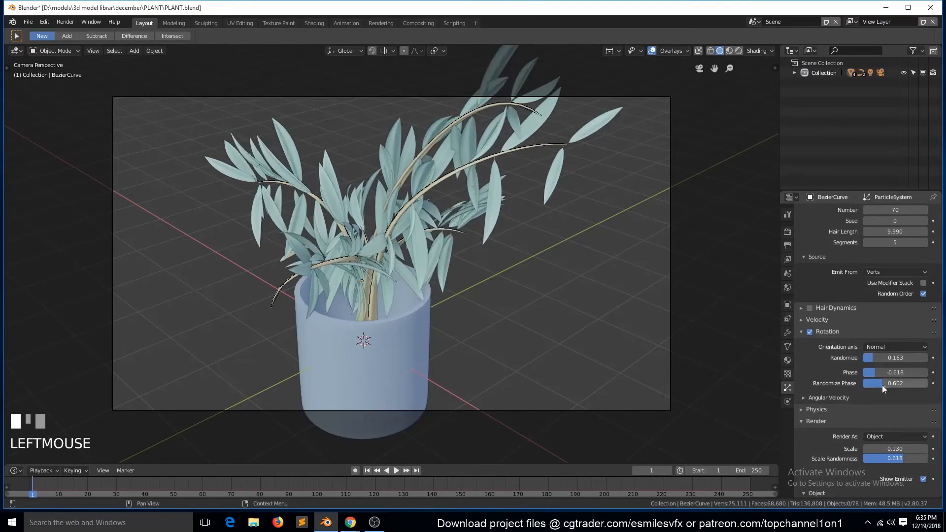
- Set the hair particles' Normal velocity to 2.398
click(828, 398)
click(828, 397)
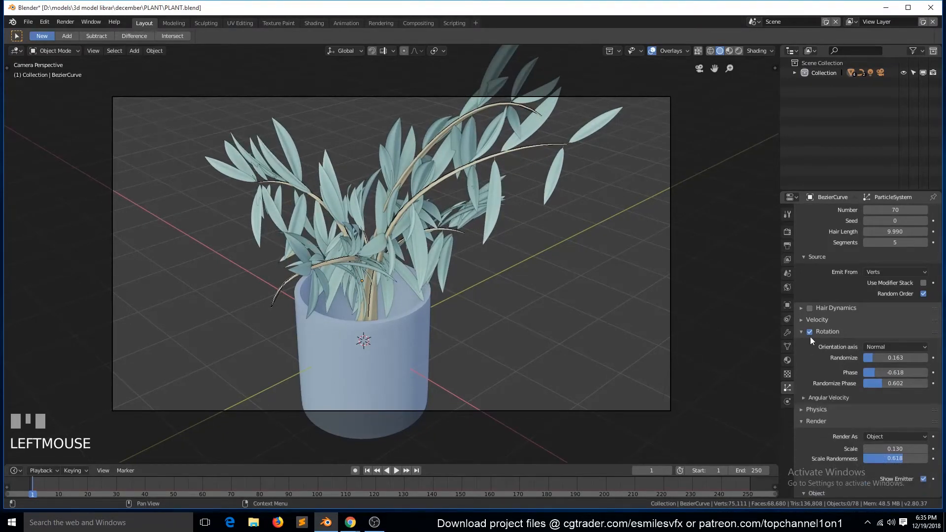
click(827, 332)
click(816, 320)
drag(895, 335, 888, 335)
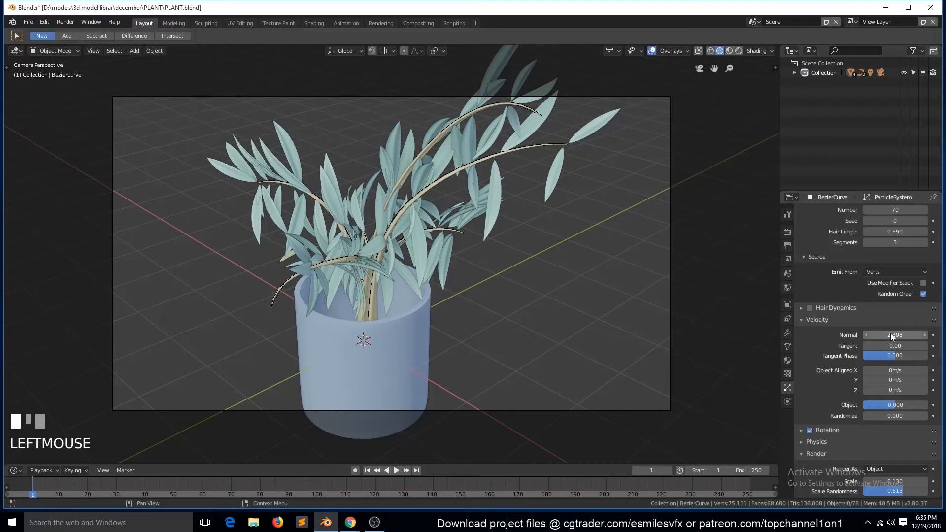
key(grave)
- Try to subdivide the long stem between two of its vertices in Edit Mode
scroll(538, 380, up, 6)
key(grave)
middle_drag(533, 283, 536, 292)
click(584, 341)
click(584, 340)
key(Tab)
click(582, 340)
click(456, 353)
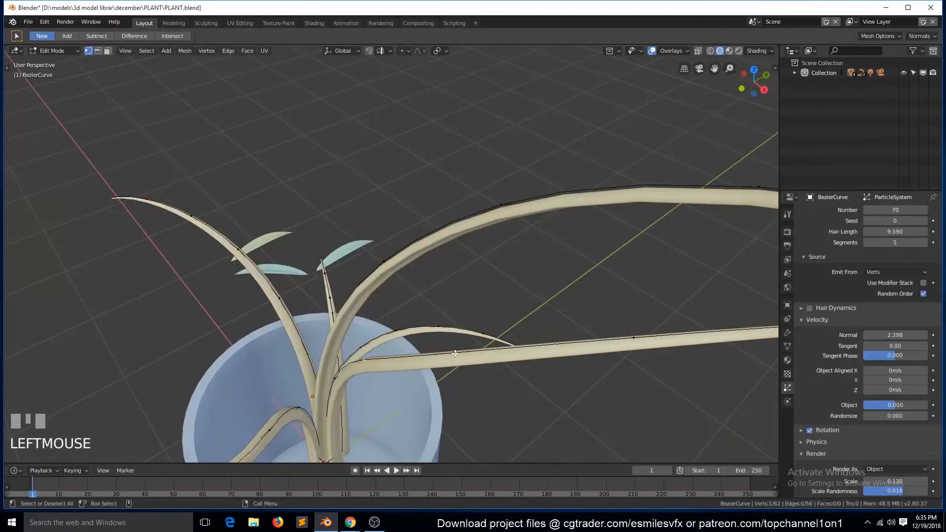
key(Tab)
key(Tab)
shift+click(631, 336)
right_click(596, 313)
click(596, 312)
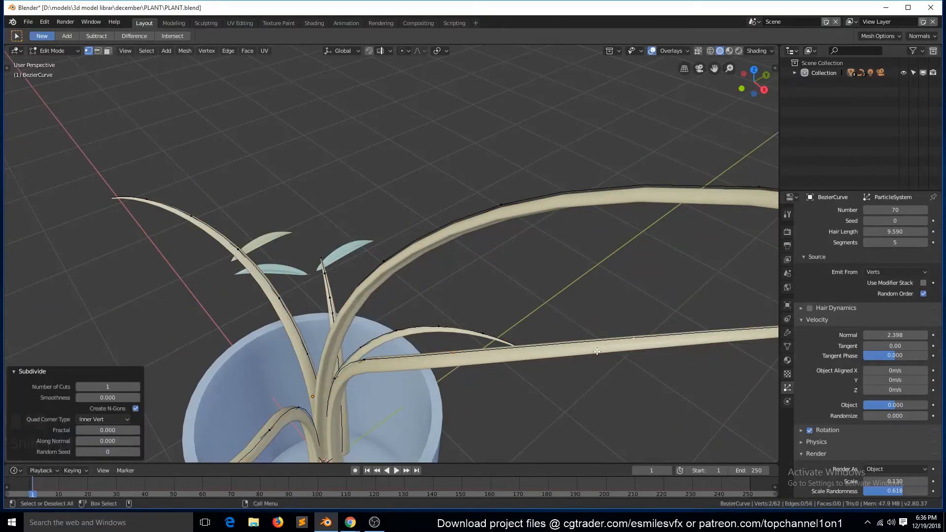
- Try Shrink/Fatten on the stem mesh's vertices and leave Edit Mode
key(a)
key(grave)
mouse_move(514, 348)
middle_down()
mouse_move(507, 347)
mouse_move(538, 382)
mouse_move(528, 361)
mouse_move(534, 368)
middle_up()
key(z)
click(507, 383)
click(506, 383)
key(grave)
key(alt+s)
click(582, 396)
key(Tab)
- Clear the selection, save the file, and view the plant together with the source leaves
scroll(549, 326, down, 3)
scroll(548, 322, down, 5)
key(z)
key(alt+a)
key(grave)
key(ctrl+s)
middle_drag(531, 304, 689, 108)
middle_drag(581, 180, 560, 257)
- Rotate the source leaf pair's mesh about 54° around the global X axis in Edit Mode
click(300, 365)
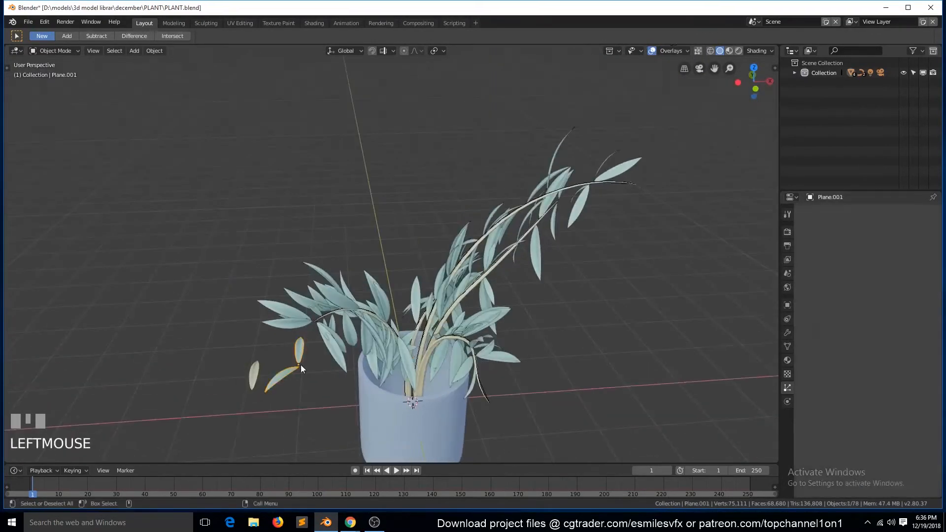
key(Tab)
key(r)
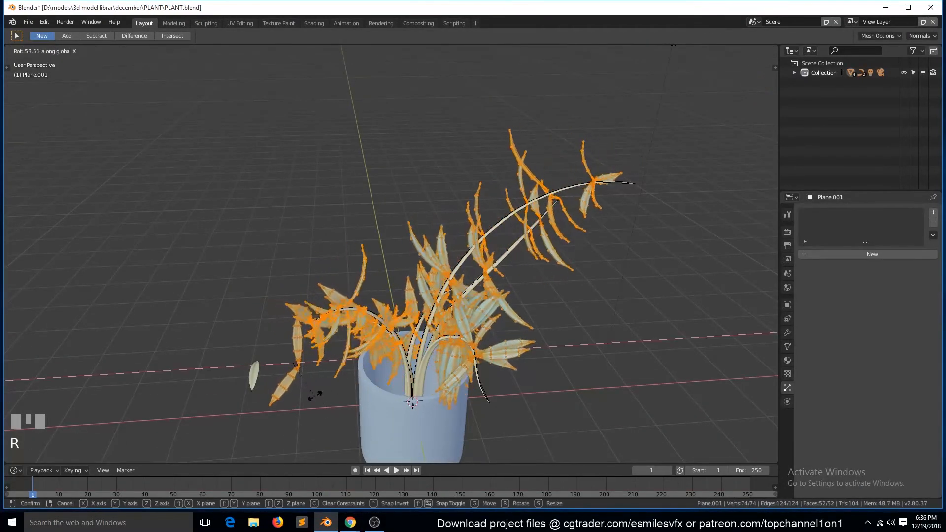
click(317, 397)
- Rotate the leaf pair's mesh back the other way around X in top view, save, and view through the camera
key(KP_7)
scroll(346, 393, up, 5)
scroll(347, 385, down, 1)
key(r)
key(x)
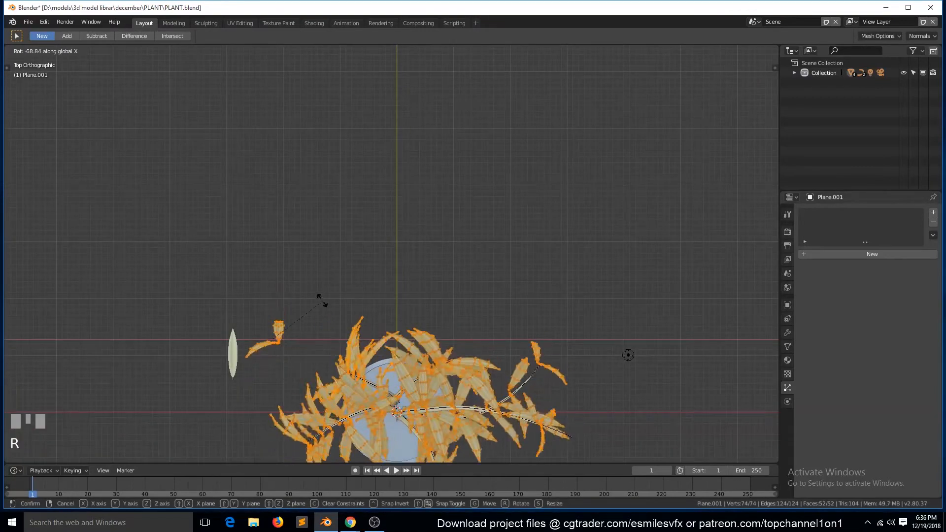
click(311, 296)
key(grave)
middle_drag(394, 315, 375, 324)
key(ctrl+s)
key(KP_0)
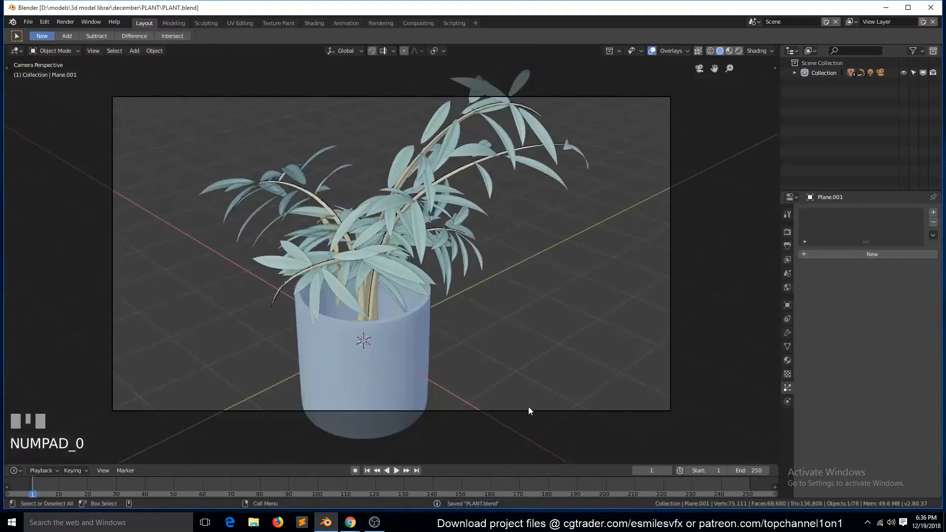
- Switch to the Shading workspace, save the file, and view the potted plant together with the source leaves
drag(528, 410, 496, 388)
key(a)
click(468, 409)
key(g)
click(317, 24)
key(grave)
scroll(382, 208, up, 4)
mouse_move(442, 194)
middle_down()
mouse_move(381, 208)
mouse_move(457, 230)
mouse_move(516, 209)
middle_up()
key(ctrl+s)
click(511, 194)
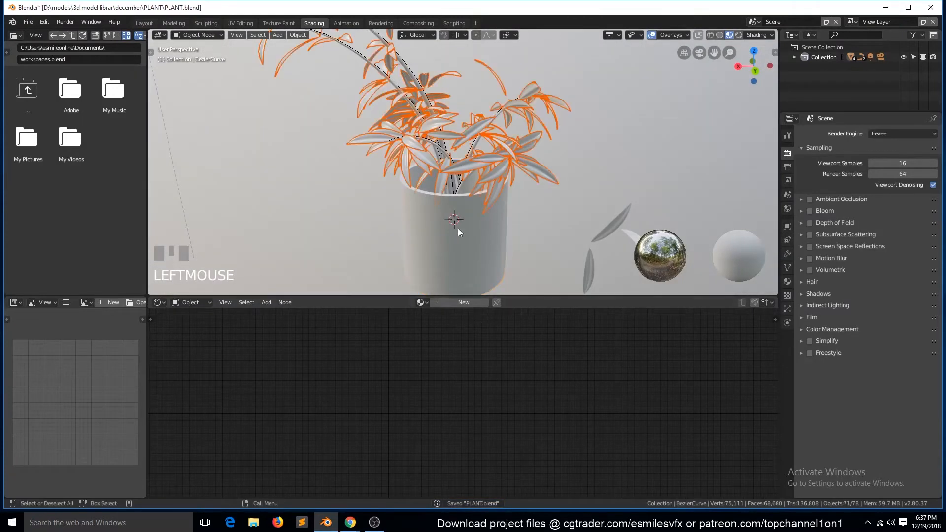
scroll(457, 229, down, 2)
- Create a new material for the source leaf pair, set its base color to green, and save the file
click(549, 236)
click(465, 303)
click(447, 339)
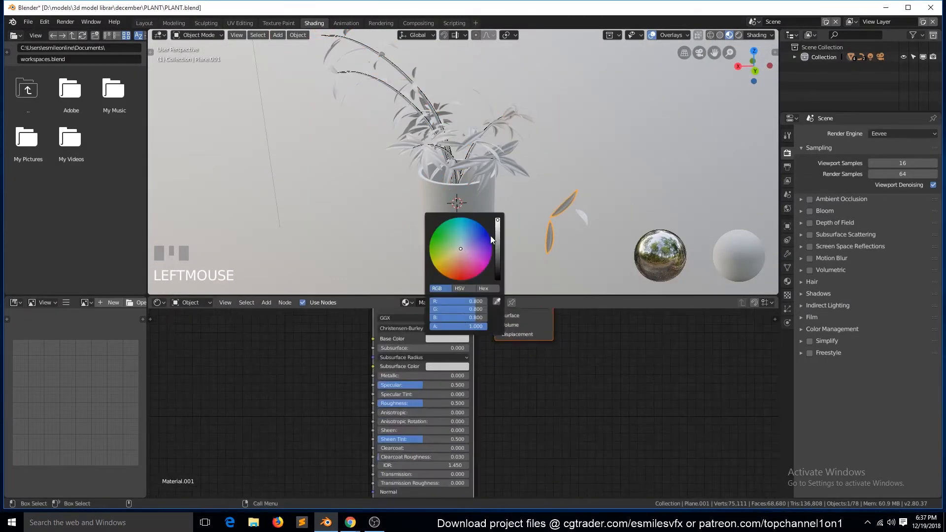
click(438, 232)
drag(438, 248, 434, 247)
click(458, 172)
key(grave)
middle_drag(453, 208, 495, 239)
key(ctrl+s)
- Assign the leaf material Material.001 to the plant's stem and clear the selection
scroll(495, 241, down, 3)
click(550, 219)
key(a)
click(453, 121)
click(460, 147)
click(423, 302)
click(444, 328)
key(a)
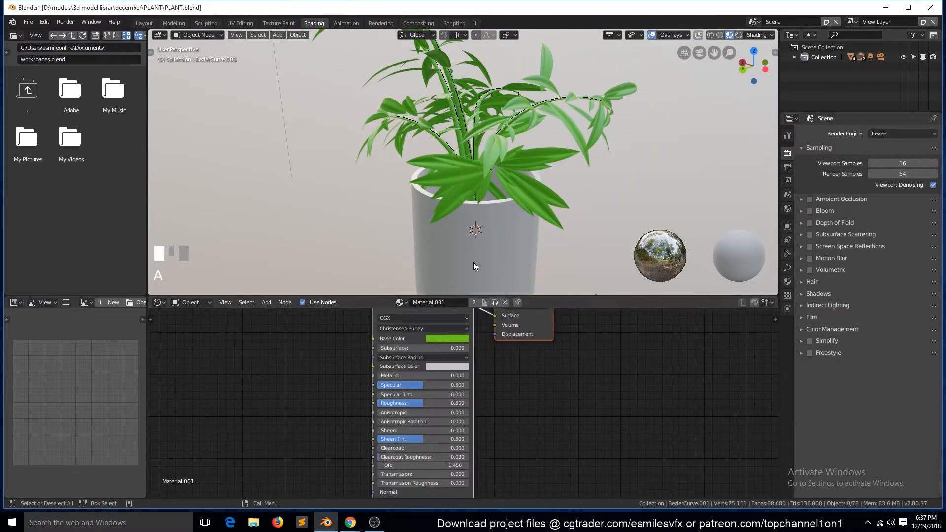
- Add a Layer Weight node and a Mix color node to Material.001, placed ahead of the Principled BSDF
key(Home)
key(shift+a)
mouse_move(282, 391)
click(360, 294)
click(308, 331)
key(shift+a)
mouse_move(323, 448)
click(345, 437)
click(320, 384)
drag(327, 337, 260, 337)
drag(337, 387, 327, 348)
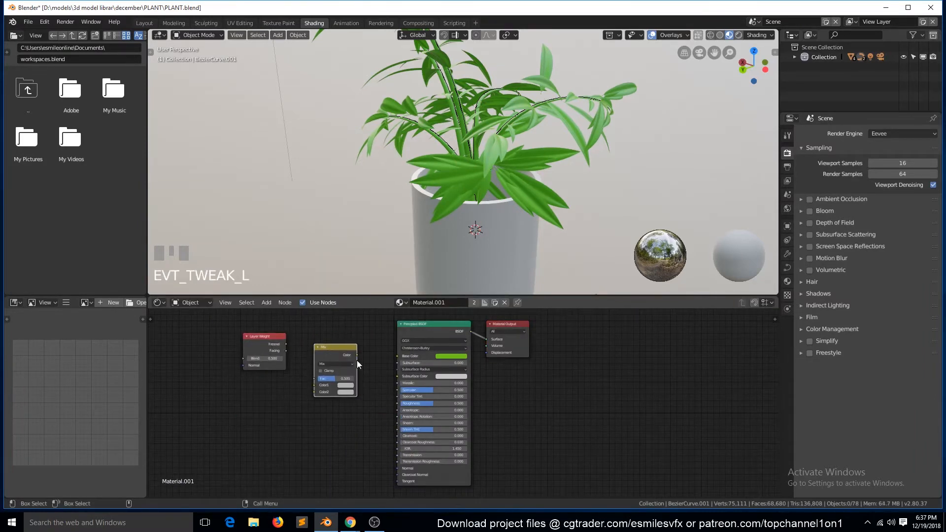
- Set the Mix node's Color1 to a pale green and Color2 to a deeper green
scroll(356, 361, up, 3)
click(319, 380)
click(317, 389)
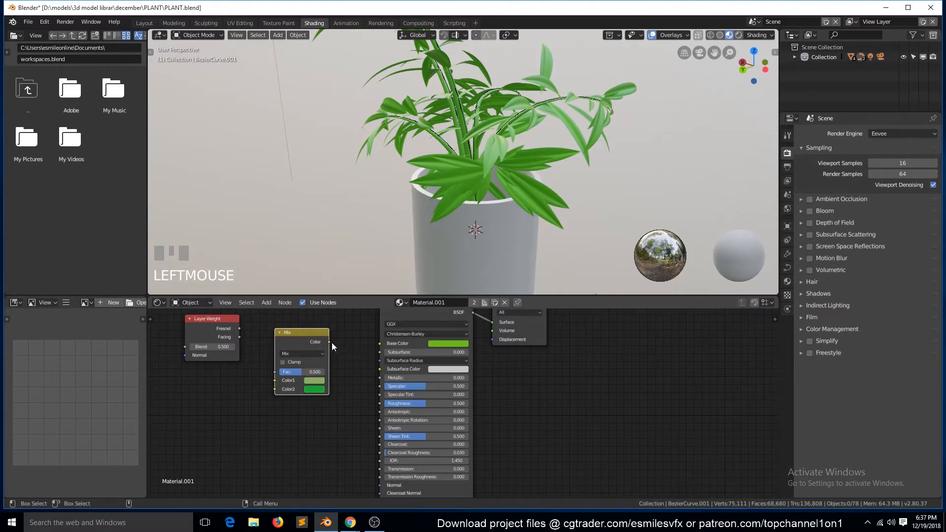
- Connect Layer Weight's Facing to the Mix factor and the Mix output to the Principled BSDF's Base Color, and save the file
drag(239, 328, 274, 339)
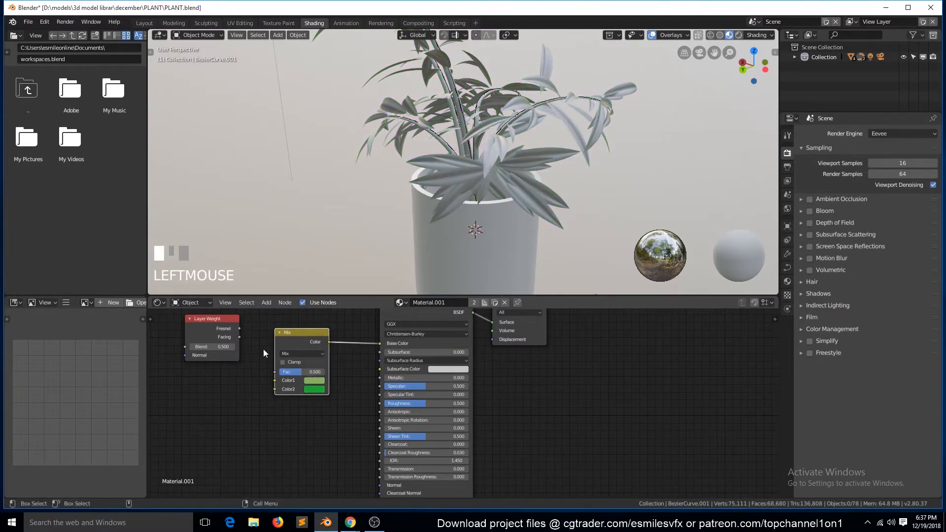
key(ctrl+s)
drag(239, 337, 274, 372)
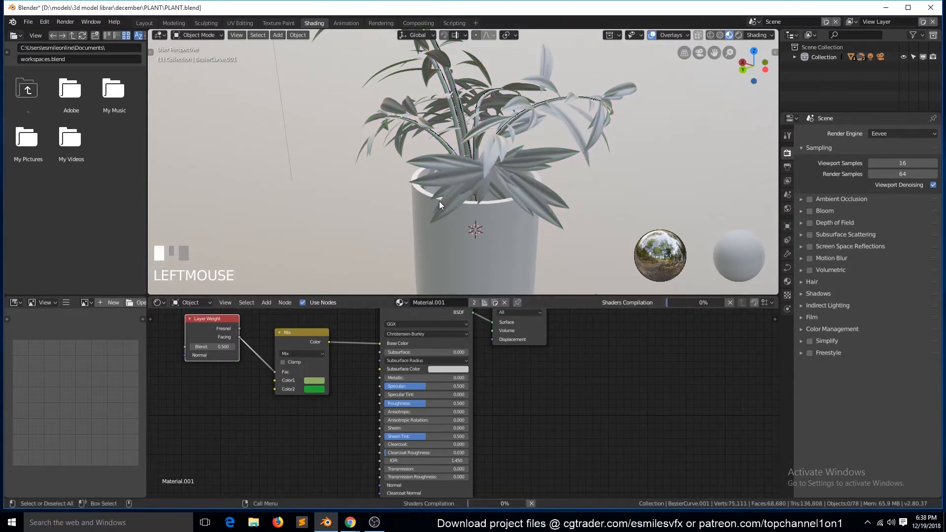
- Examine the shaded plant and pot from other angles and save the file
click(472, 215)
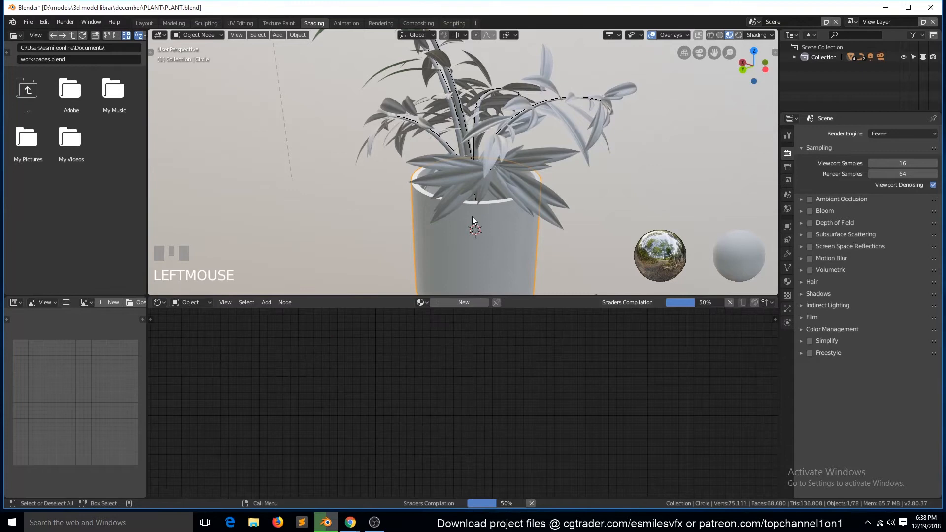
key(grave)
click(524, 244)
key(a)
click(509, 245)
key(grave)
scroll(439, 262, down, 2)
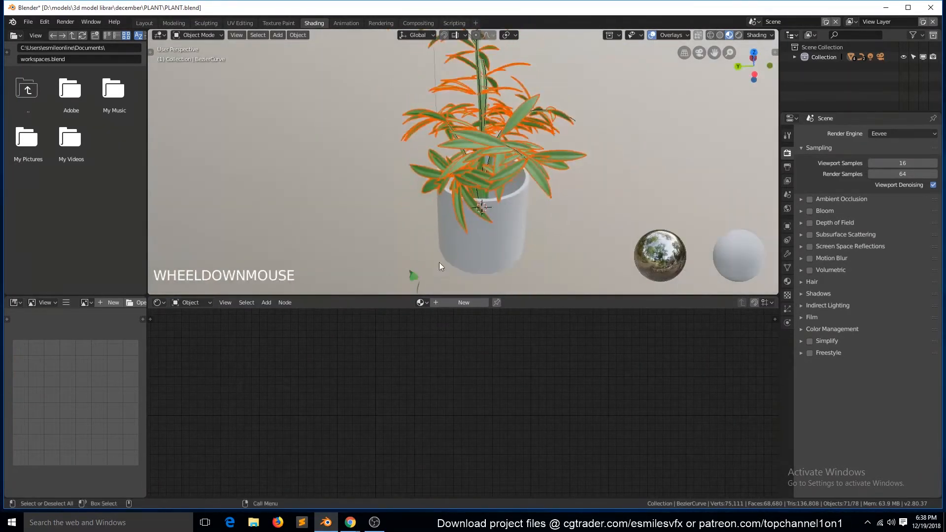
click(413, 275)
key(ctrl+s)
- Create a new material for the pot, lighten its base color to near white, and clear the selection
click(492, 253)
click(461, 303)
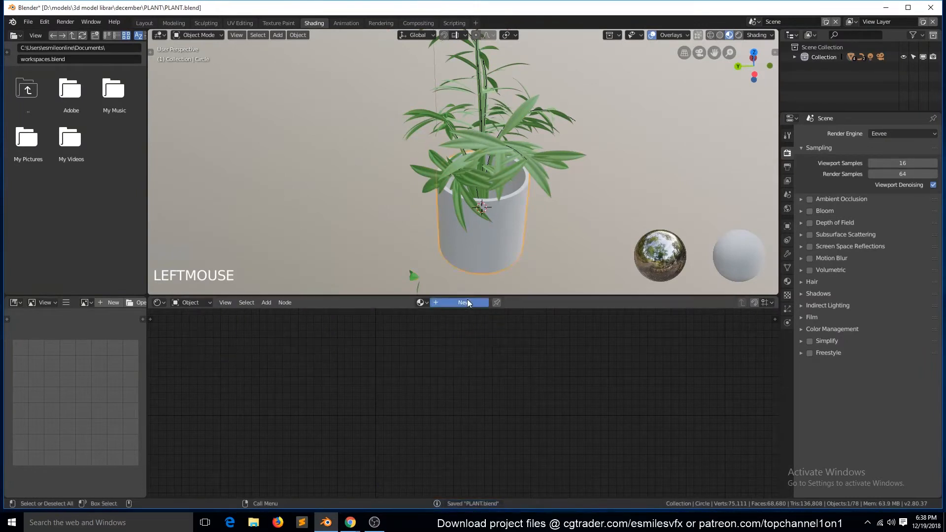
click(460, 344)
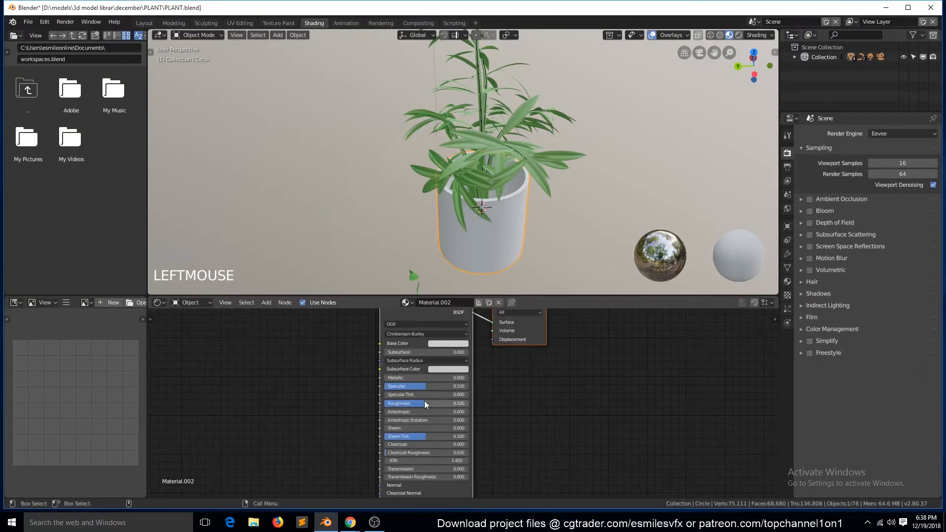
key(a)
- Change Color1 of the leaf material's Mix node to a yellower green, save, and move the Layer Weight node aside
key(grave)
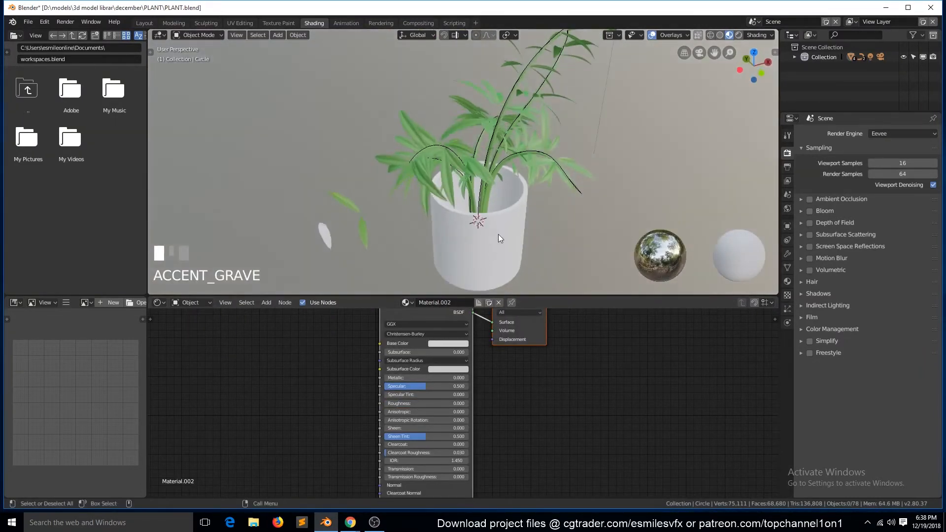
scroll(485, 226, up, 3)
click(440, 246)
scroll(454, 223, up, 1)
key(grave)
click(212, 267)
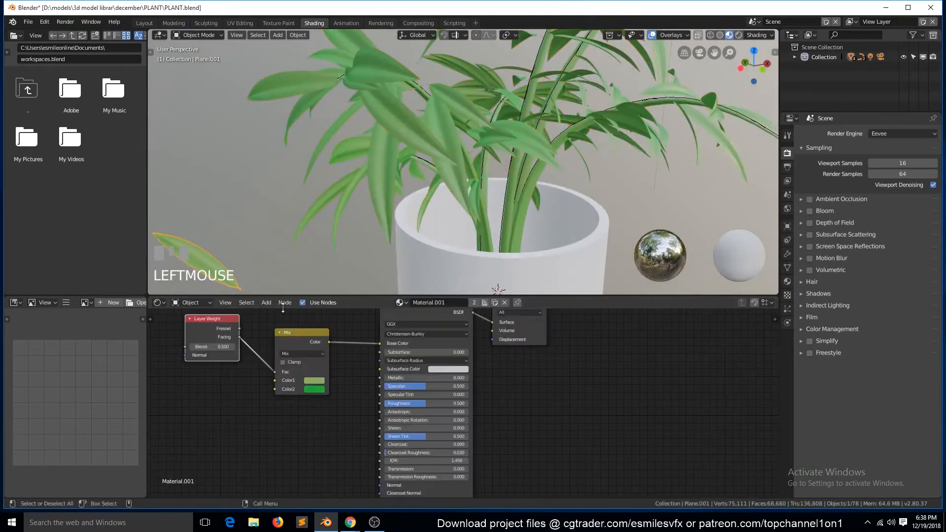
scroll(291, 367, up, 3)
click(279, 375)
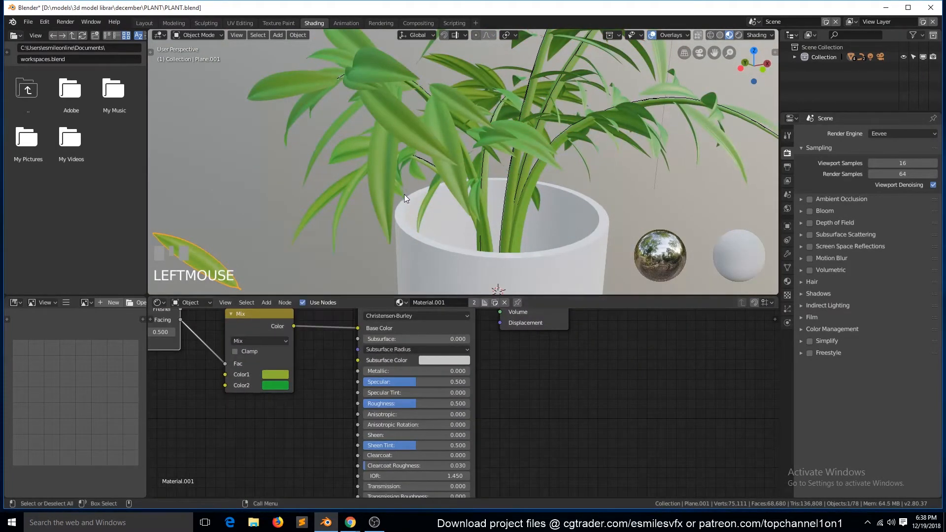
scroll(414, 217, down, 2)
key(ctrl+s)
scroll(404, 323, down, 1)
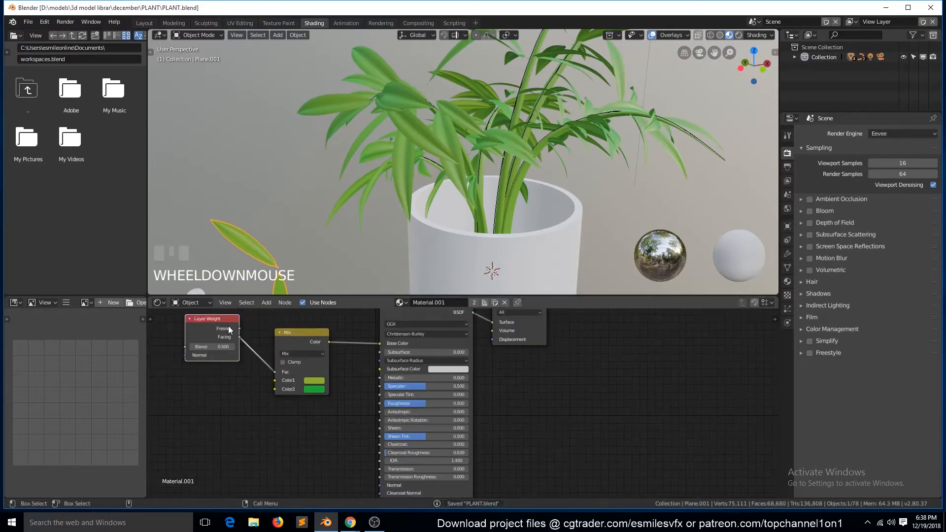
drag(209, 320, 189, 336)
- Add a Transparent BSDF node to the leaf material and move the Material Output farther from the Principled BSDF
key(grave)
middle_drag(510, 193, 527, 305)
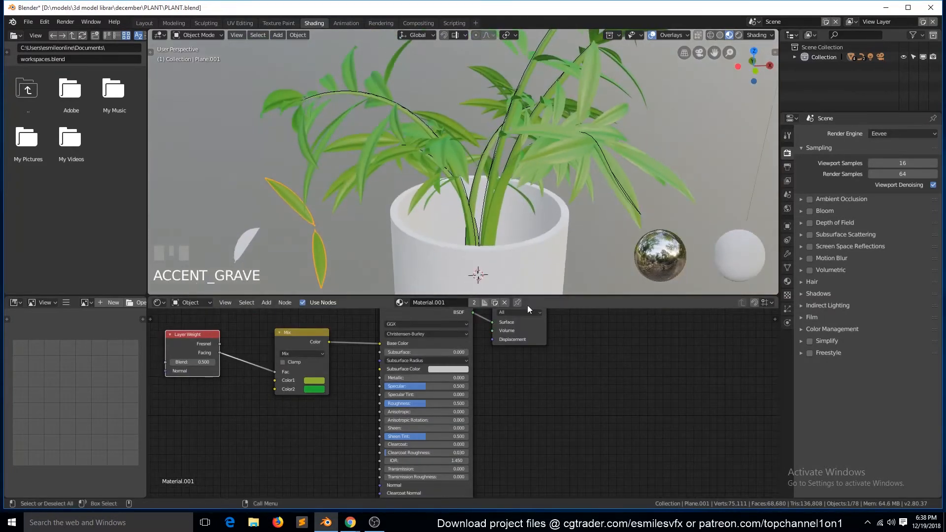
key(shift+a)
mouse_move(557, 380)
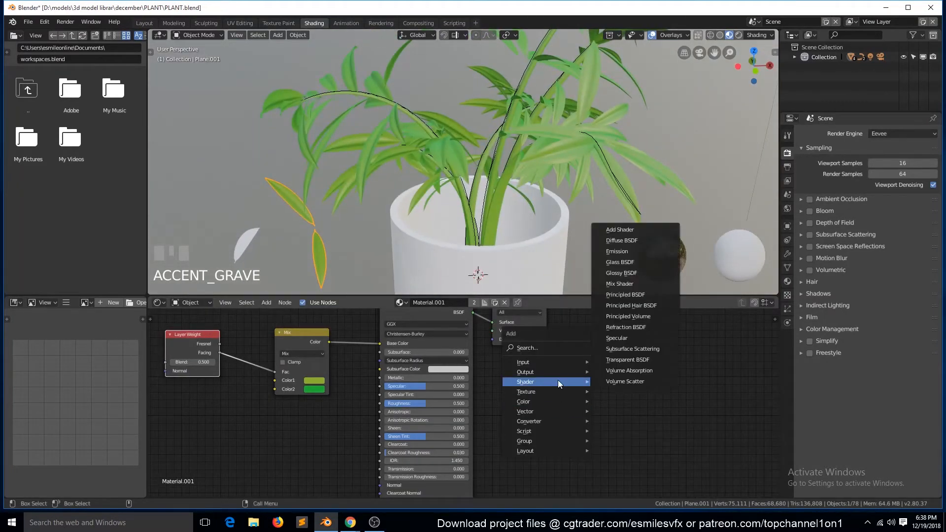
click(631, 359)
click(597, 392)
drag(539, 331, 696, 334)
drag(597, 381, 536, 376)
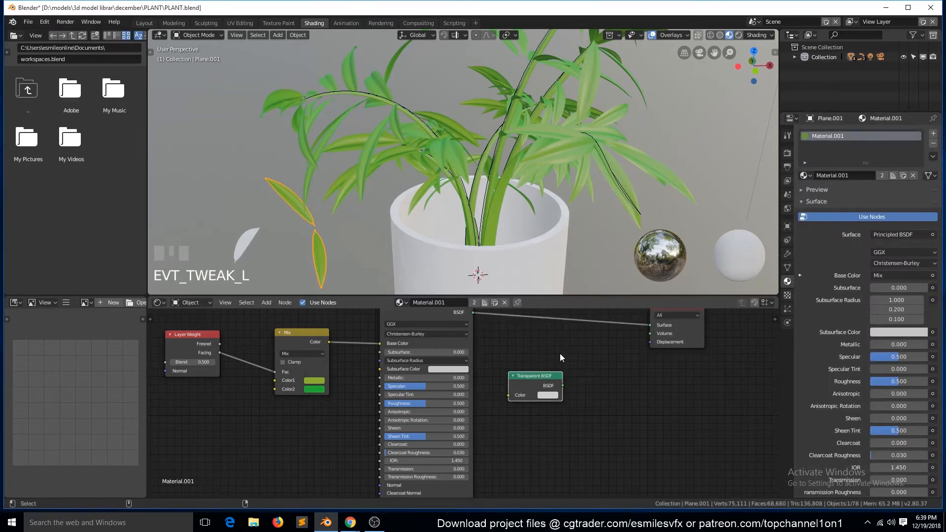
- Insert an Add Shader node before the Material Output, combining the Principled BSDF with the Transparent BSDF
key(shift+a)
mouse_move(532, 358)
click(623, 203)
click(584, 319)
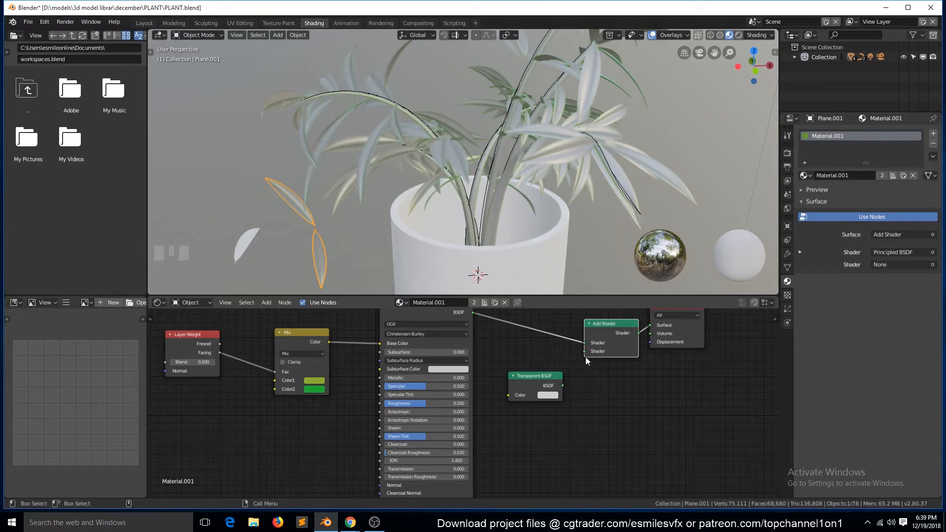
mouse_move(548, 383)
mouse_down()
mouse_move(521, 375)
mouse_move(560, 353)
mouse_move(555, 369)
mouse_up()
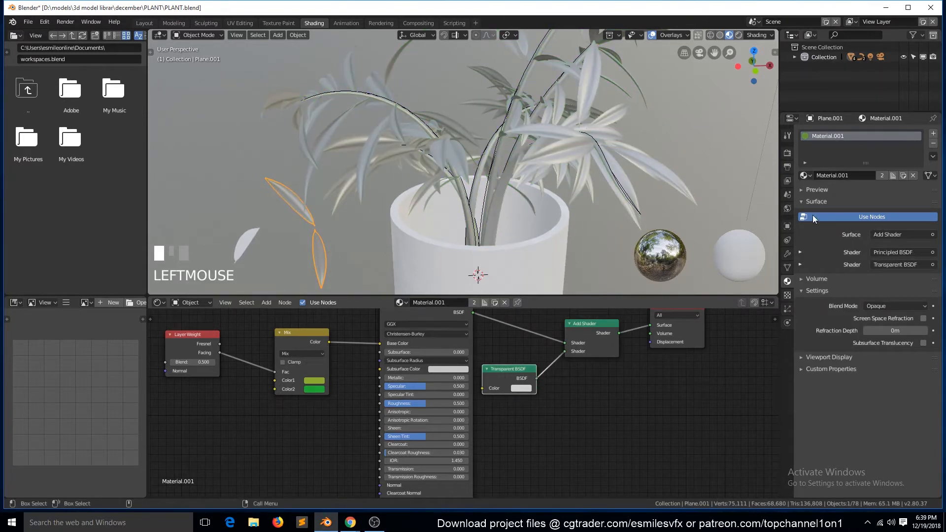
- Replace the Transparent BSDF with a Translucent BSDF in the Add Shader and save the file
click(894, 265)
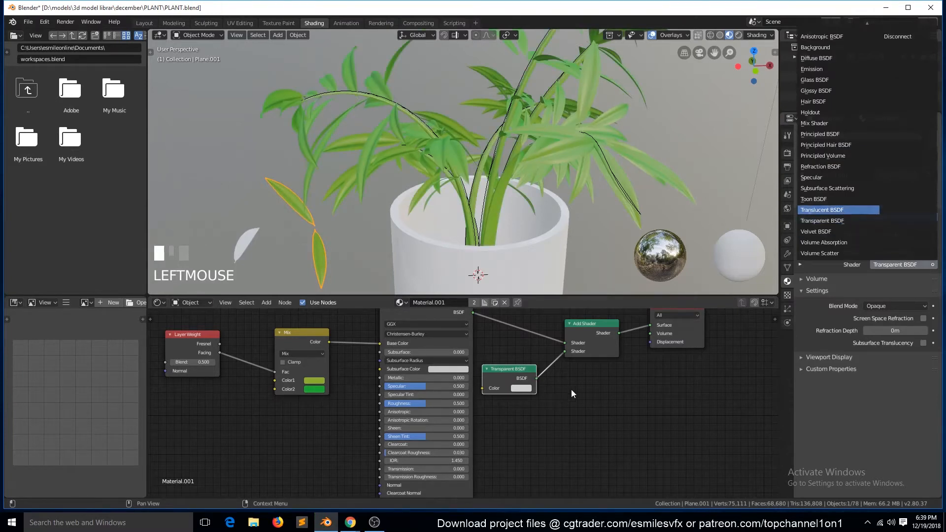
click(822, 210)
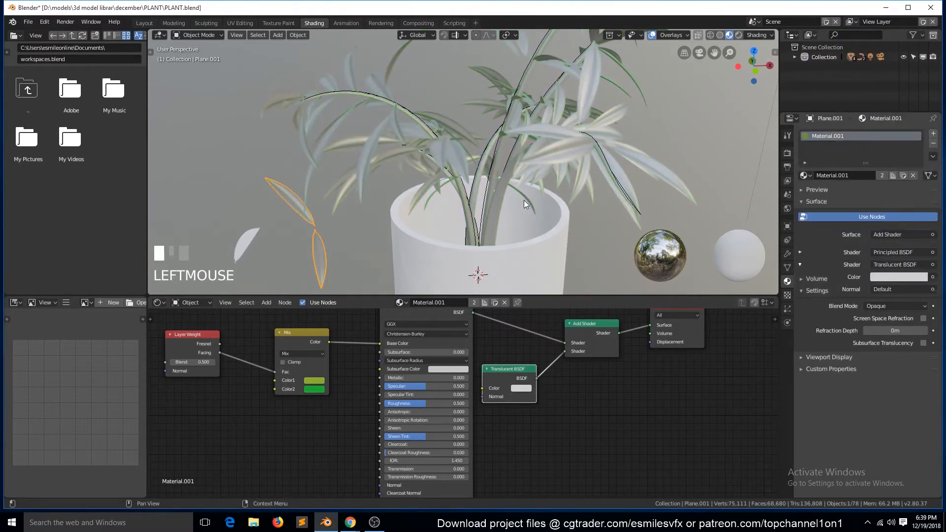
key(ctrl+s)
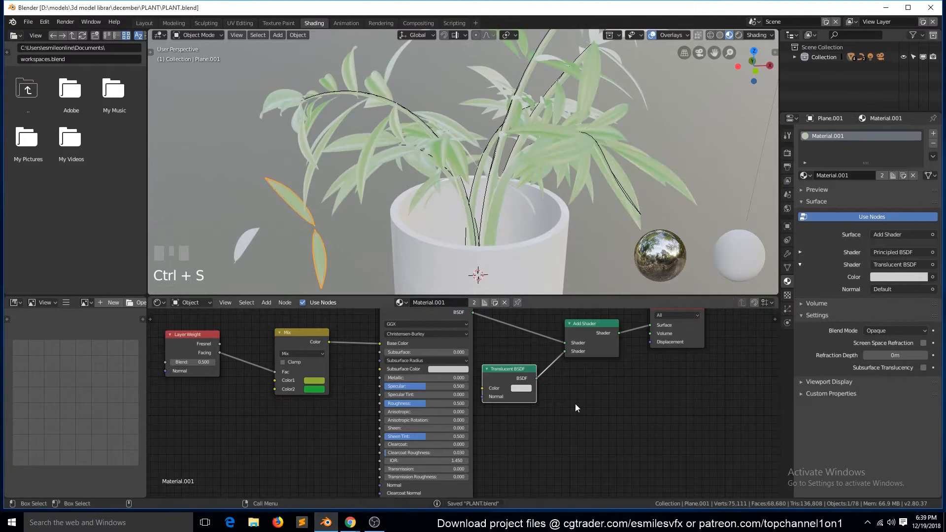
- Connect the Mix node's output to the Translucent BSDF's color, save the file, and clear the selection
drag(513, 347, 485, 387)
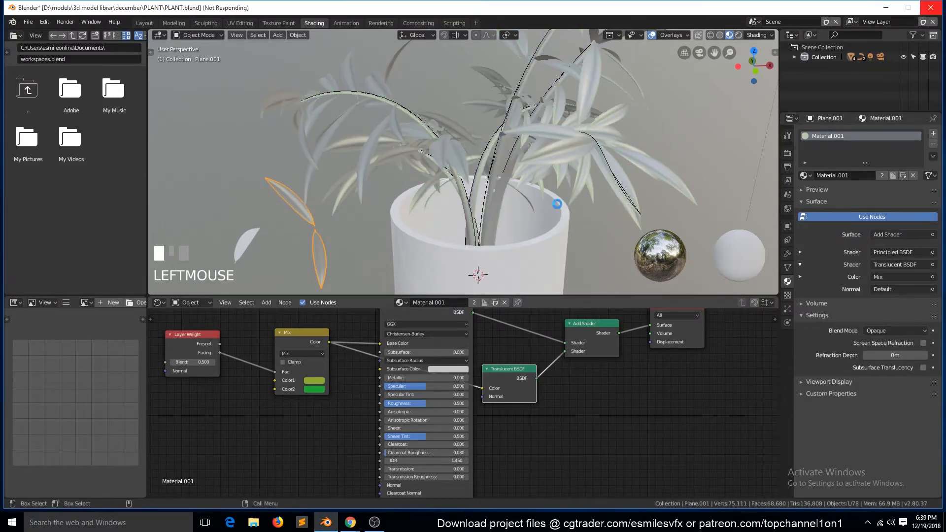
scroll(564, 238, down, 3)
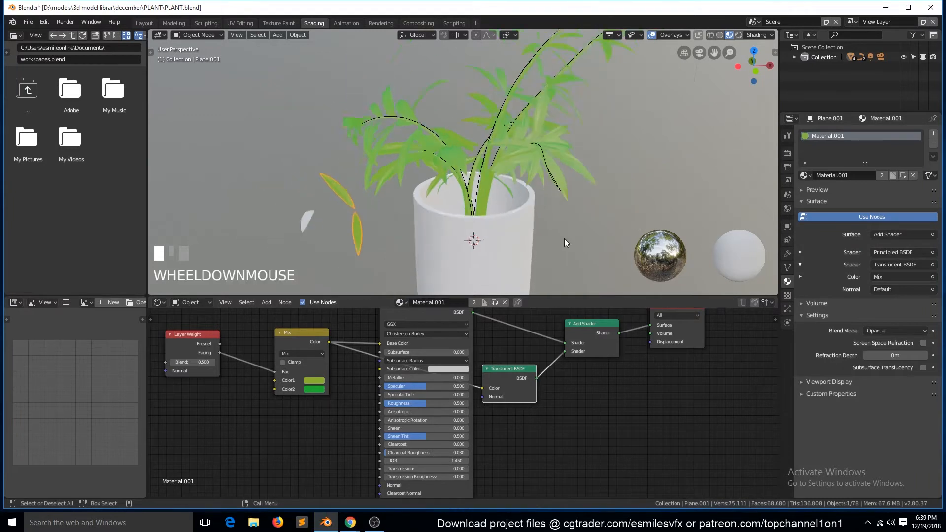
key(grave)
key(ctrl+s)
key(a)
key(a)
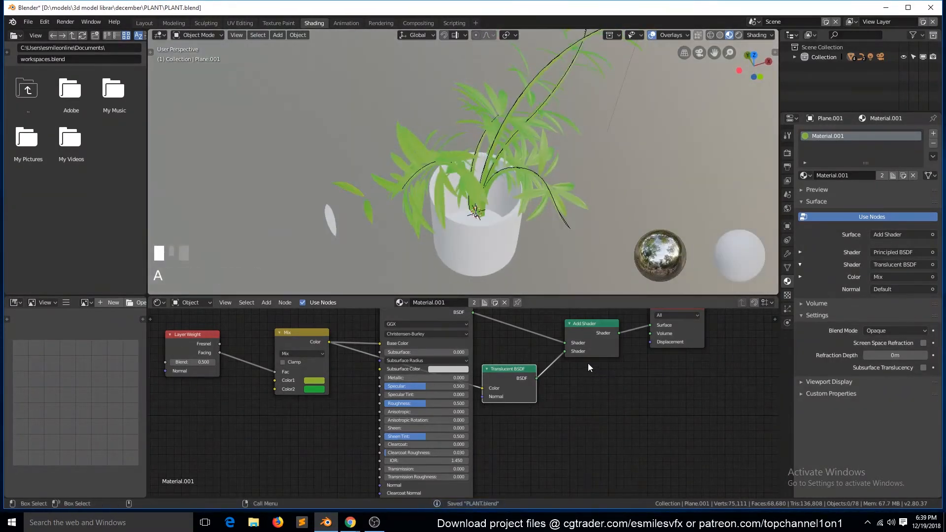
- Reconnect the Principled BSDF directly to the Material Output and delete the Add Shader and Translucent BSDF nodes
scroll(588, 363, down, 3)
drag(471, 332, 615, 342)
click(569, 340)
key(Delete)
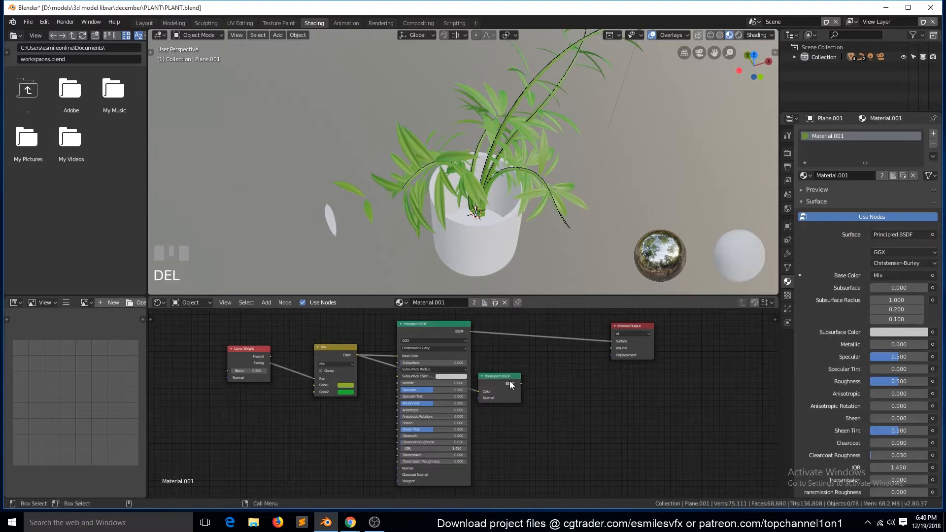
click(506, 382)
key(Delete)
- Connect the Mix node's output to the Principled BSDF's Subsurface Color and set Subsurface to 0.257
scroll(405, 358, up, 2)
drag(307, 332, 365, 364)
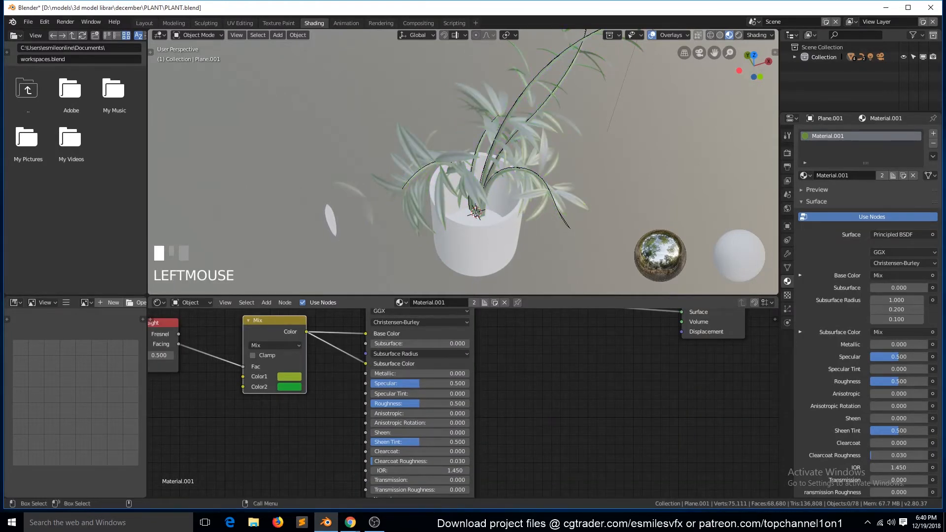
drag(418, 343, 416, 348)
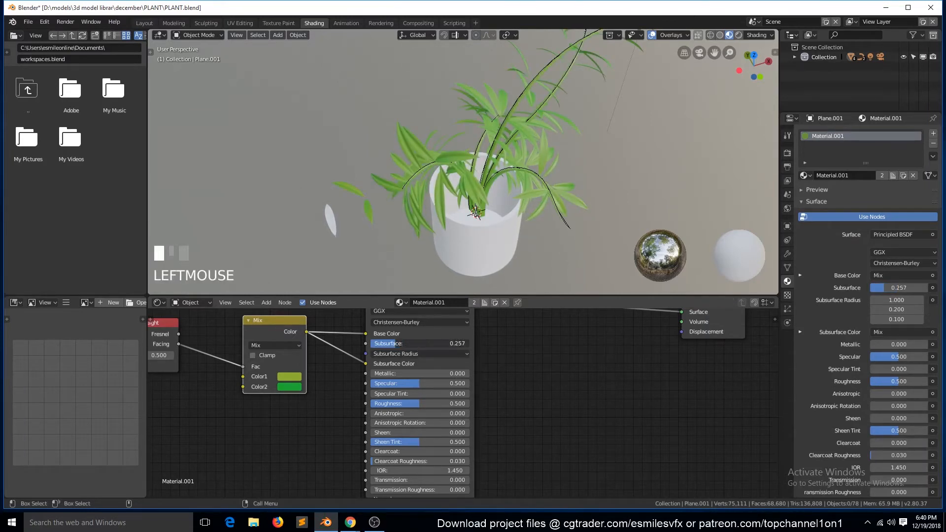
- Enable Ambient Occlusion, Subsurface Scattering and Screen Space Reflections for Eevee, clear the selection, and save the file
click(787, 153)
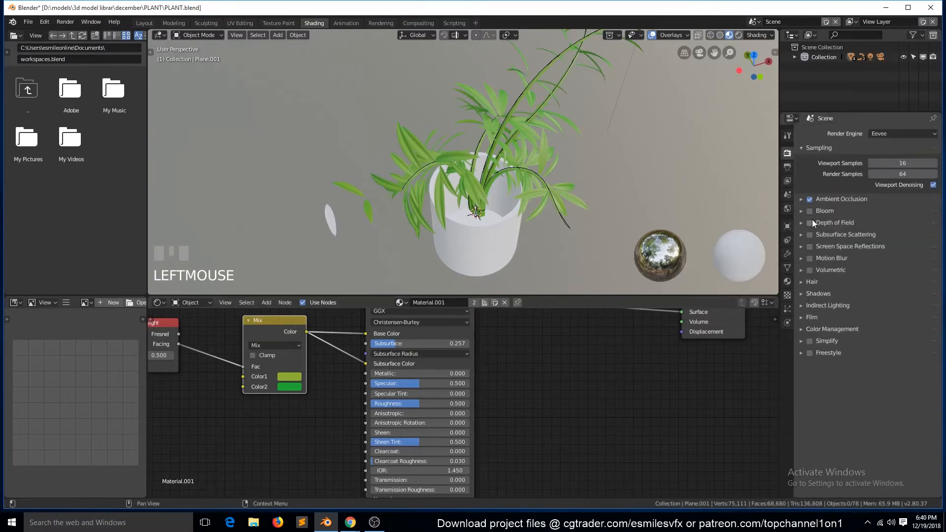
click(810, 234)
click(810, 246)
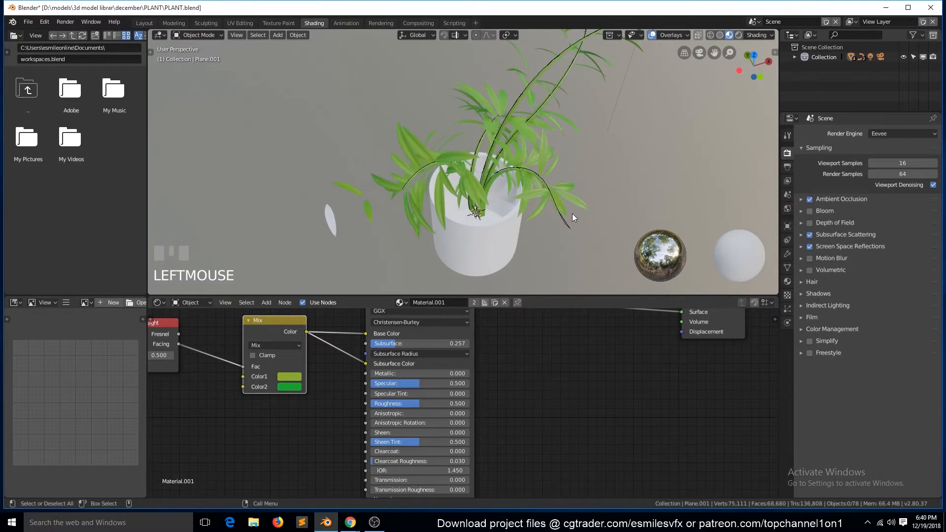
click(586, 137)
key(a)
key(ctrl+s)
- Examine the leaves' shading up close from different angles and clear the selection
key(grave)
middle_drag(588, 173, 598, 190)
scroll(593, 182, up, 3)
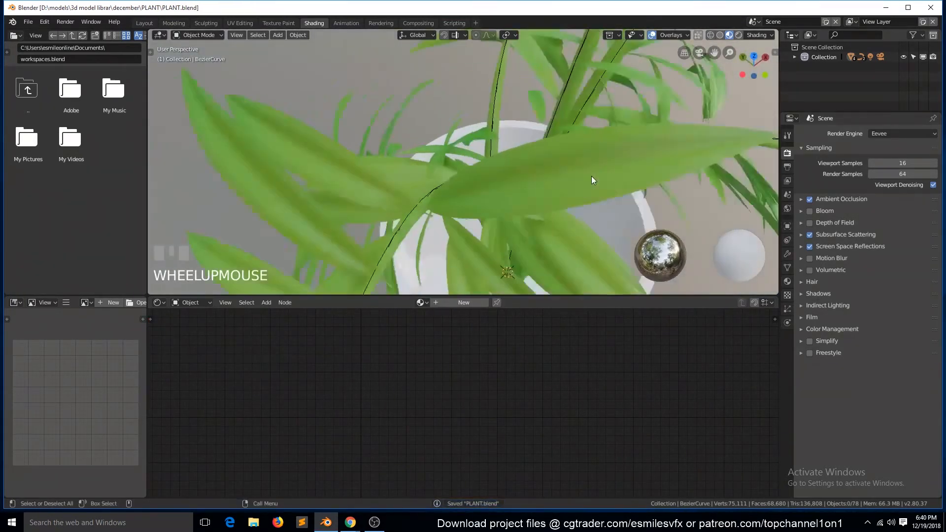
scroll(590, 184, down, 2)
scroll(586, 193, up, 3)
click(486, 275)
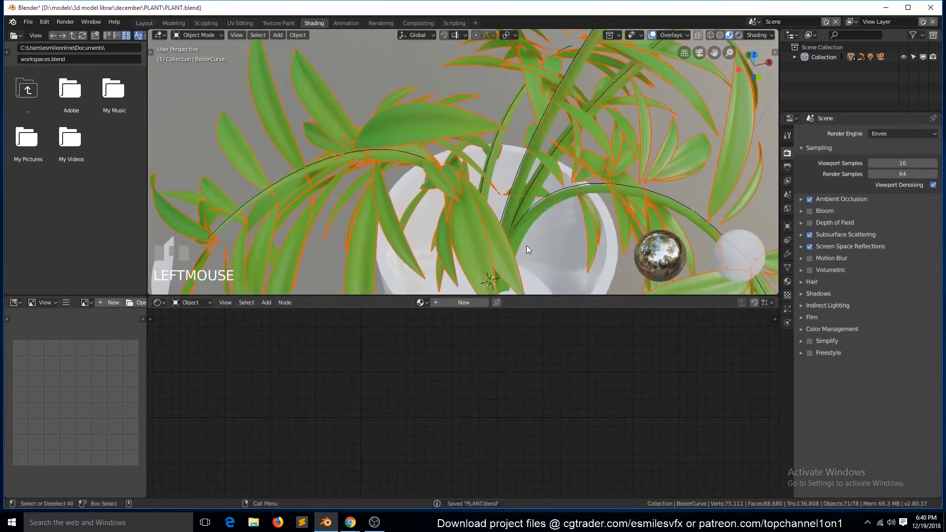
scroll(527, 246, down, 4)
key(a)
- Select the loose leaf pair beside the pot and add a Musgrave Texture node before the Layer Weight node in its material
click(311, 230)
scroll(396, 206, down, 5)
scroll(397, 210, up, 2)
click(382, 204)
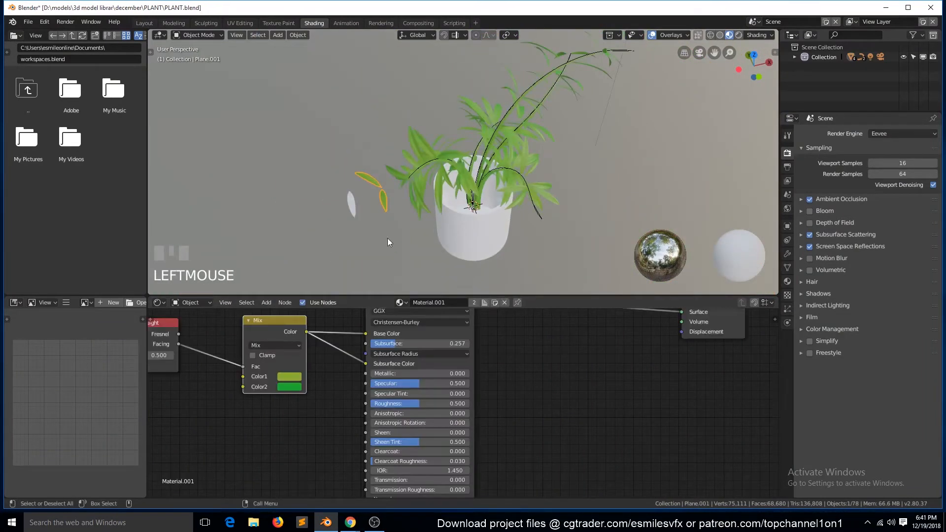
key(shift+a)
mouse_move(192, 355)
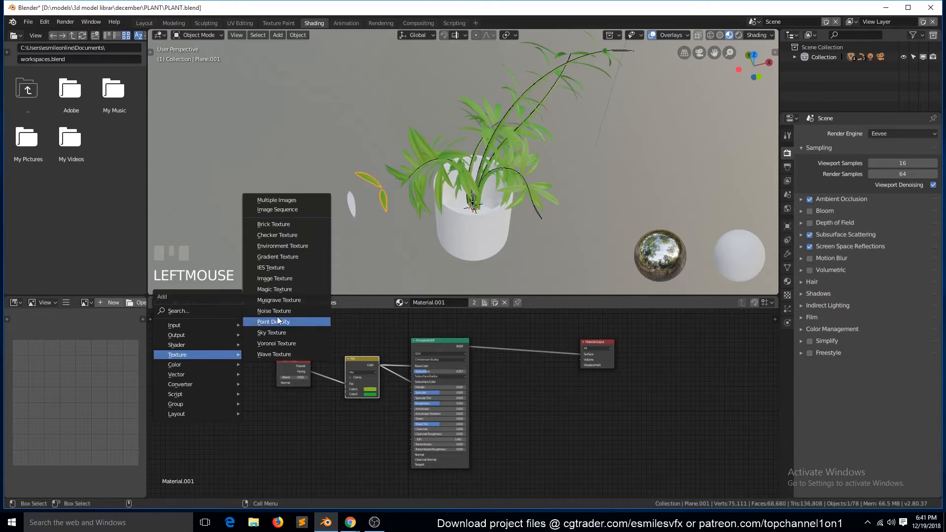
click(286, 301)
click(208, 357)
middle_drag(214, 376, 457, 401)
scroll(460, 407, up, 12)
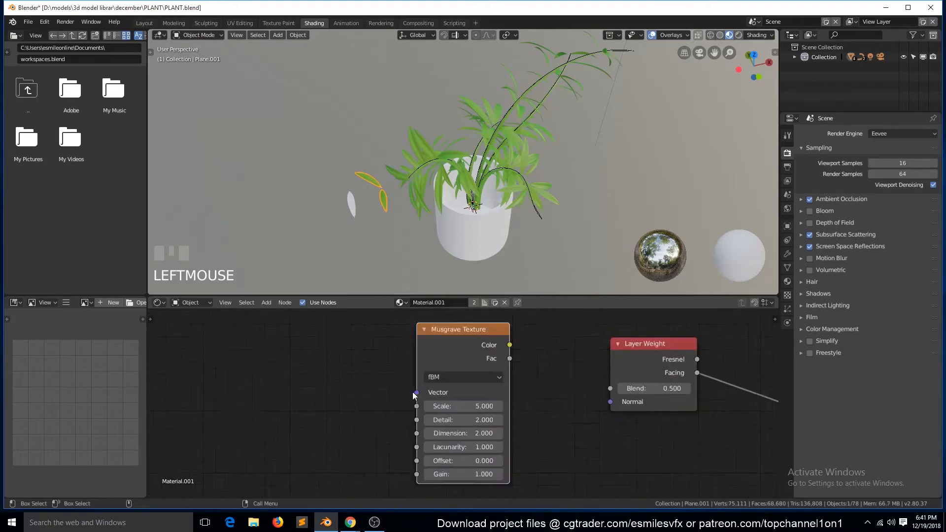
- Select the scene light, move it above and to the side of the plant in front view, and make it a Sun
key(KP_Decimal)
key(grave)
scroll(545, 101, down, 6)
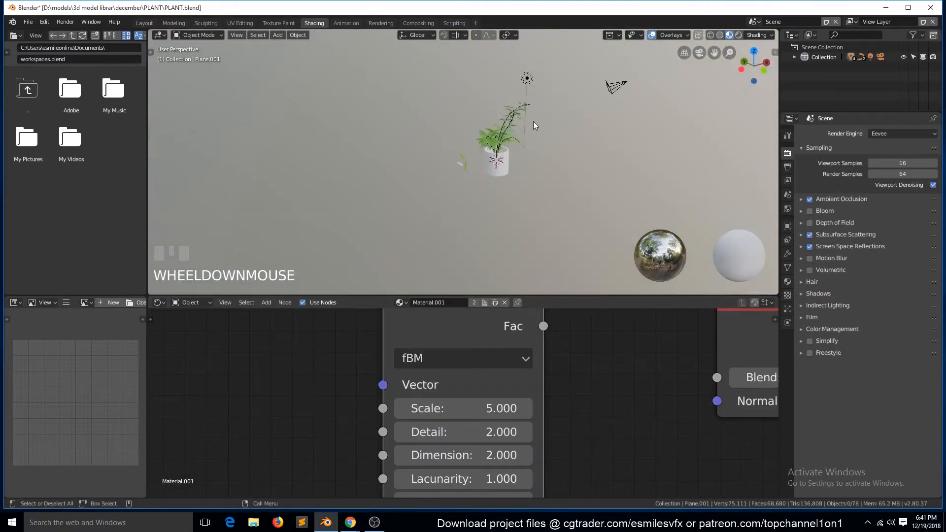
click(525, 92)
key(KP_1)
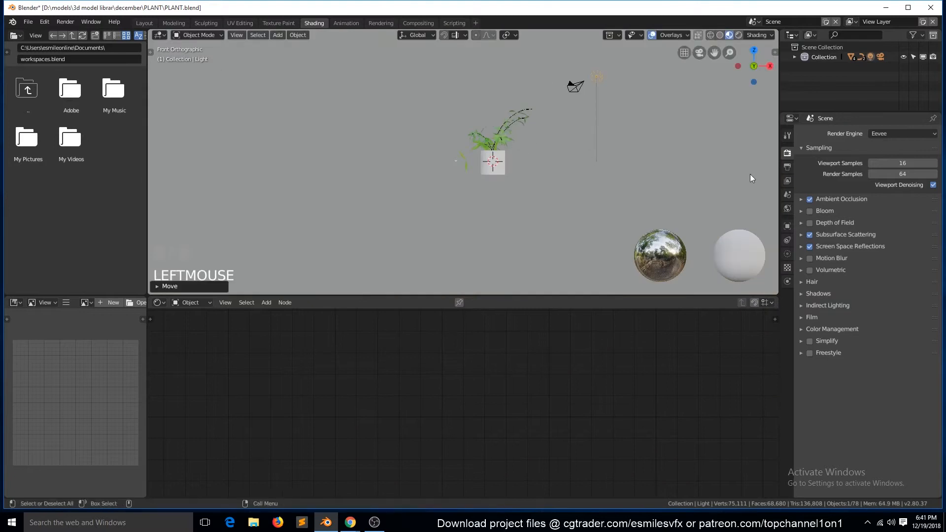
click(787, 252)
click(848, 174)
- Rotate the sun light to aim down across the plant and reposition it in top view
key(r)
click(565, 142)
key(KP_7)
key(g)
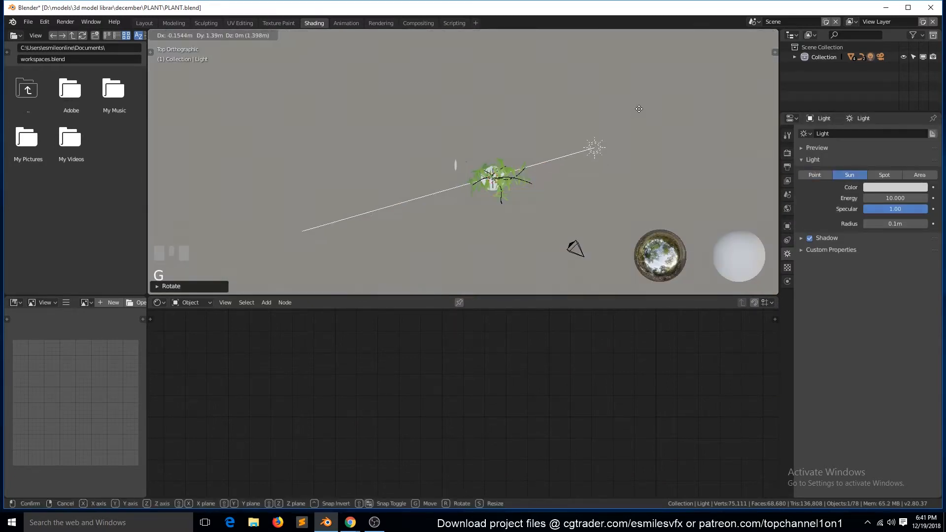
click(624, 128)
click(768, 36)
key(grave)
scroll(517, 149, up, 7)
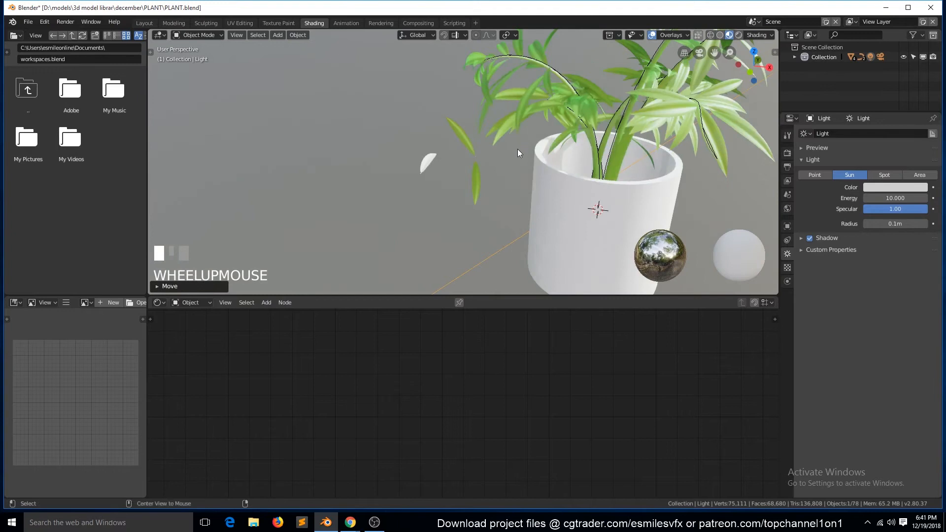
- Reselect the loose leaf pair and delete the Musgrave Texture node from its material
key(grave)
click(466, 147)
scroll(468, 150, up, 3)
key(grave)
key(a)
scroll(454, 371, down, 2)
click(462, 369)
click(462, 370)
key(Delete)
key(shift+a)
mouse_move(340, 341)
click(388, 290)
click(424, 349)
key(Delete)
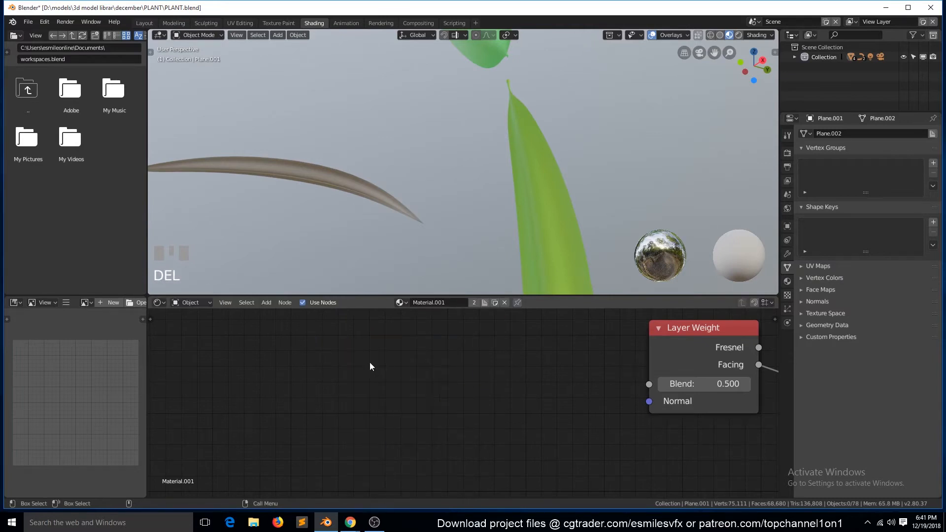
- Add a Voronoi Texture node to the leaf material and preview its color output on the leaves
key(shift+a)
mouse_move(369, 362)
click(422, 351)
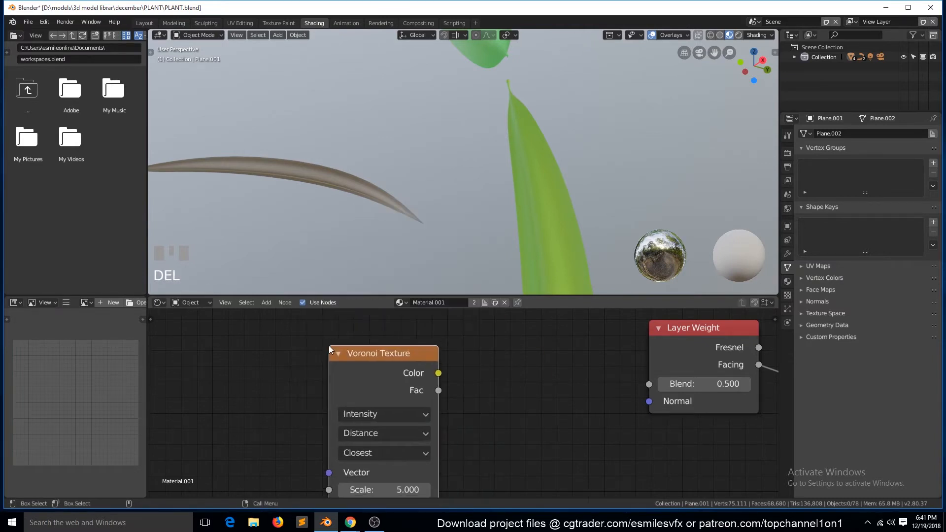
ctrl+shift+click(369, 378)
middle_drag(463, 211, 333, 167)
scroll(479, 221, up, 1)
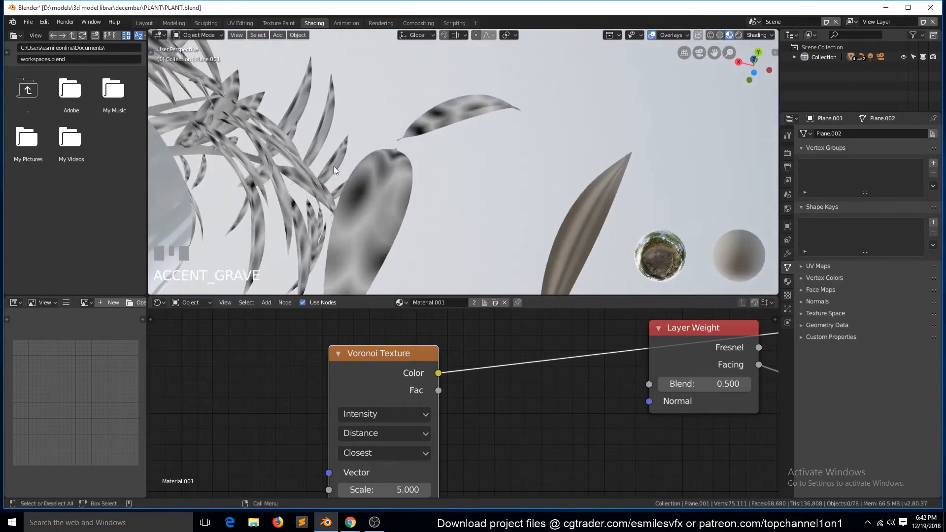
- Isolate the loose leaf pair in local view and save the file
key(KP_Divide)
scroll(415, 197, up, 2)
middle_drag(416, 197, 448, 260)
scroll(448, 260, down, 2)
key(ctrl+s)
- Try several Voronoi Texture scales, including 30, and set the Scale to 25
drag(382, 381, 360, 356)
text(10)
click(457, 459)
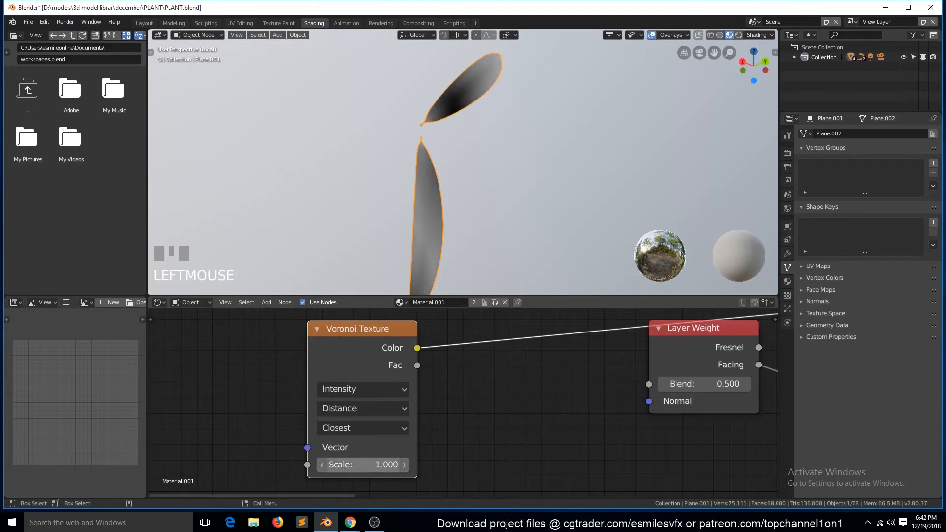
text(30)
click(461, 446)
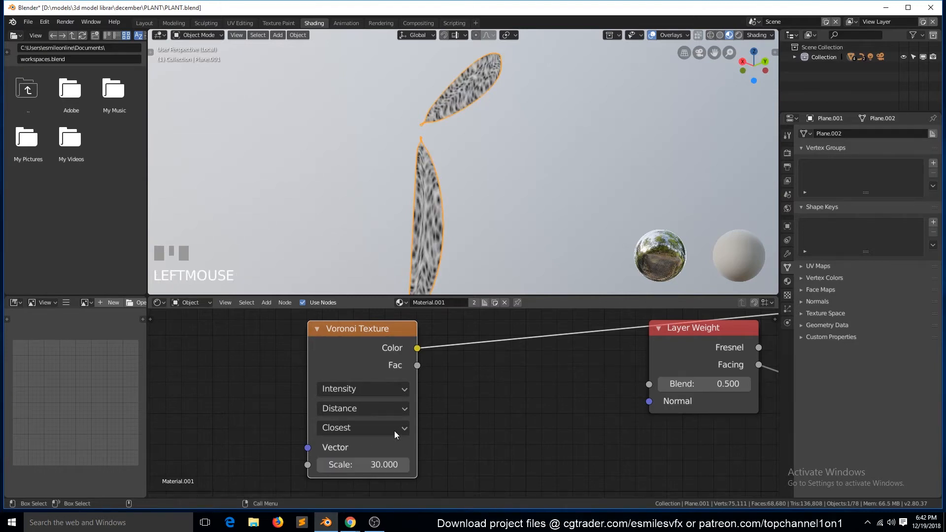
text(5)
click(392, 381)
click(383, 463)
text(25)
click(500, 439)
- Try the Minkowski, Chebychev and Manhattan metrics on the Voronoi Texture and return it to Distance
drag(382, 349, 319, 344)
click(339, 404)
click(327, 334)
click(321, 404)
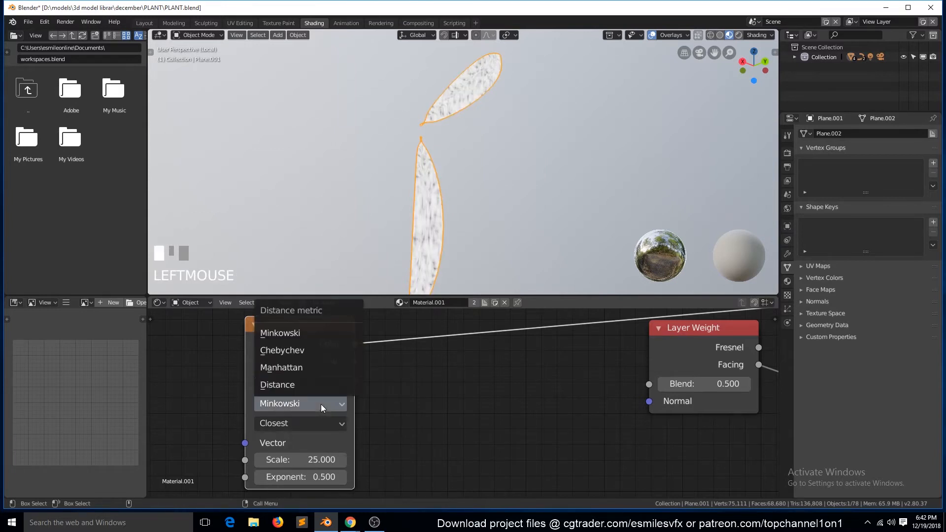
click(309, 351)
scroll(406, 268, up, 3)
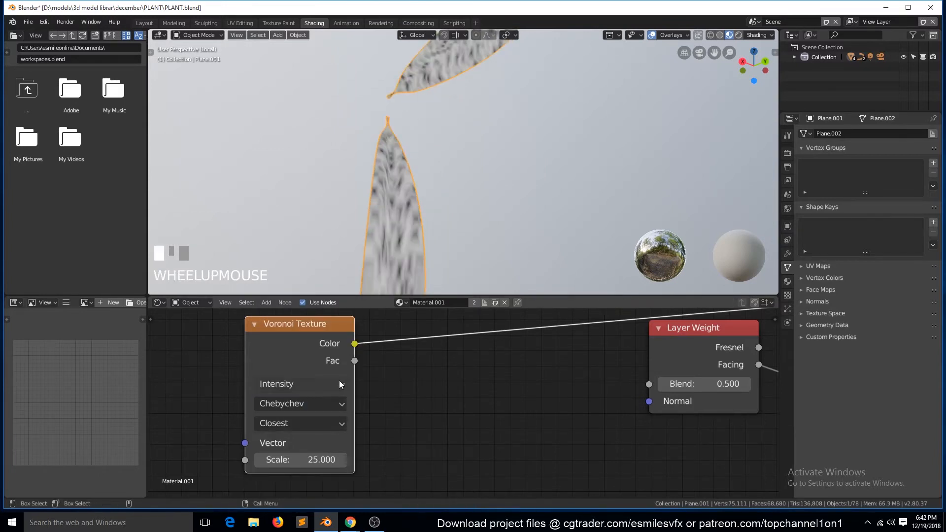
click(335, 403)
click(311, 369)
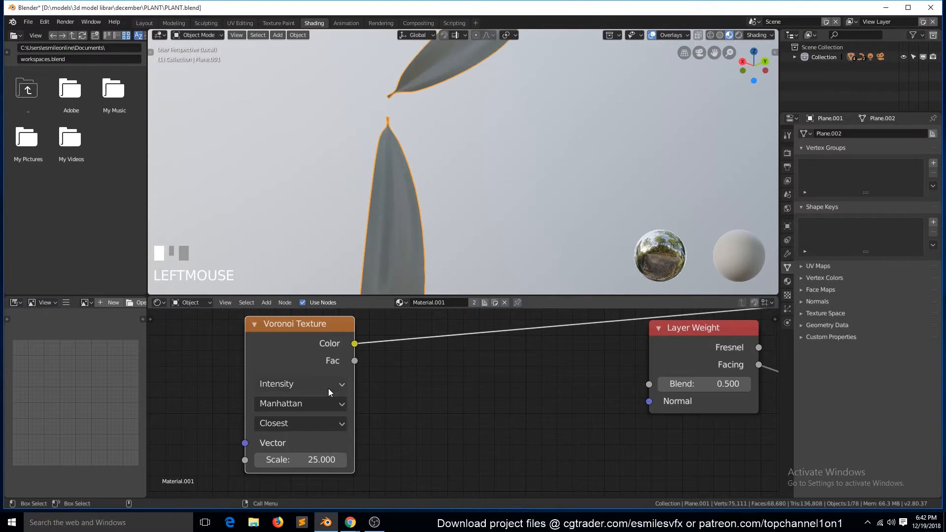
scroll(387, 217, down, 3)
click(315, 404)
click(311, 384)
- Compare the Crackle and 4th Closest feature outputs of the Voronoi Texture and set it to 3rd Closest
click(310, 421)
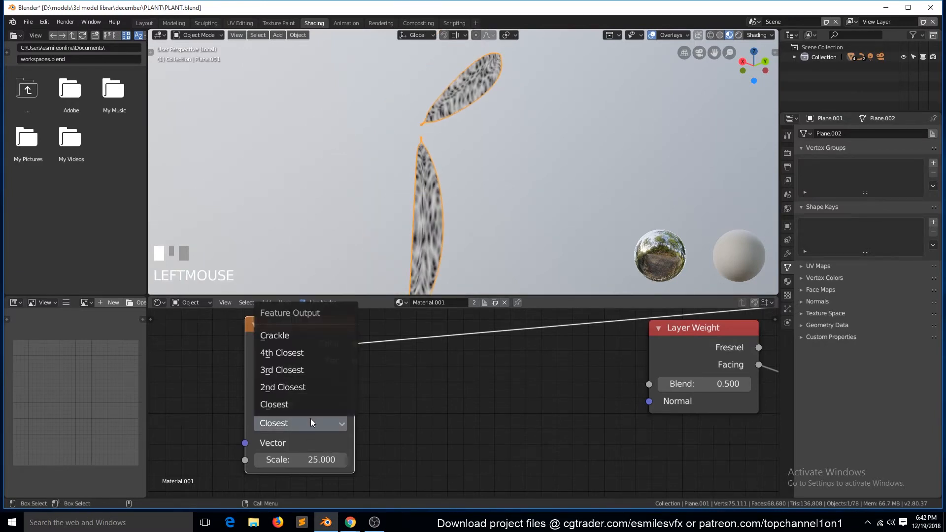
drag(308, 344, 251, 370)
click(265, 449)
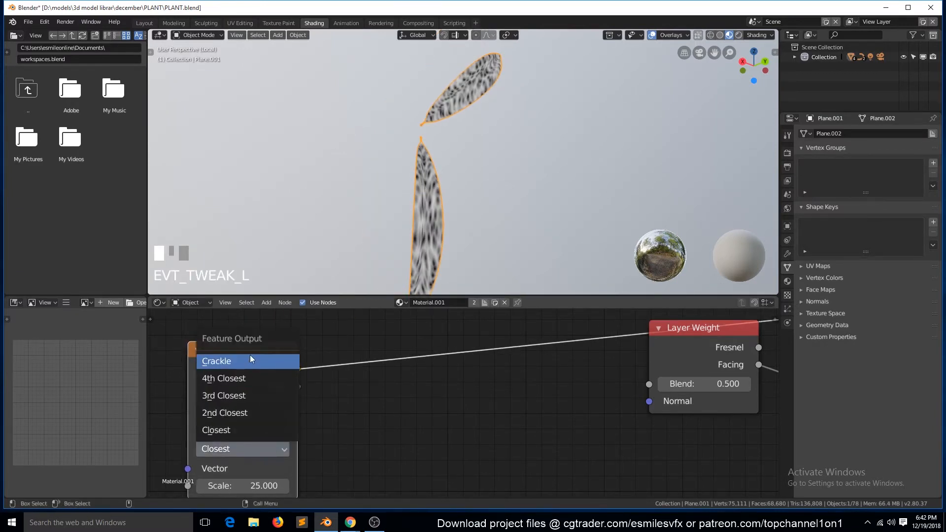
click(251, 356)
key(grave)
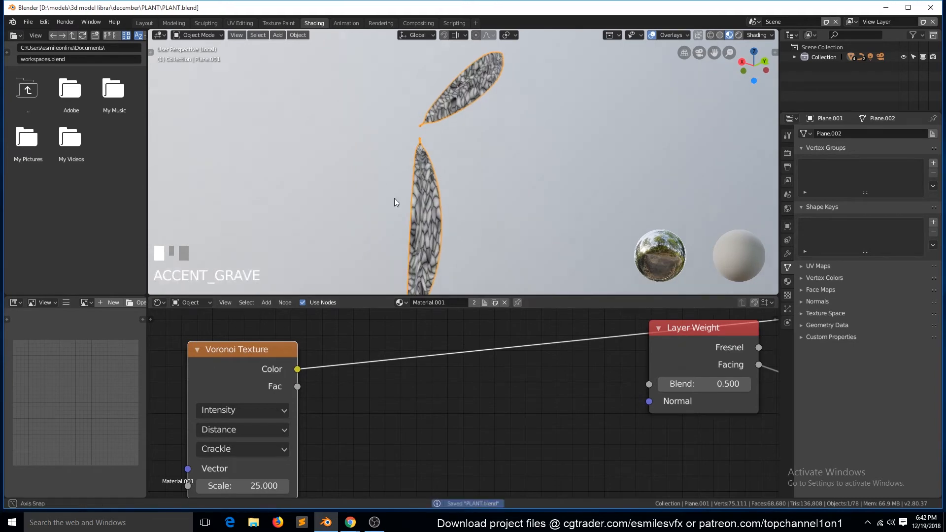
middle_drag(395, 201, 345, 147)
click(261, 448)
click(251, 379)
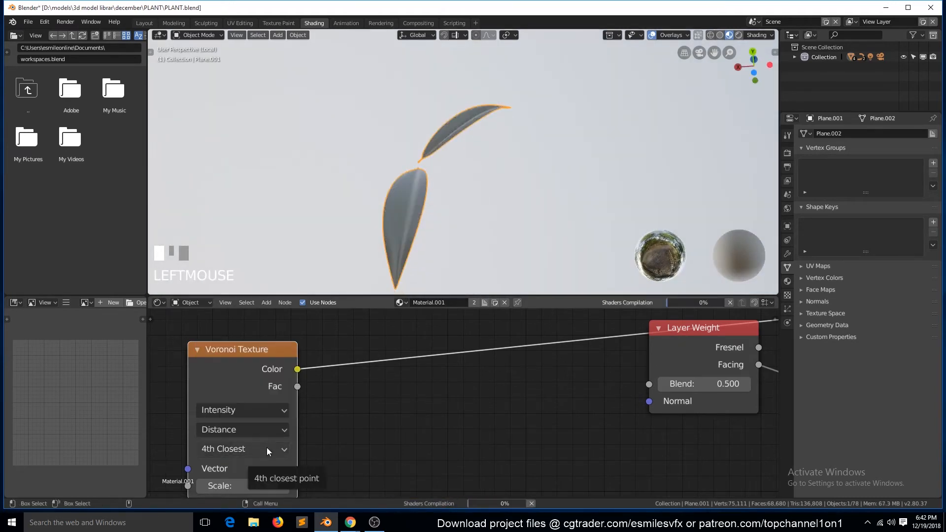
scroll(386, 279, up, 3)
key(grave)
click(244, 449)
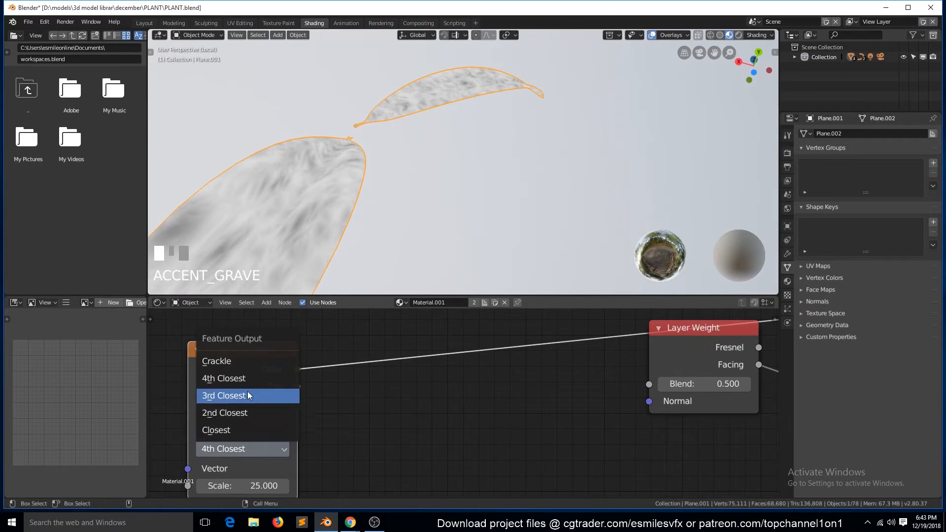
click(247, 391)
- Insert a ColorRamp after the Voronoi Texture, set its black stop to 0.082 and move the light stop slightly inward
key(shift+a)
mouse_move(359, 378)
mouse_move(338, 405)
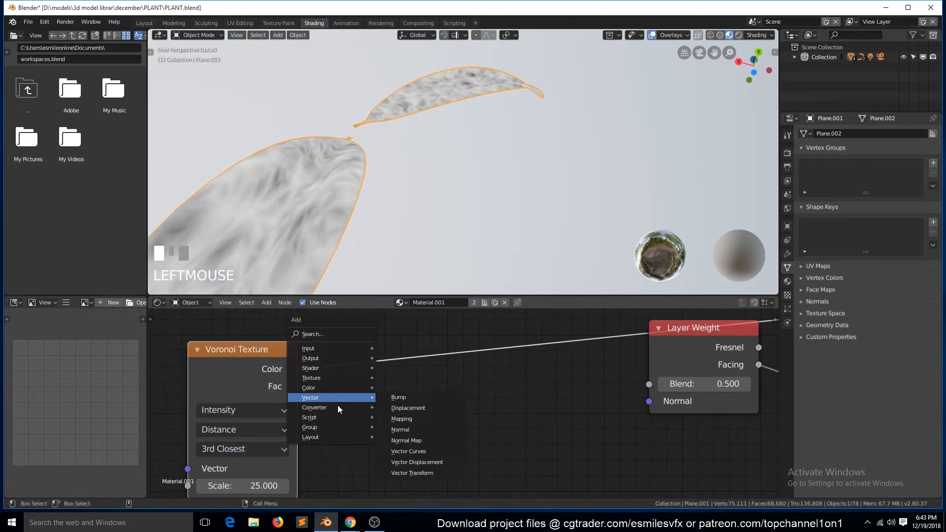
click(399, 358)
click(452, 343)
drag(463, 342, 446, 330)
mouse_move(393, 420)
mouse_down()
mouse_move(438, 418)
mouse_move(411, 420)
mouse_up()
mouse_move(556, 419)
mouse_down()
mouse_move(517, 405)
mouse_move(540, 418)
mouse_up()
mouse_move(408, 419)
mouse_down()
mouse_move(436, 420)
mouse_move(405, 413)
mouse_up()
drag(425, 365, 486, 377)
- Insert a Math node between the Voronoi Texture and the ColorRamp and set its operation to Power
key(shift+a)
mouse_move(325, 397)
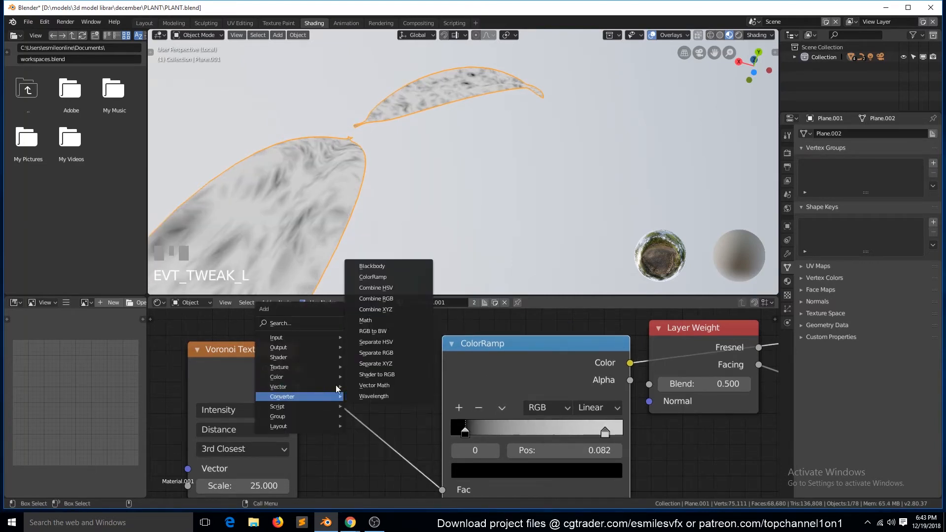
click(365, 321)
click(421, 424)
click(423, 420)
click(387, 323)
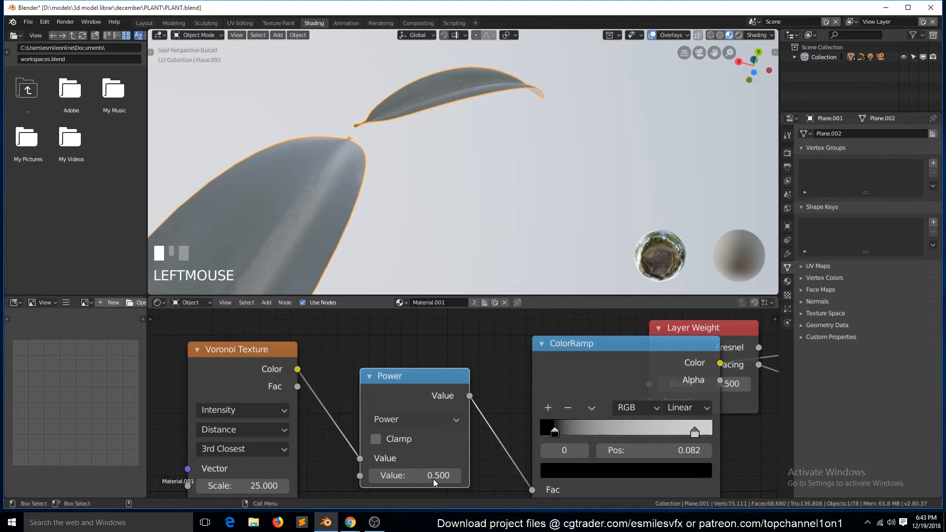
- Set the Power node's value to 2.3, bring in the ColorRamp's light stop and set its black stop to 0.141
drag(557, 371, 525, 371)
drag(419, 475, 473, 475)
mouse_move(524, 430)
mouse_down()
mouse_move(618, 422)
mouse_move(517, 430)
mouse_up()
drag(663, 430, 631, 430)
drag(517, 429, 533, 429)
- Try the Math node as Greater Than with a value of 0.5, switching Clamp on and off
click(444, 419)
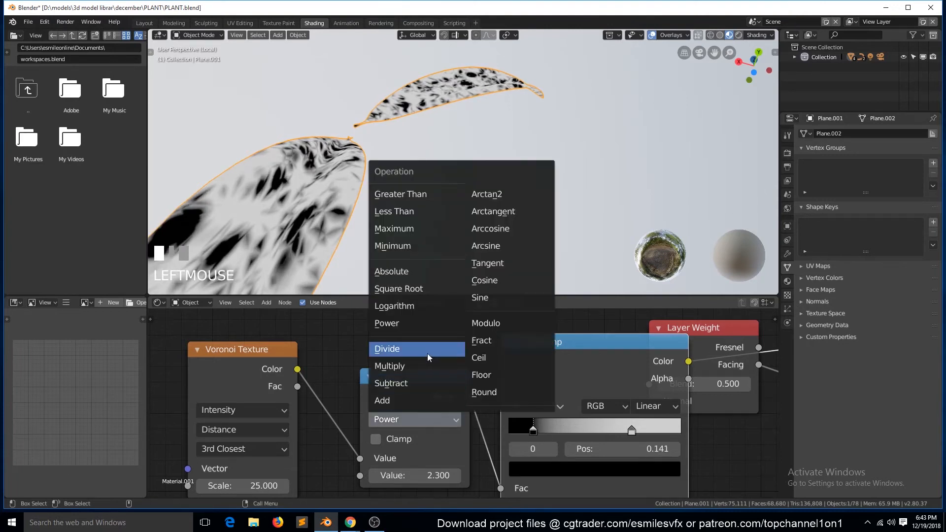
click(399, 194)
scroll(406, 246, up, 1)
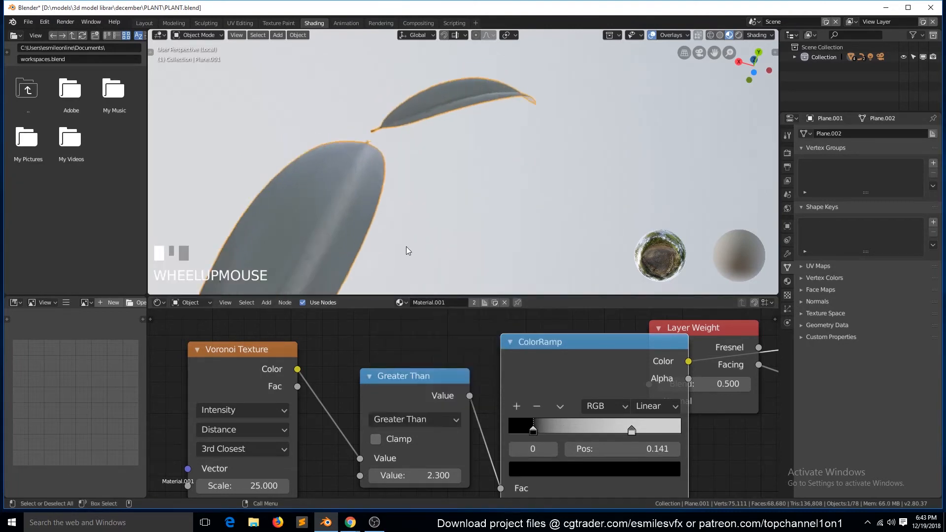
key(grave)
mouse_move(437, 476)
mouse_down()
mouse_move(397, 475)
mouse_move(425, 472)
mouse_up()
click(427, 471)
text(.5)
key(Return)
click(380, 441)
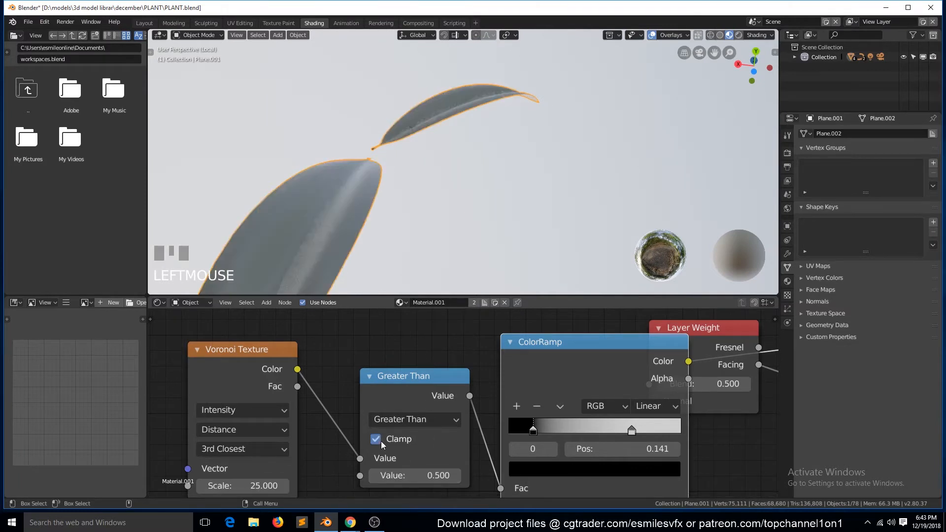
click(380, 440)
- Set the Math node to Multiply with a value of 0.2 and shift the ColorRamp's black stop closer to the start
click(396, 419)
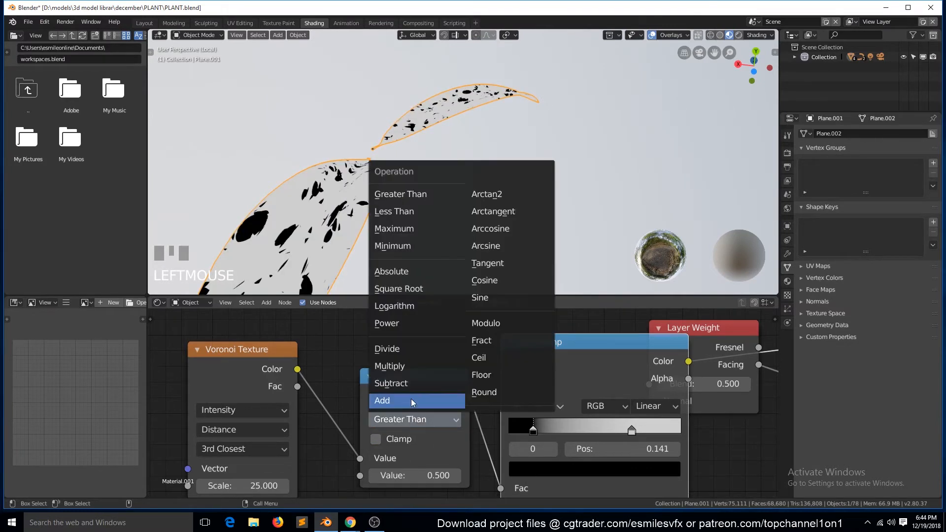
click(422, 369)
drag(533, 430, 519, 415)
mouse_move(414, 475)
mouse_down()
mouse_move(390, 475)
mouse_move(404, 475)
mouse_up()
- Flip the ColorRamp, slide its light stop toward the start and set the black stop to 0.227
click(559, 406)
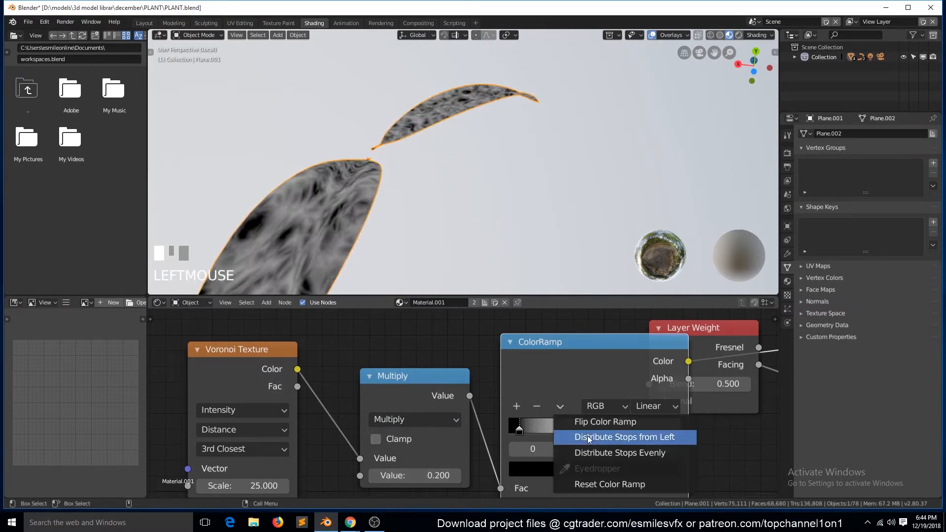
click(606, 422)
click(557, 431)
drag(555, 431, 509, 432)
drag(671, 429, 561, 433)
- Arrange the Voronoi Texture, Multiply, ColorRamp, Layer Weight and Mix nodes in a row without overlaps
scroll(566, 350, down, 1)
drag(417, 389, 383, 373)
drag(306, 363, 269, 360)
drag(376, 368, 354, 367)
drag(507, 345, 462, 344)
drag(644, 351, 613, 411)
scroll(582, 389, down, 4)
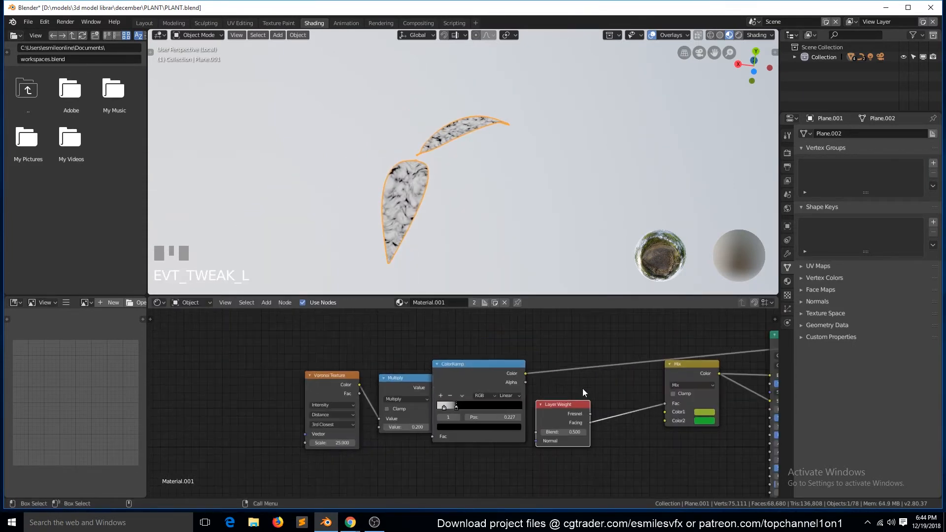
scroll(582, 388, down, 2)
drag(663, 378, 651, 393)
scroll(633, 409, up, 9)
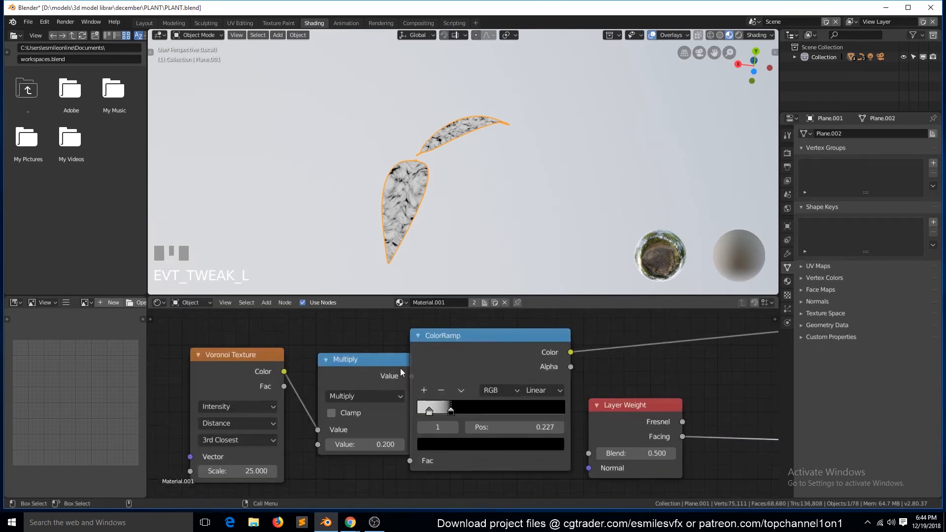
drag(401, 373, 388, 372)
- Flip the ColorRamp back, set its black stop to 0.036 and light stop to 0.364, and save the file
click(461, 390)
click(493, 401)
drag(532, 412, 419, 411)
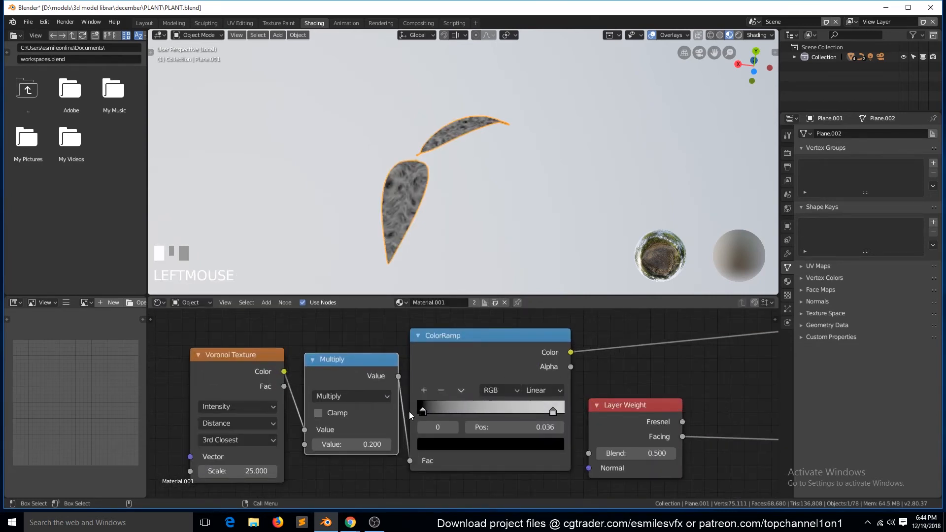
scroll(472, 410, down, 3)
drag(611, 401, 620, 402)
key(ctrl+s)
- Duplicate the Mix node, feed it the green Mix and ColorRamp colors at factor 0.5, and preview it on the leaves
key(shift+d)
click(715, 386)
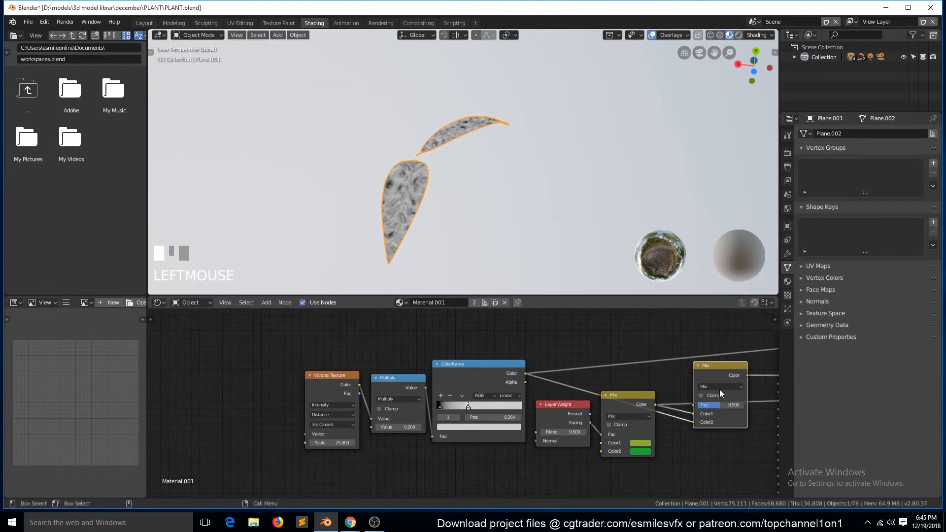
ctrl+shift+click(725, 371)
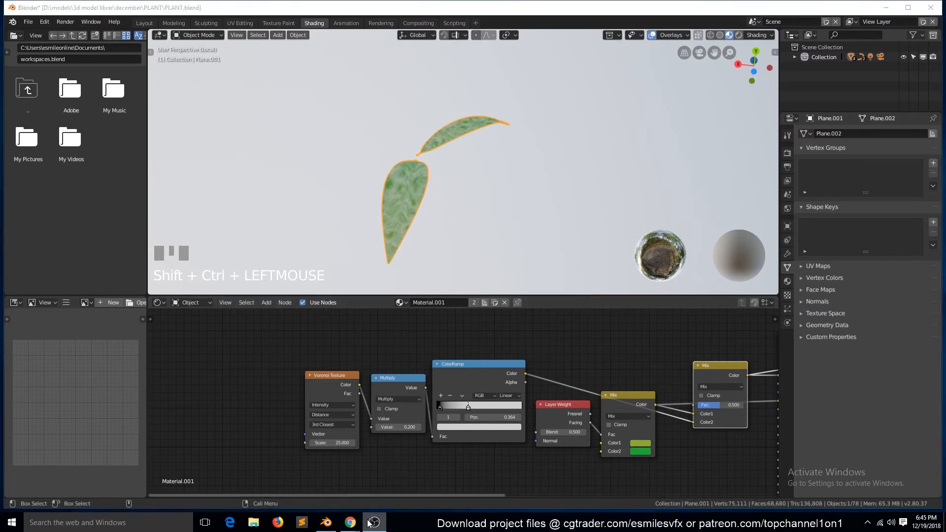
scroll(456, 246, up, 3)
key(grave)
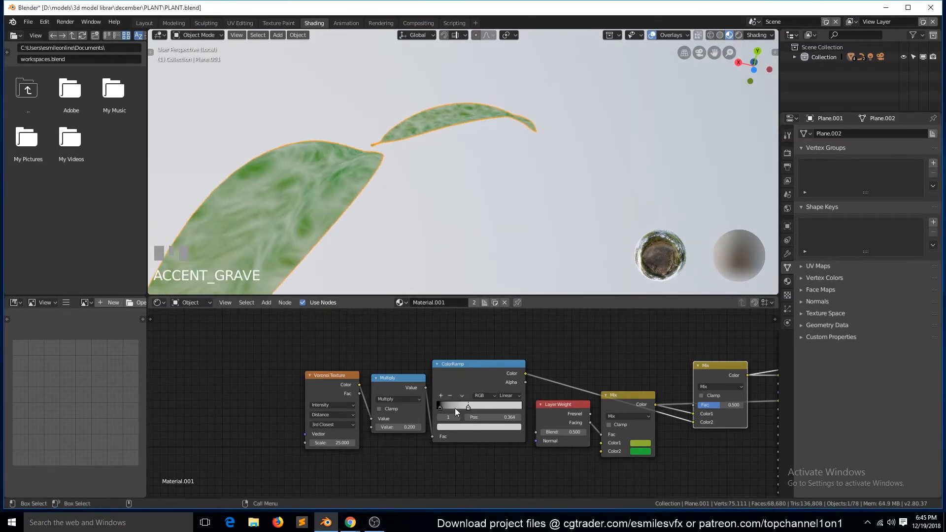
drag(705, 354, 699, 341)
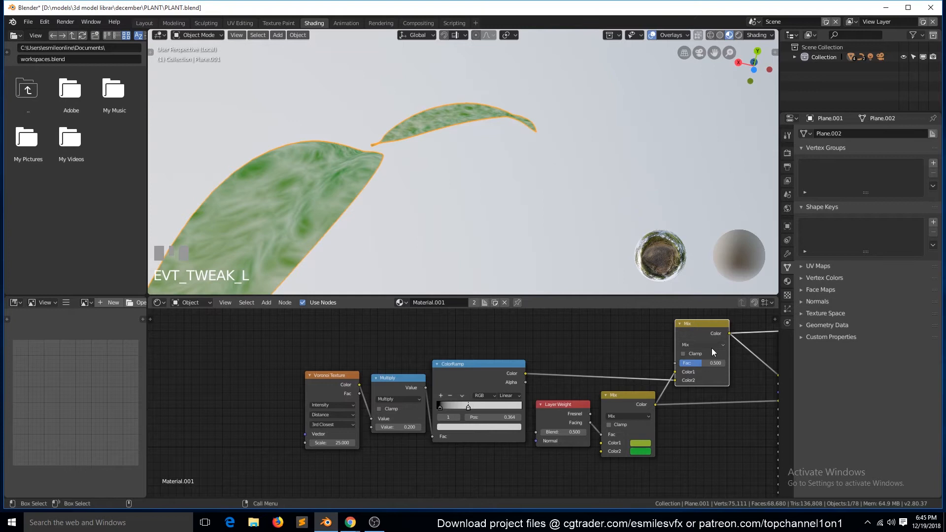
- Set the duplicated Mix node's blend mode to Screen and its factor to 1.000
click(711, 348)
click(717, 274)
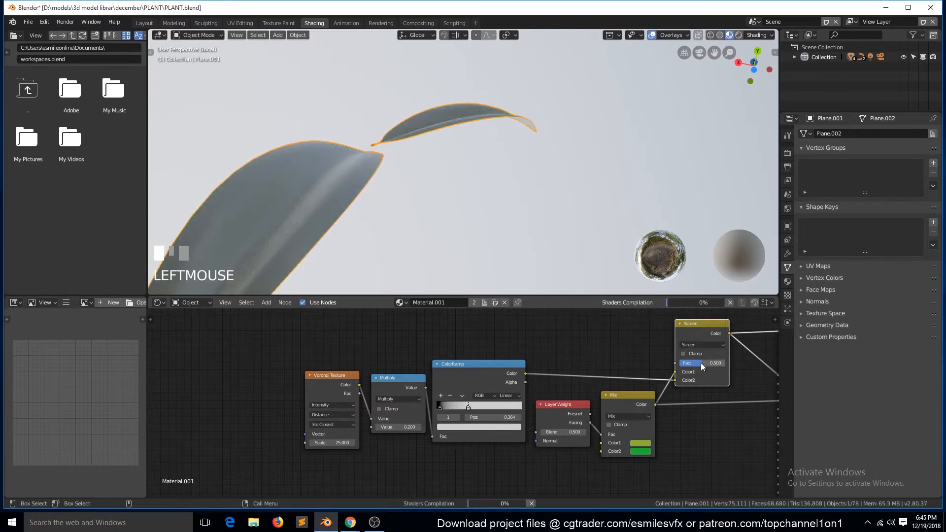
drag(700, 363, 724, 363)
- Color the ColorRamp's light stop bright green (R 0.194, G 1.000, B 0.041) and its black stop dark green (R 0.052, G 0.196, B 0.000176)
scroll(464, 410, up, 1)
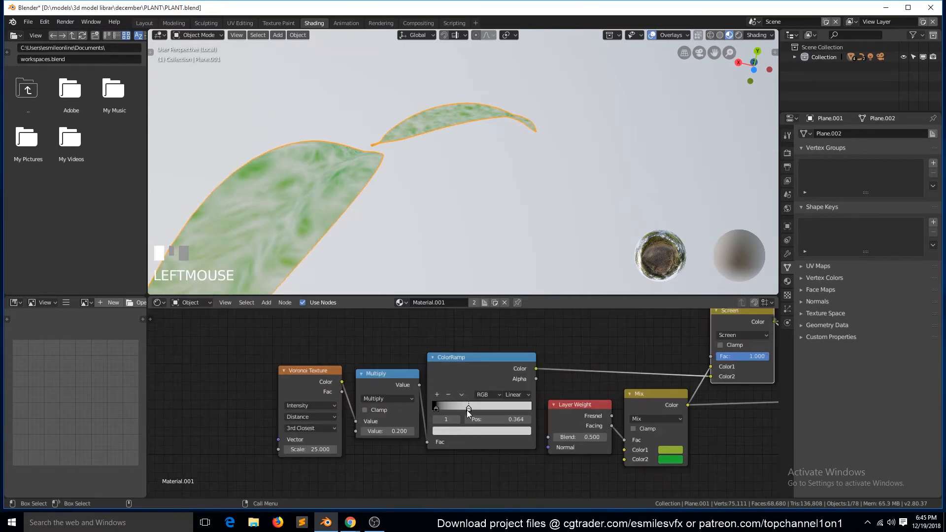
click(468, 430)
click(447, 333)
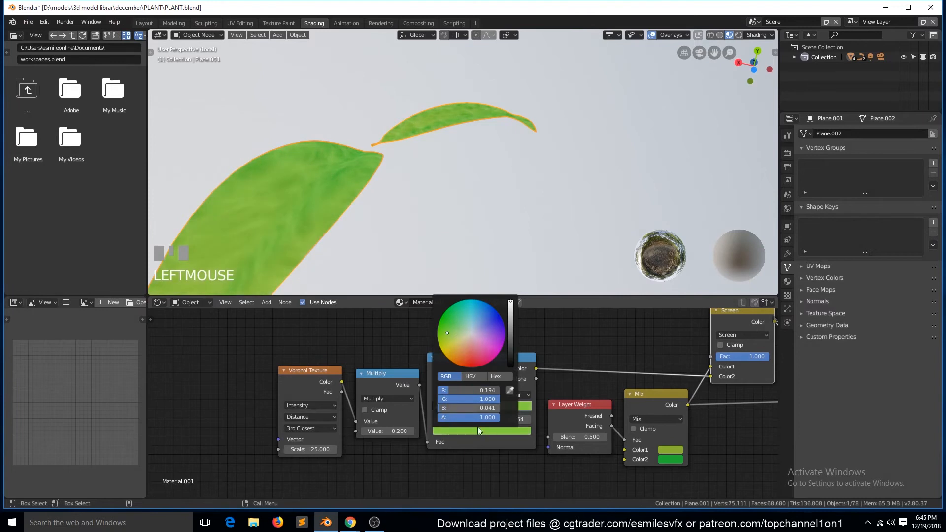
click(434, 409)
click(461, 429)
click(510, 324)
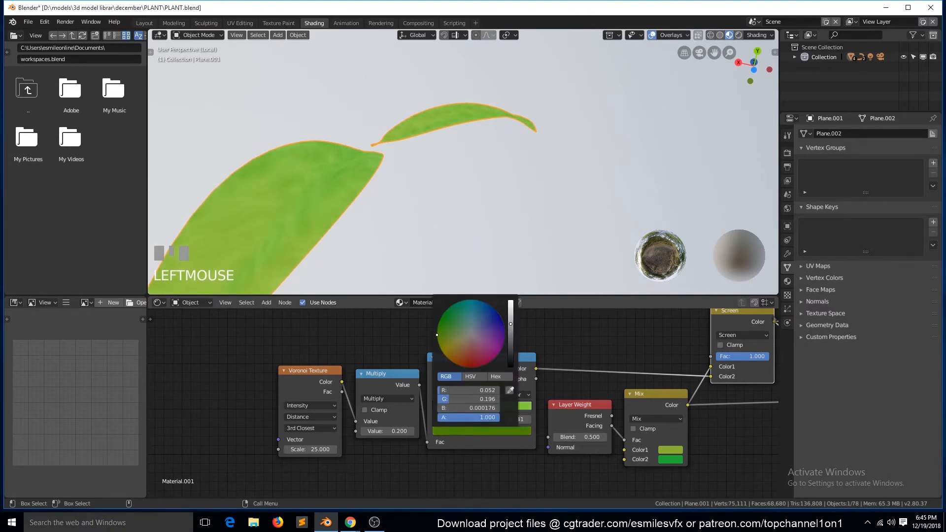
- Save the file, leave local view and inspect the recolored leaves beside the potted plant
key(grave)
scroll(485, 262, down, 3)
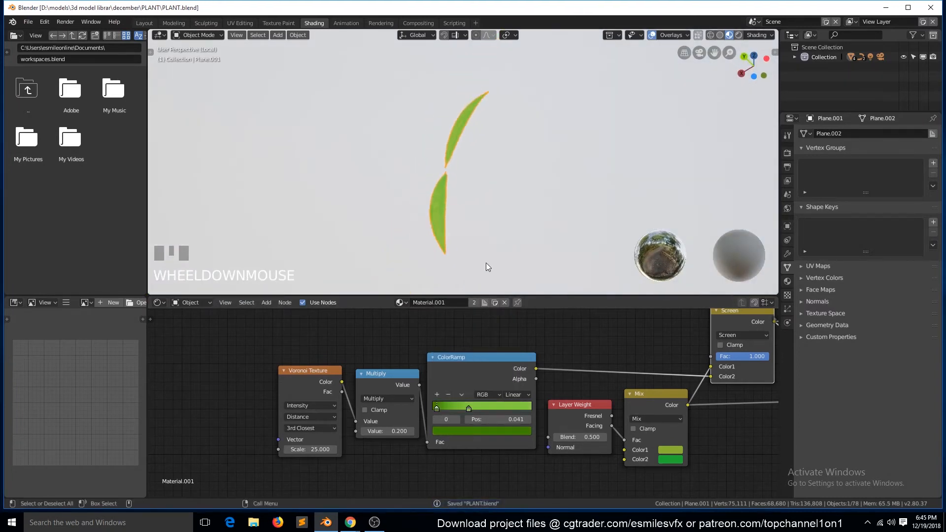
key(KP_Divide)
scroll(467, 253, down, 2)
key(grave)
middle_drag(418, 153, 389, 261)
scroll(444, 271, down, 4)
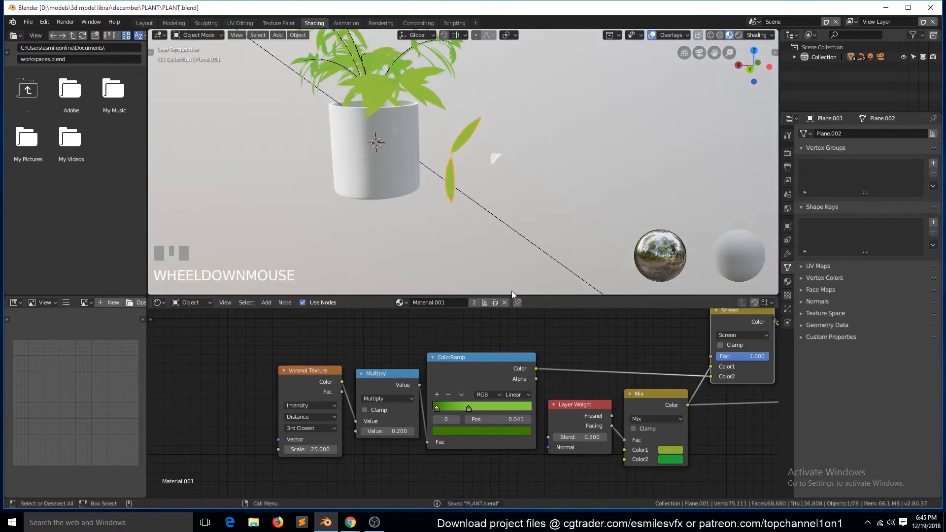
key(a)
scroll(650, 436, down, 5)
scroll(433, 94, up, 7)
key(grave)
- Space out the Voronoi Texture, Multiply and ColorRamp nodes and feed the ColorRamp color into the Principled BSDF's Roughness
drag(358, 390, 293, 377)
drag(413, 384, 366, 369)
drag(470, 375, 465, 345)
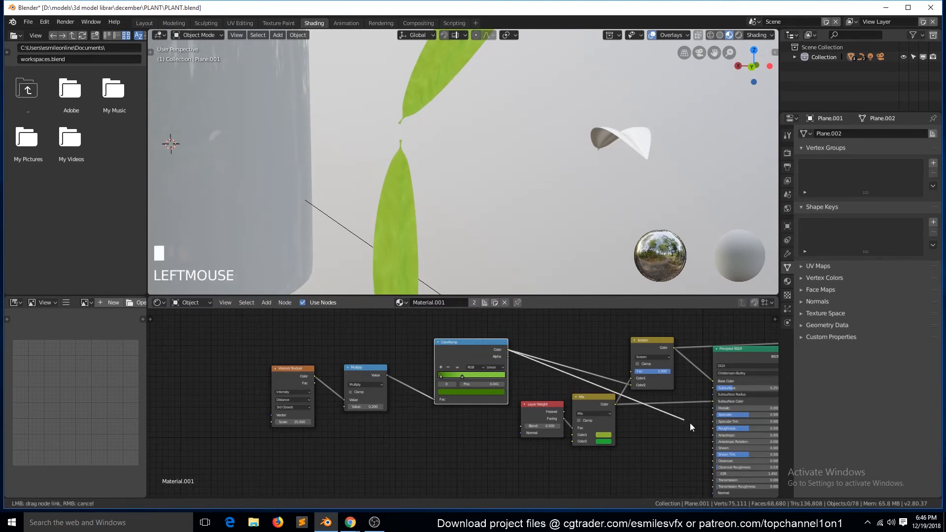
ctrl+shift+click(733, 353)
key(grave)
middle_drag(468, 215, 444, 197)
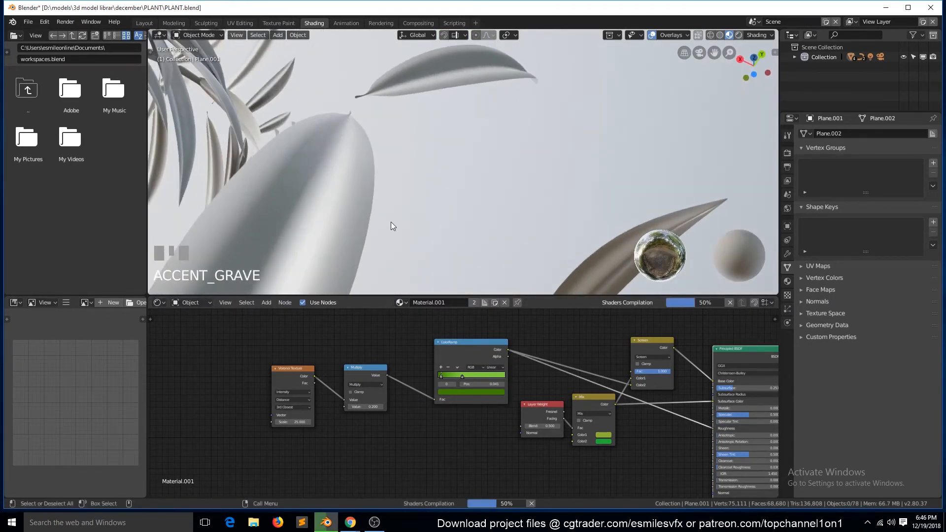
middle_drag(392, 223, 363, 211)
scroll(634, 396, down, 3)
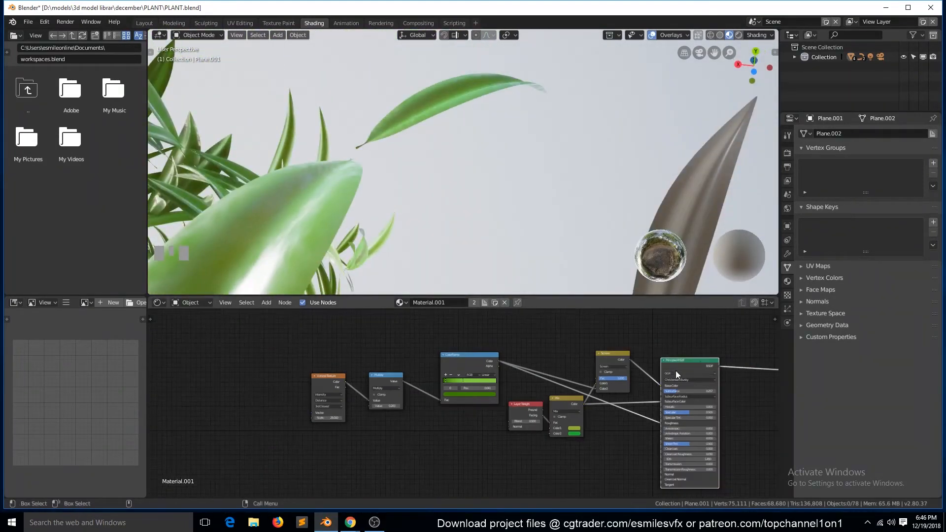
- Connect the ColorRamp color to the Material Output's Displacement and save the file
drag(497, 376, 629, 401)
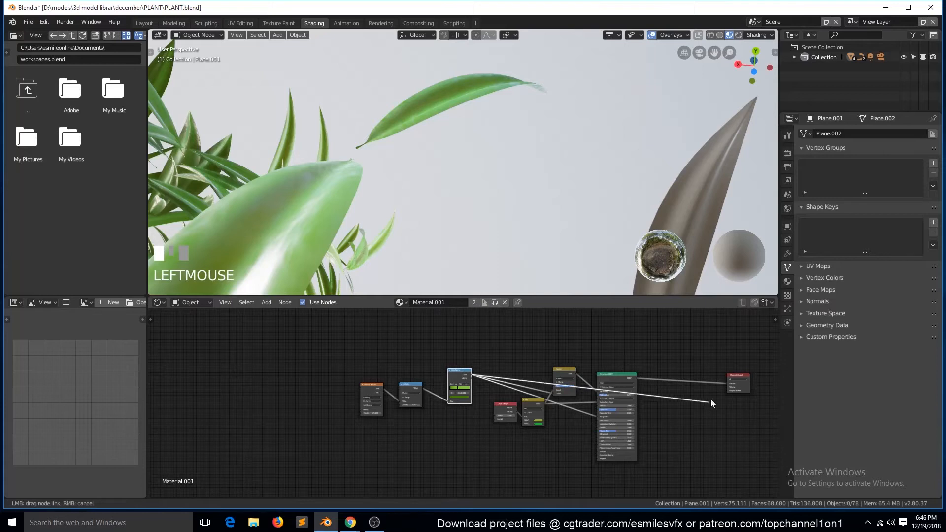
drag(729, 392, 729, 391)
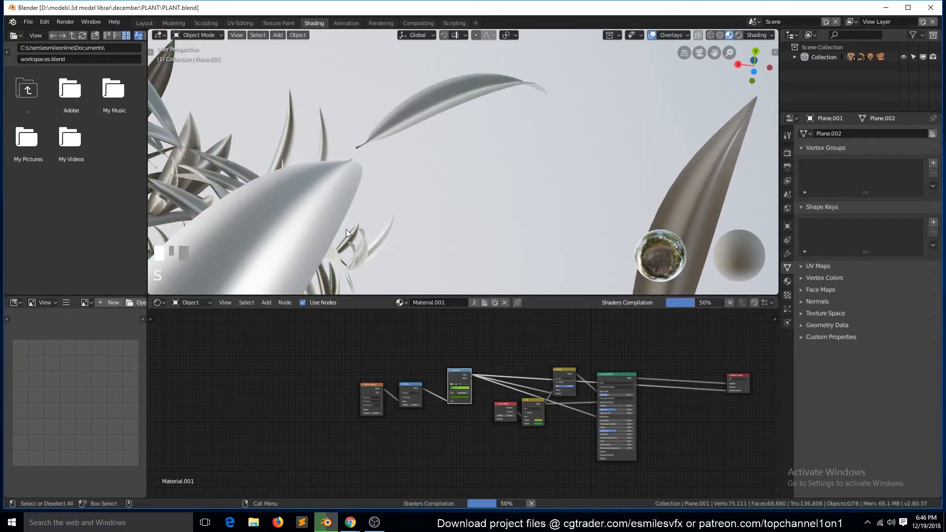
scroll(379, 179, down, 2)
scroll(379, 179, up, 2)
scroll(690, 433, up, 2)
scroll(743, 422, down, 2)
- Insert a Math node into the Displacement link, set it to Multiply and its value to 0.010
click(686, 406)
key(shift+a)
mouse_move(686, 407)
click(739, 330)
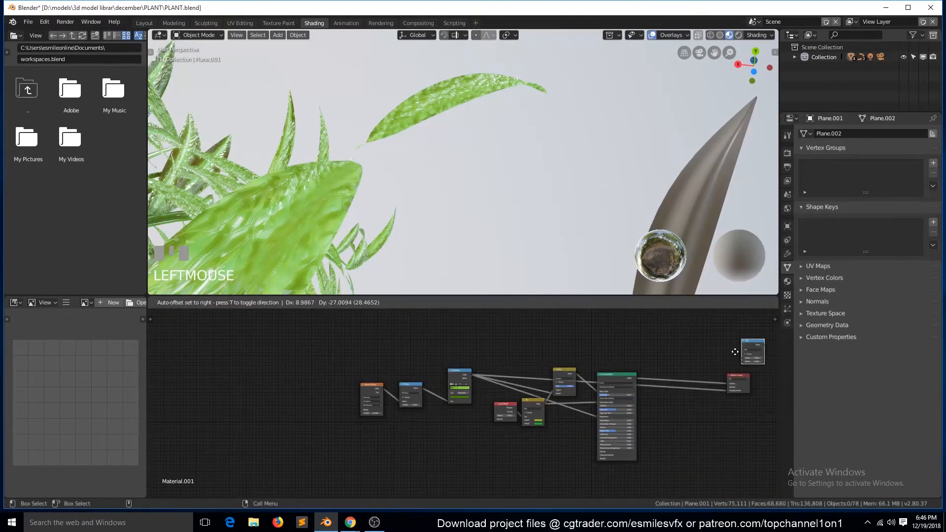
scroll(584, 433, up, 5)
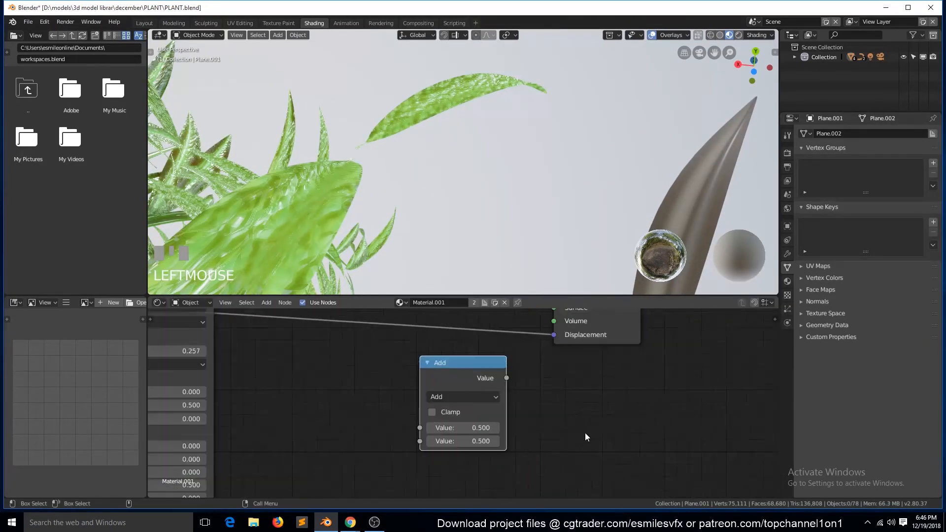
click(548, 397)
click(475, 357)
click(439, 312)
click(470, 399)
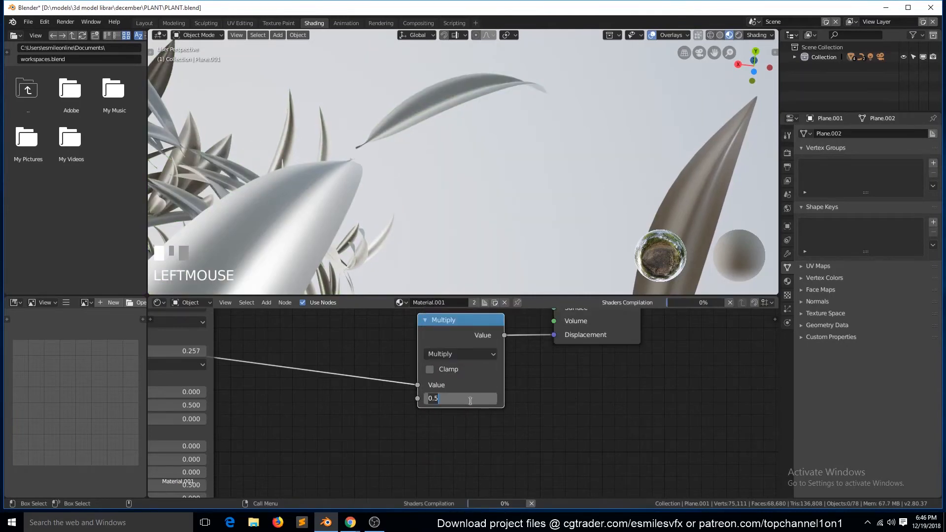
click(569, 425)
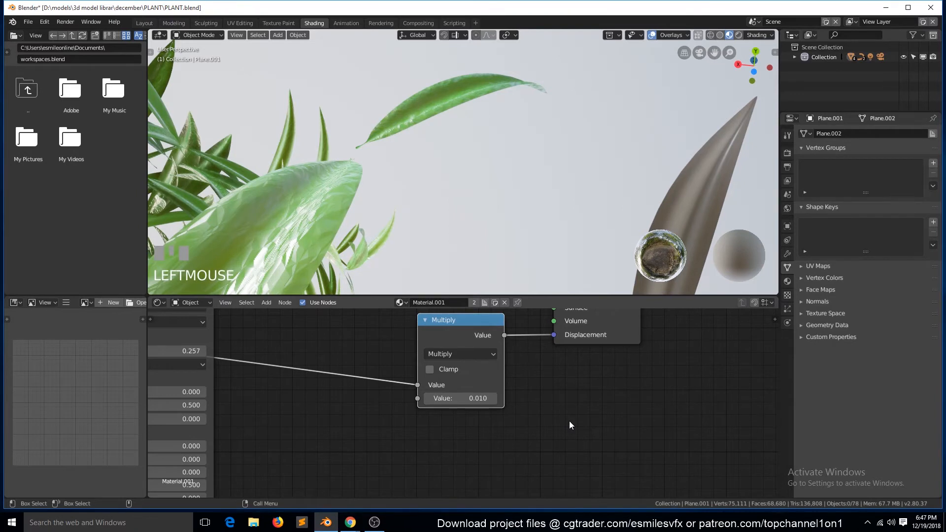
- Lower the displacement Multiply node's value to 0.001 and save the file
scroll(423, 205, down, 2)
key(grave)
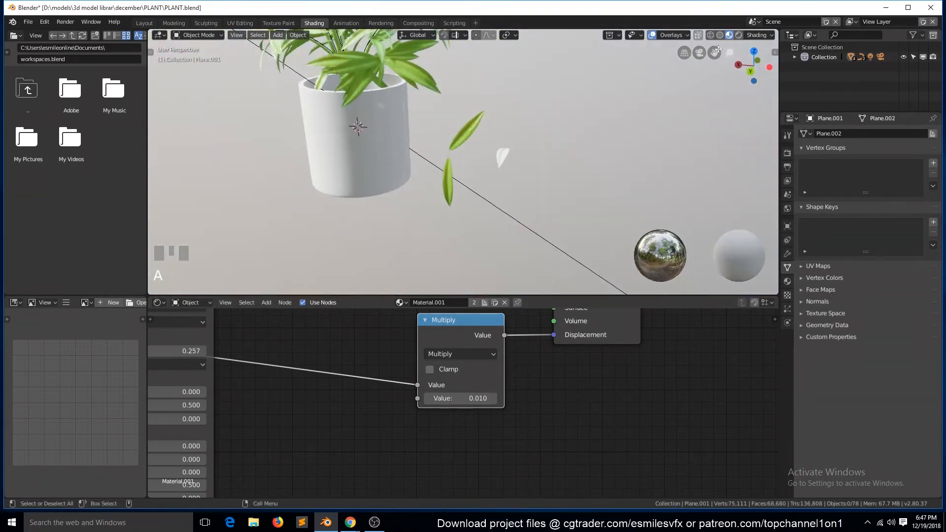
scroll(718, 48, up, 2)
key(grave)
key(ctrl+s)
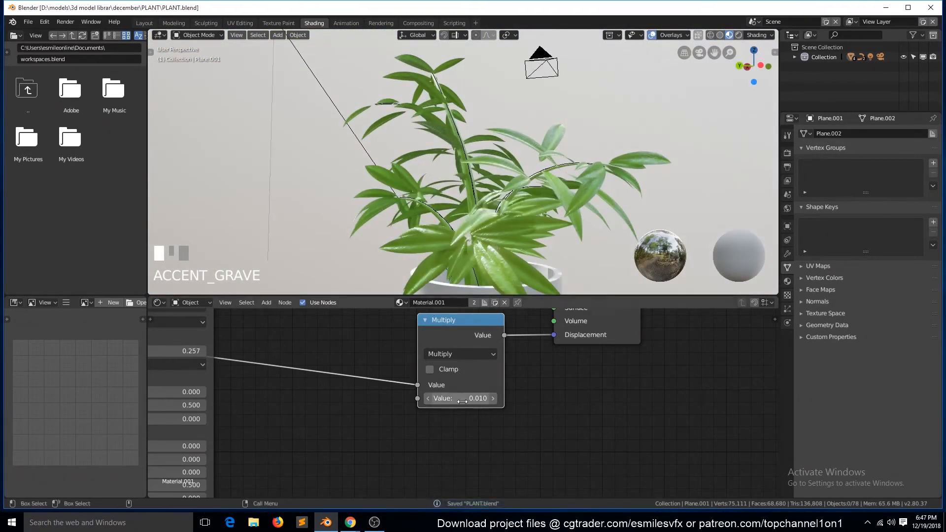
scroll(486, 209, up, 2)
key(grave)
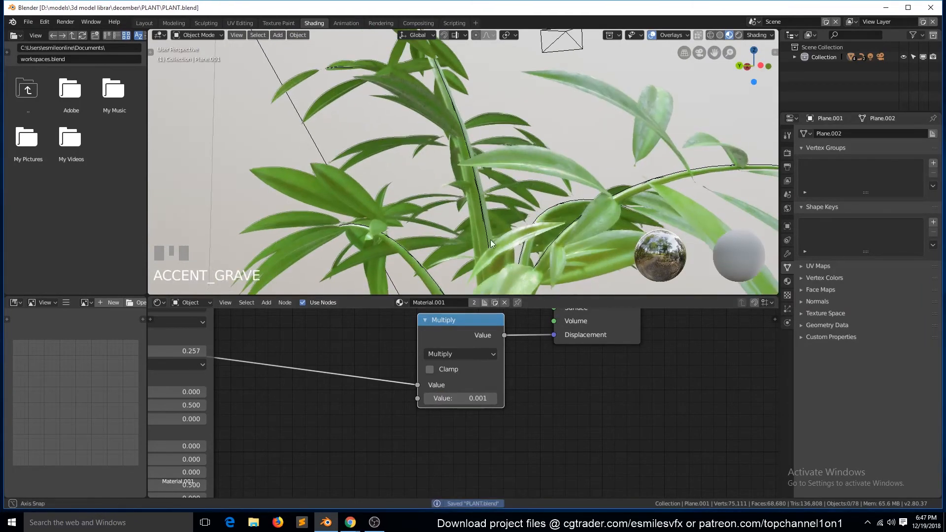
key(ctrl+s)
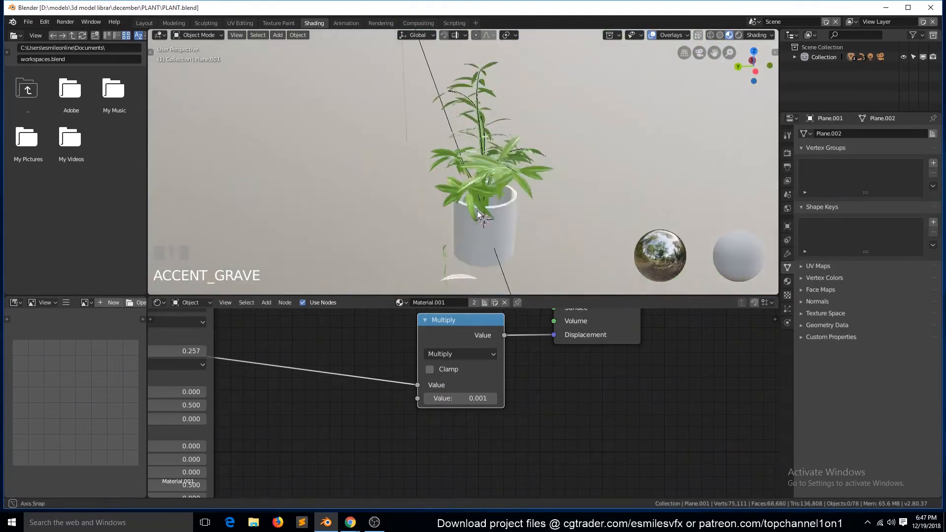
- Check the potted plant from several sides and save the file again
click(430, 259)
key(a)
key(KP_1)
key(grave)
key(ctrl+s)
key(grave)
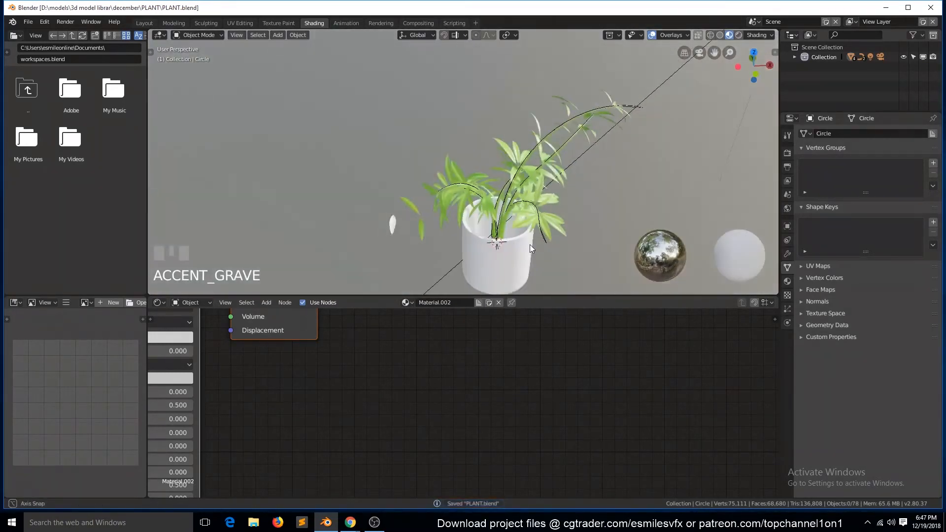
- Add a cube, scale it down and place it near the loose leaf meshes outside the pot
key(KP_7)
key(shift+a)
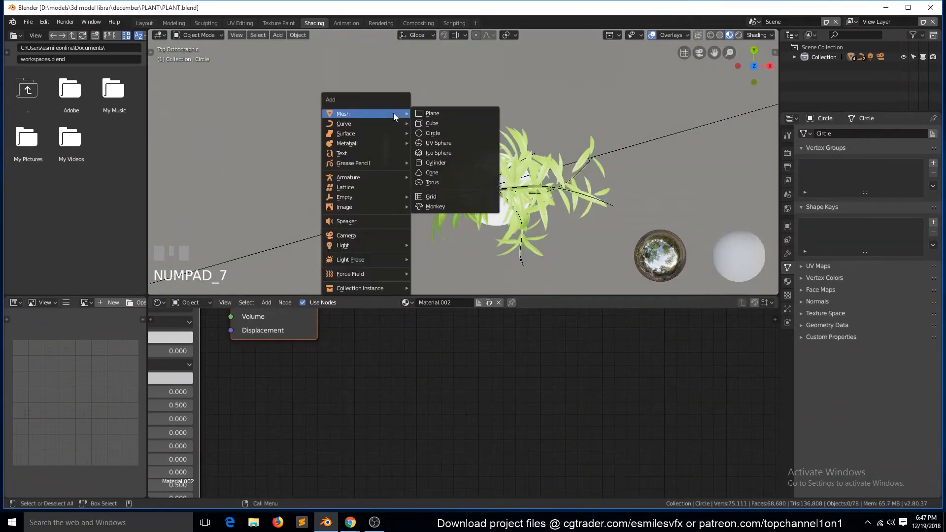
click(444, 122)
key(s)
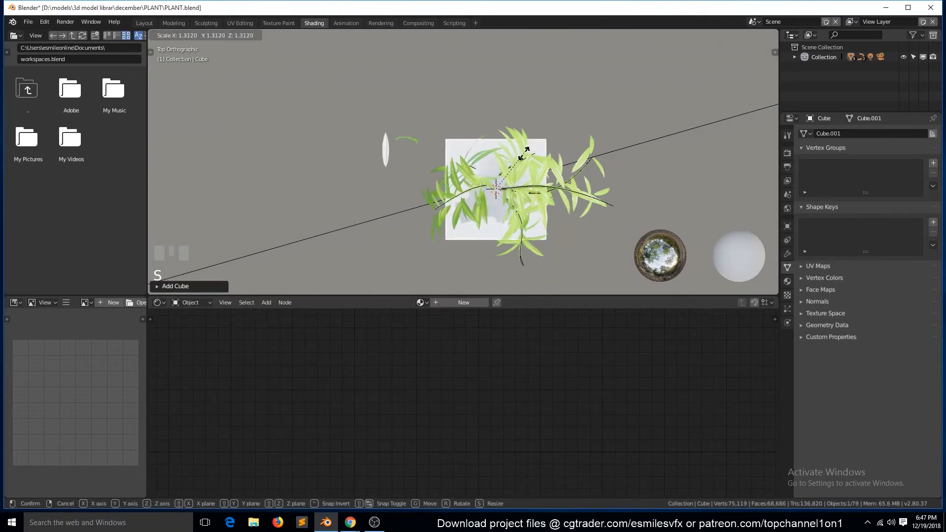
click(515, 174)
key(g)
click(408, 102)
- Give the cube a level 2 subdivision surface and smooth shading
key(KP_Decimal)
key(2)
key(grave)
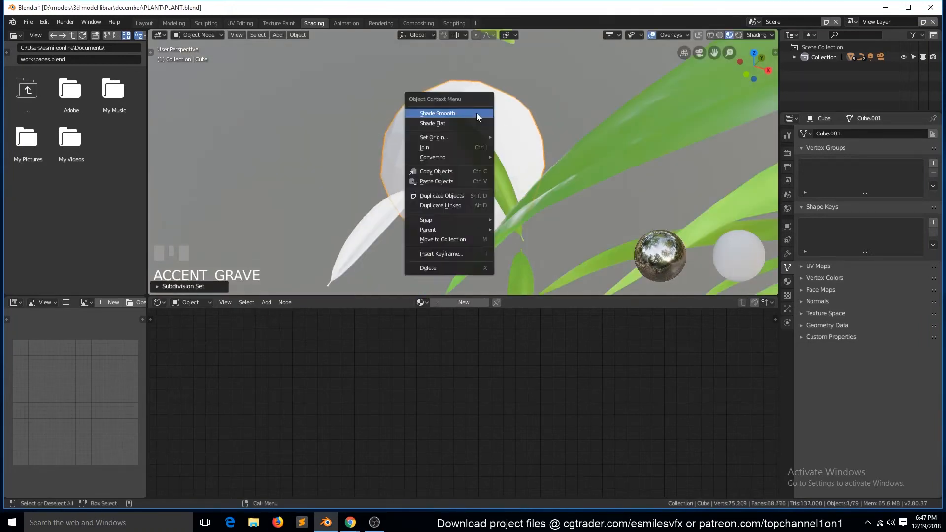
click(477, 114)
- Stretch the cube's mesh along X to over twice its width and add a centered loop cut across it
key(Tab)
click(491, 152)
scroll(491, 153, down, 3)
key(KP_7)
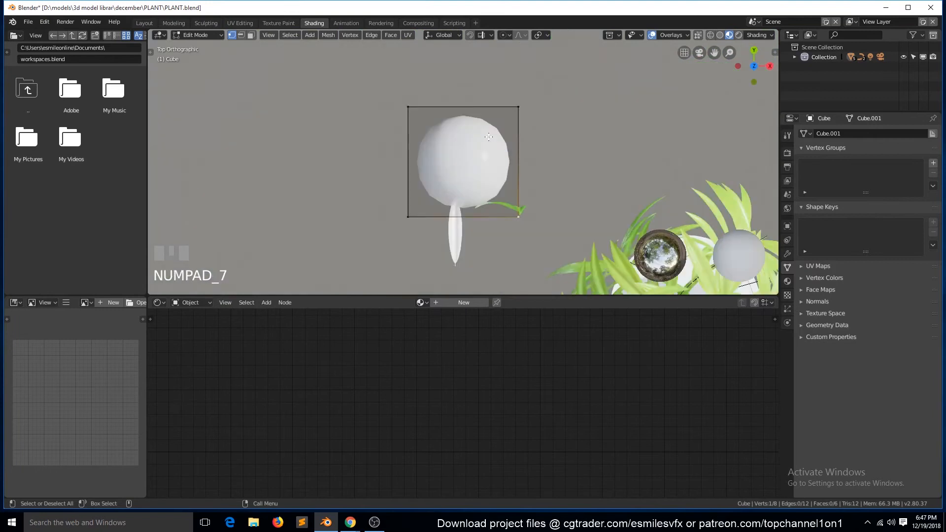
key(a)
key(s)
key(x)
click(608, 134)
key(ctrl+r)
click(473, 107)
right_click(470, 107)
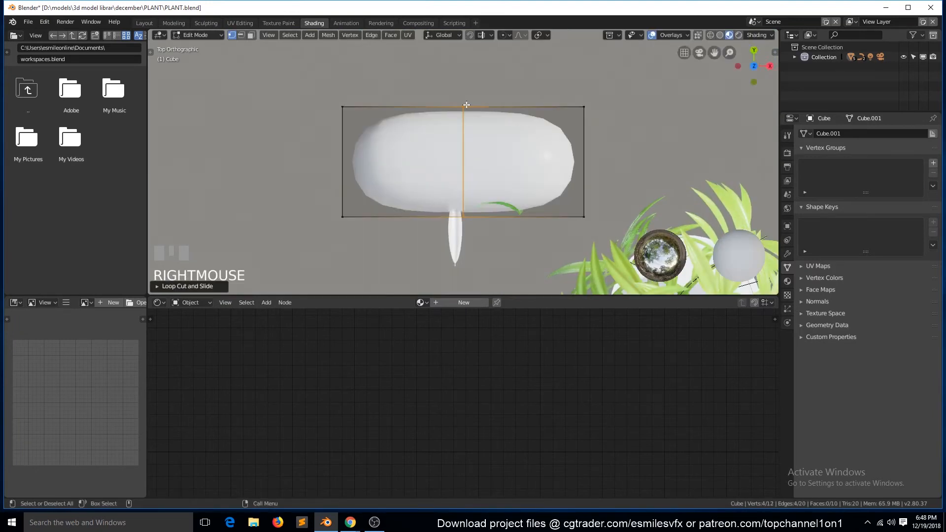
- Move several of the cube's vertices to turn it into an irregular pebble shape
click(464, 106)
key(g)
click(496, 87)
click(586, 220)
click(340, 209)
key(g)
click(407, 175)
key(grave)
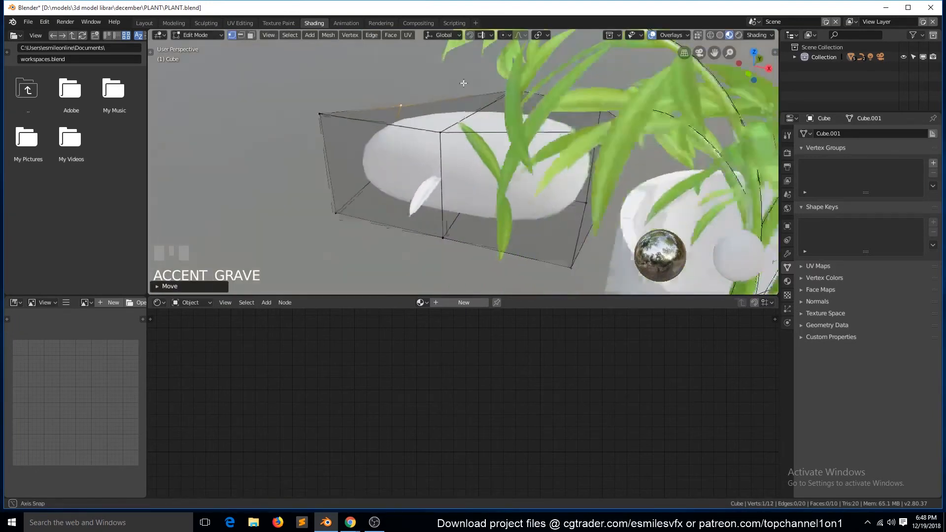
click(346, 254)
key(g)
click(420, 209)
click(577, 217)
key(Tab)
- Shrink the pebble mesh and add a freely rotated duplicate of it within the same object
key(KP_7)
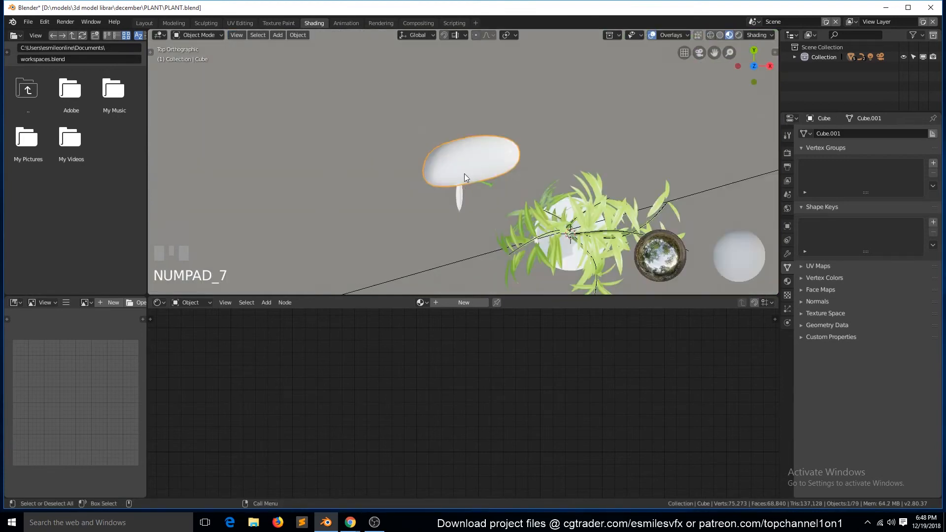
key(5)
key(Tab)
scroll(468, 170, up, 3)
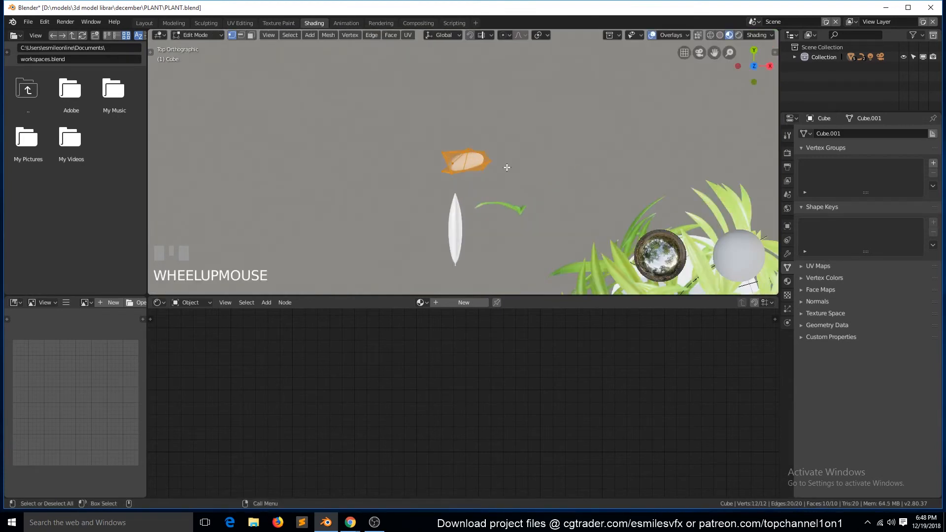
key(grave)
key(shift+d)
click(481, 159)
key(r)
click(506, 198)
key(r)
key(r)
click(472, 167)
- Duplicate the pebble once more in top view, tilt the copy freely and position it against the others
key(KP_7)
scroll(473, 170, up, 4)
key(shift+d)
click(527, 182)
key(r)
key(r)
click(539, 169)
key(g)
click(538, 174)
- Add a fourth pebble by duplicating the last one, rotating it and changing its size
key(shift+d)
click(581, 195)
key(r)
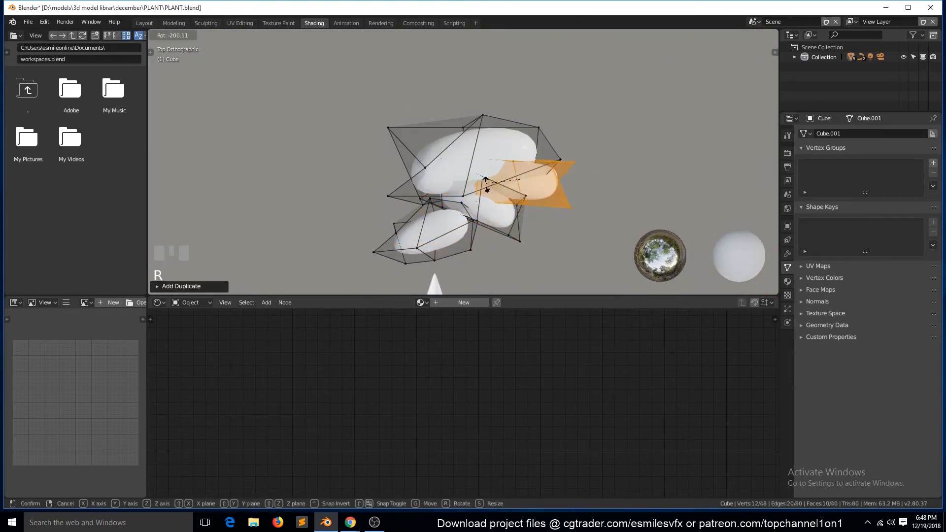
click(559, 192)
key(s)
click(580, 196)
- Duplicate the whole group of four pebbles, then rotate, move and scale the copy to overlap the original cluster
key(a)
key(a)
key(shift+d)
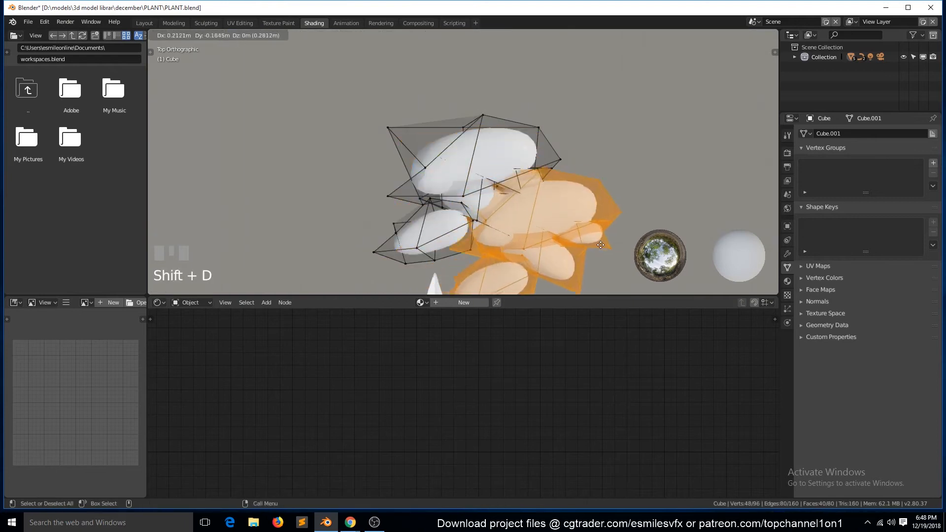
click(596, 243)
key(r)
key(r)
click(566, 167)
key(g)
click(548, 146)
key(s)
click(553, 169)
key(r)
click(570, 188)
key(Tab)
scroll(557, 199, down, 3)
- Try hiding the leaves and stem curves around the pot, and reveal all hidden objects
key(alt+a)
click(602, 226)
key(h)
click(602, 250)
click(602, 255)
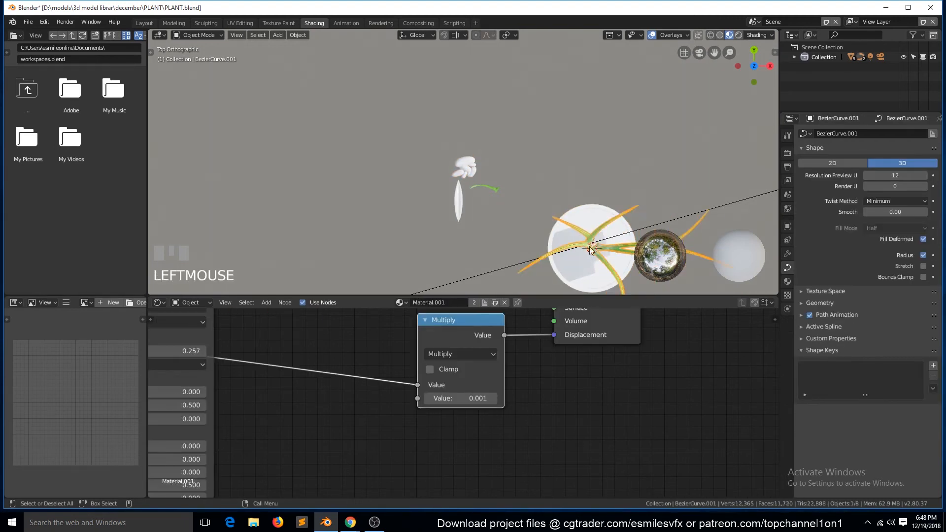
key(h)
click(590, 242)
key(h)
key(alt+h)
- Switch to the Layout workspace, save the file and show the scene from the top
click(145, 23)
key(ctrl+s)
key(a)
key(a)
key(grave)
key(KP_7)
scroll(371, 252, down, 3)
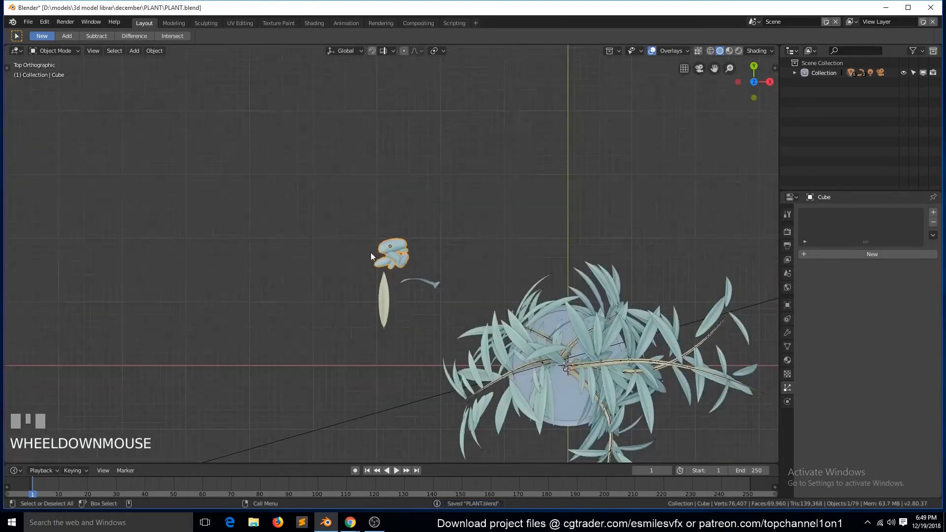
- Hide the plant's leaves and stem curves to expose the inside of the pot
click(613, 312)
key(h)
click(615, 323)
key(h)
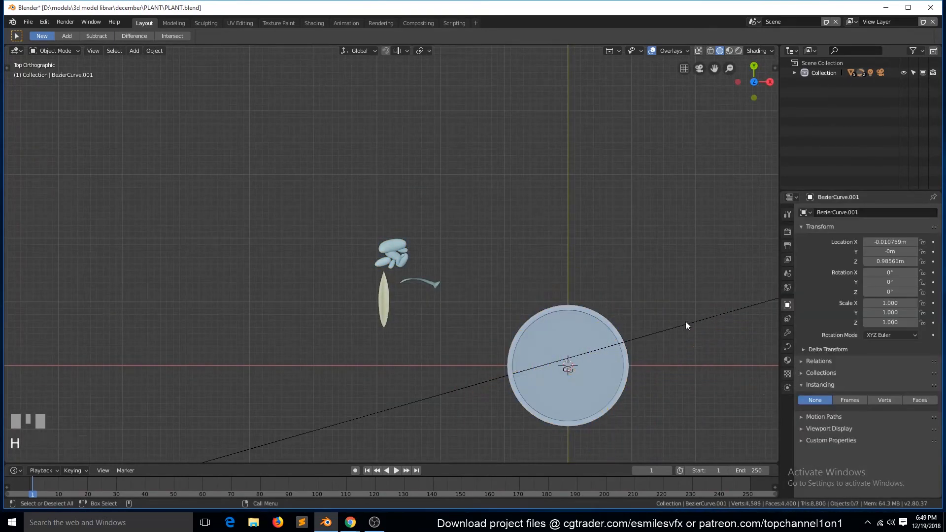
- Move the pebble cluster over the pot in the top view and raise it along Z inside the pot
click(406, 254)
key(g)
click(573, 340)
key(KP_Decimal)
scroll(574, 341, down, 4)
middle_drag(573, 341, 450, 295)
key(g)
key(z)
click(450, 234)
middle_drag(451, 235, 434, 249)
- Duplicate all the pebble geometry beside the original cluster, shrink the copy and tumble it to a different orientation
key(Tab)
key(a)
key(shift+d)
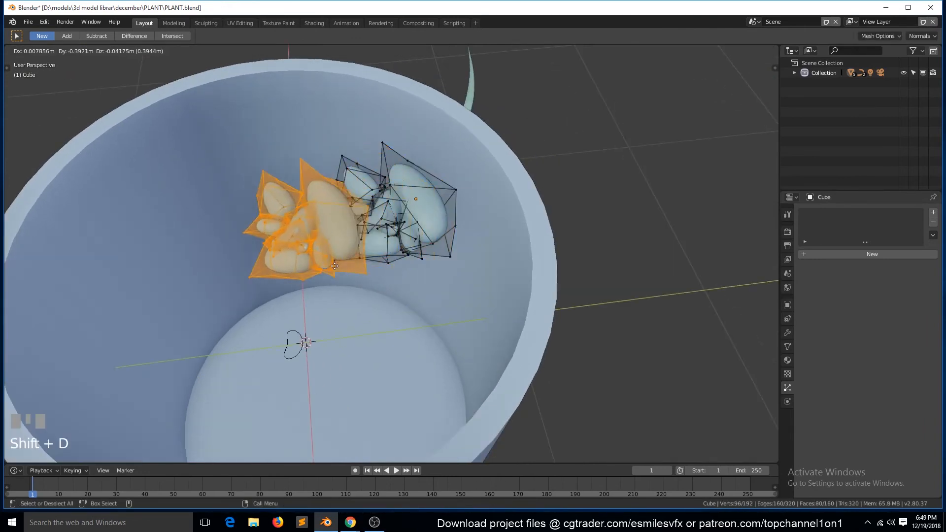
click(335, 266)
key(s)
click(396, 282)
key(r)
key(r)
click(405, 246)
- Adjust the transform pivot point, rotate the duplicated pebbles about 2°, scale them by about 1.31 and tumble them again
click(671, 52)
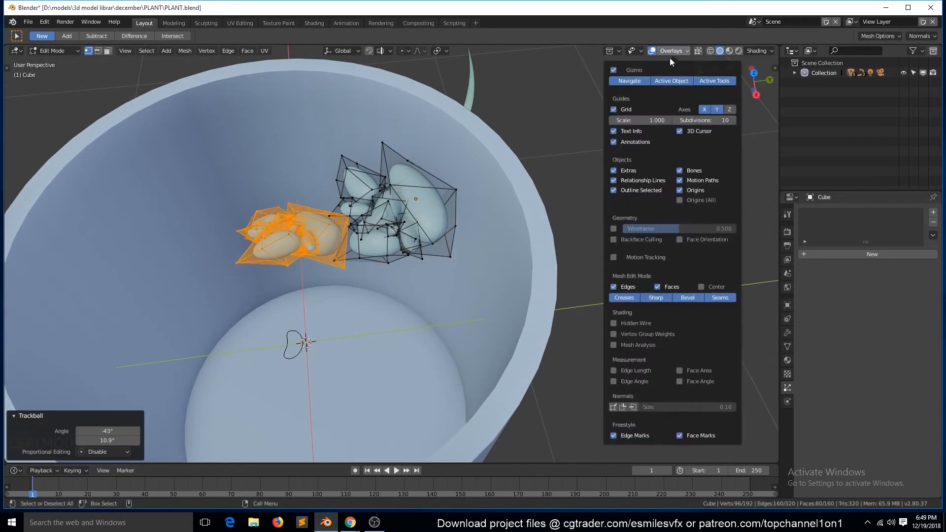
click(440, 51)
click(442, 99)
key(r)
click(499, 72)
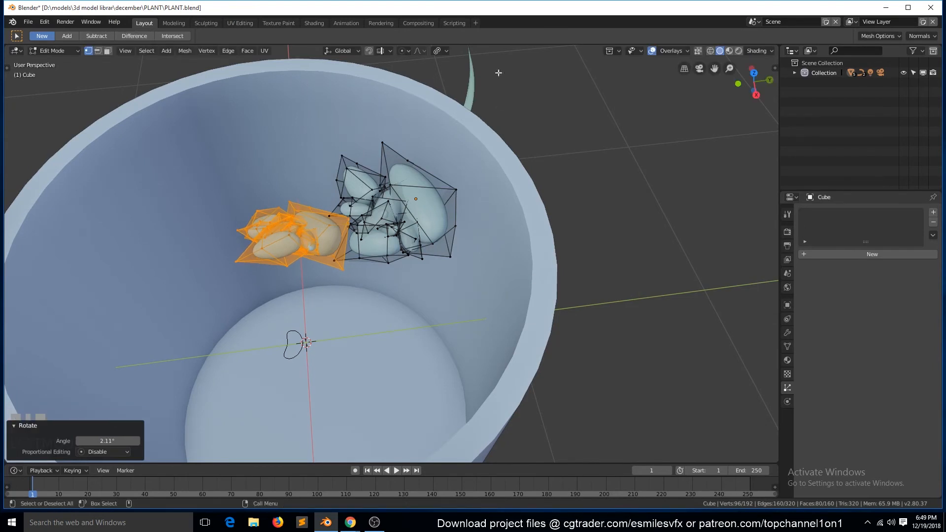
click(441, 98)
key(s)
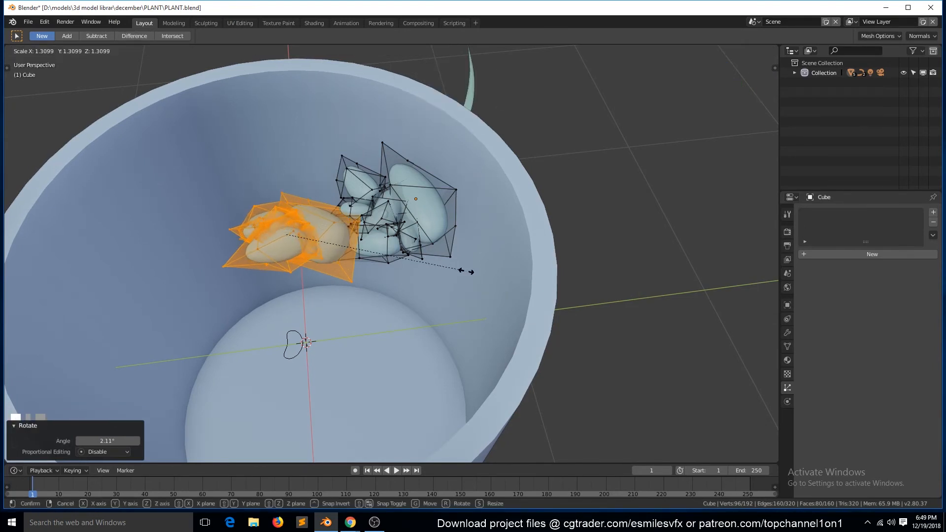
click(450, 266)
key(r)
key(r)
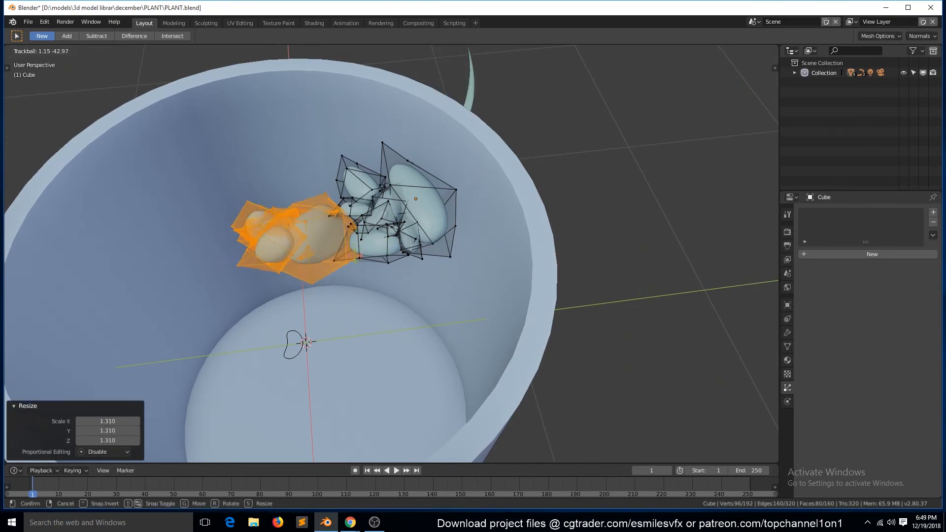
click(389, 258)
- Duplicate both pebble clusters in the top view, rotate the copy about 8.32° and place it beside the originals
key(KP_7)
key(shift+d)
click(570, 271)
key(r)
click(569, 245)
key(g)
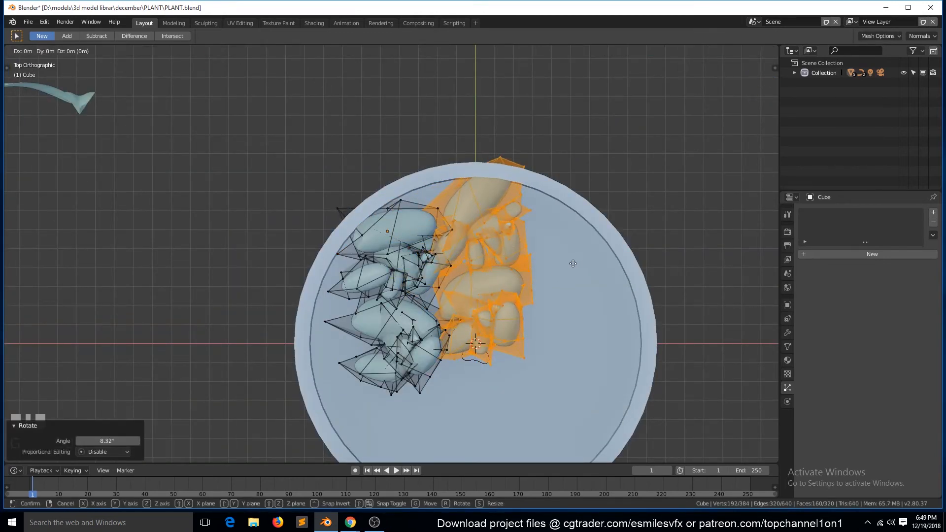
click(573, 263)
- Select the large pebble near the pot's centre with its linked geometry and duplicate it toward the lower-left rim
key(alt+a)
key(Tab)
key(alt+a)
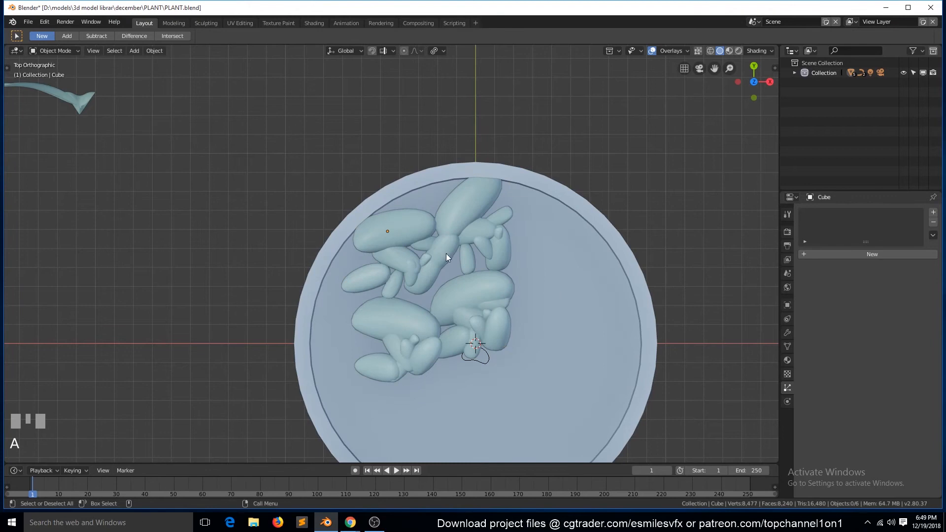
key(Tab)
key(alt+a)
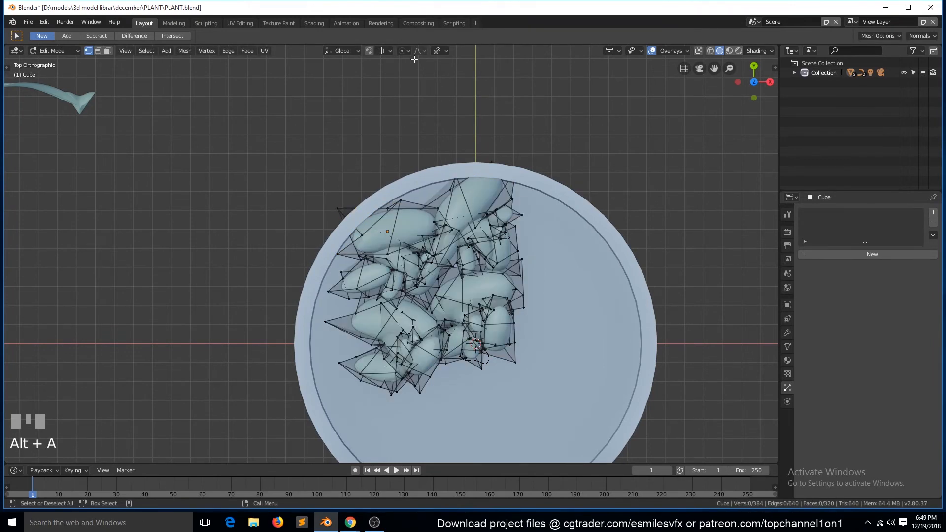
click(443, 52)
key(ctrl+l)
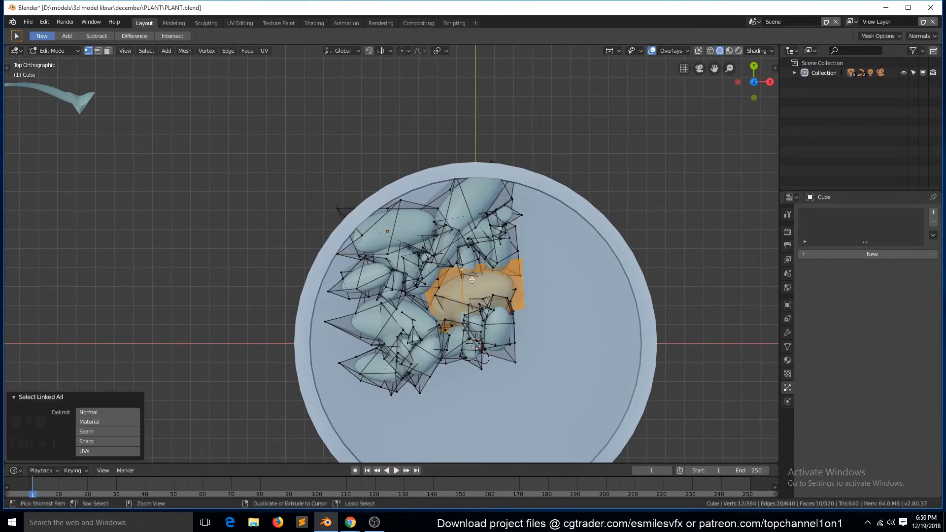
scroll(473, 279, down, 5)
key(shift+d)
click(473, 307)
- Set the pebbles' Subdivision modifier viewport level to 1
key(Tab)
click(787, 332)
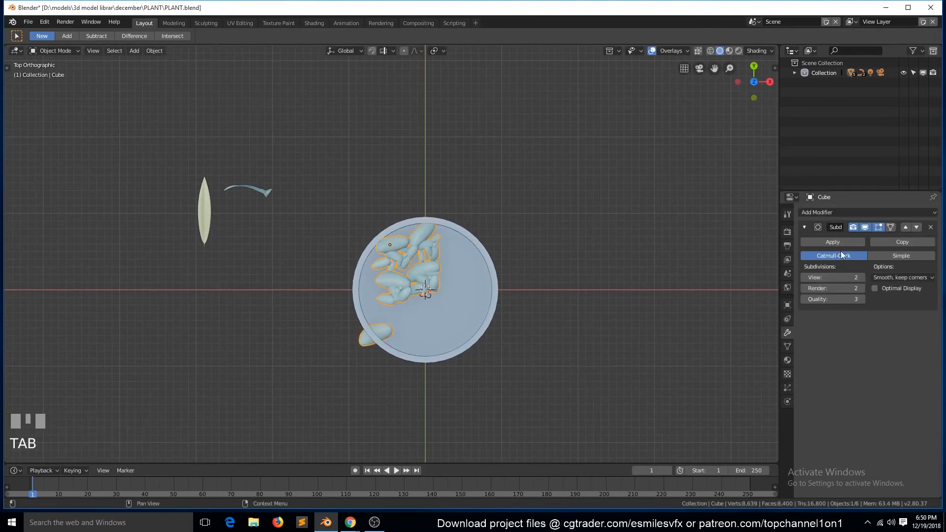
scroll(581, 343, up, 4)
scroll(499, 371, down, 1)
- Move the duplicated large pebble just inside the pot's lower-left rim and tumble it to a new orientation
key(Tab)
key(g)
click(430, 360)
key(r)
key(r)
click(439, 389)
- Duplicate that large pebble to the right of the pot's centre and tumble the copy
key(shift+d)
click(574, 305)
key(r)
key(r)
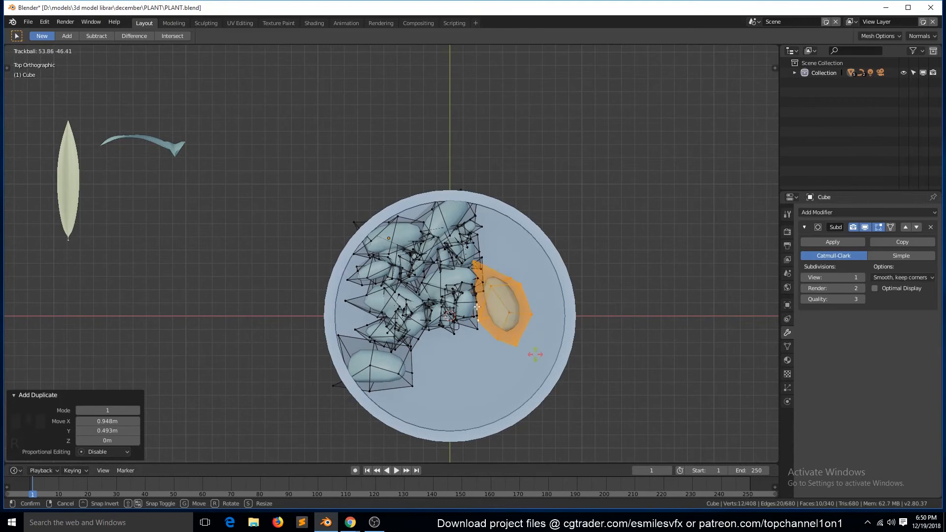
click(536, 352)
- Select the large pebble near the upper-left rim with its linked geometry and duplicate it near the lower rim
click(393, 218)
key(ctrl+l)
key(shift+d)
click(464, 374)
- Select several linked pebbles, duplicate them into the lower-right area of the pot and rotate the copies about -46.7°
click(427, 306)
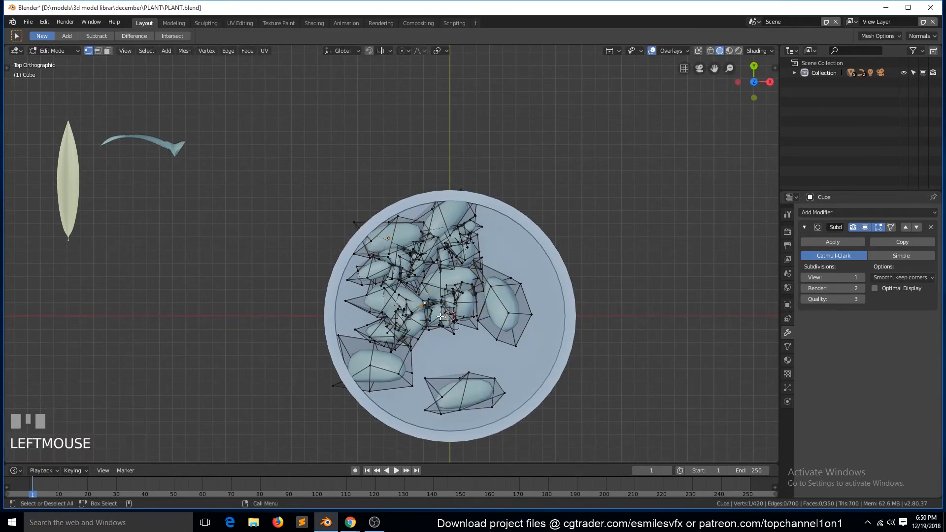
key(ctrl+l)
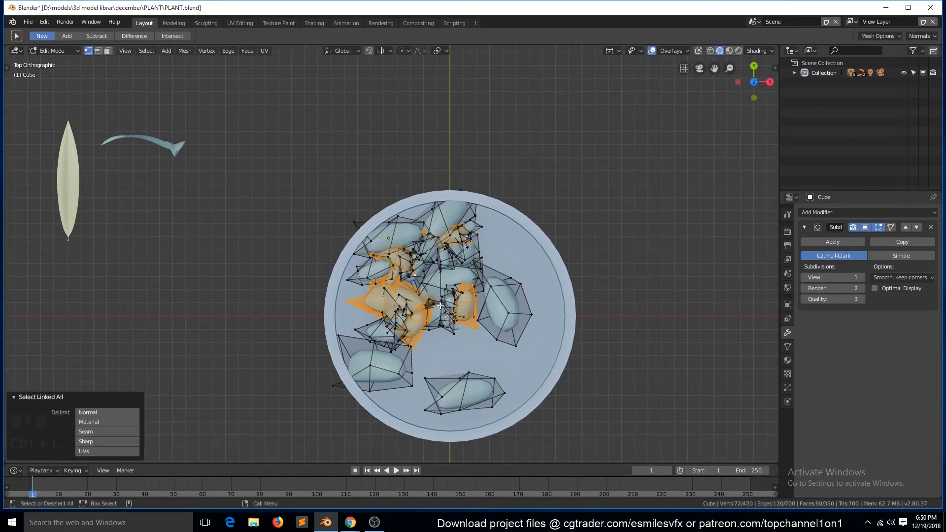
click(543, 400)
key(r)
click(508, 291)
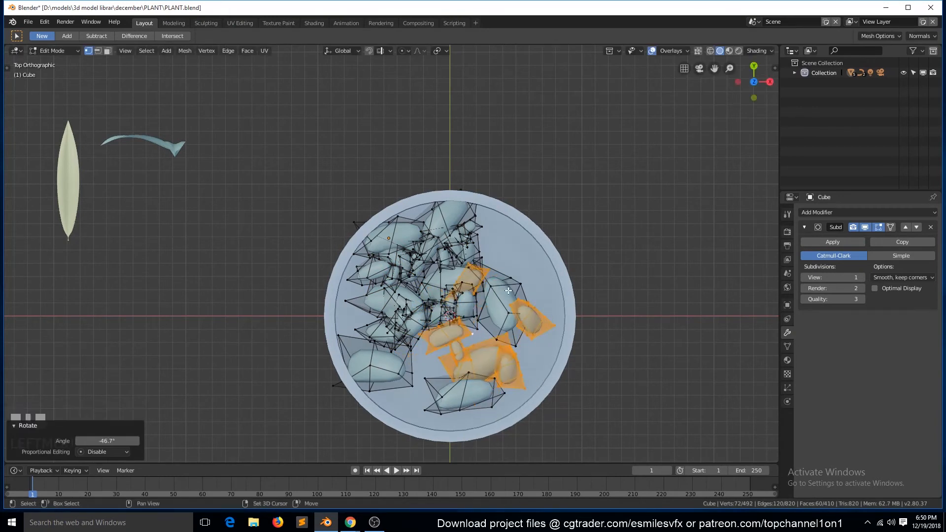
- Duplicate the selected pebbles to the pot's left side rotated about 28.6°, and place another copy near the lower rim
key(shift+d)
click(345, 296)
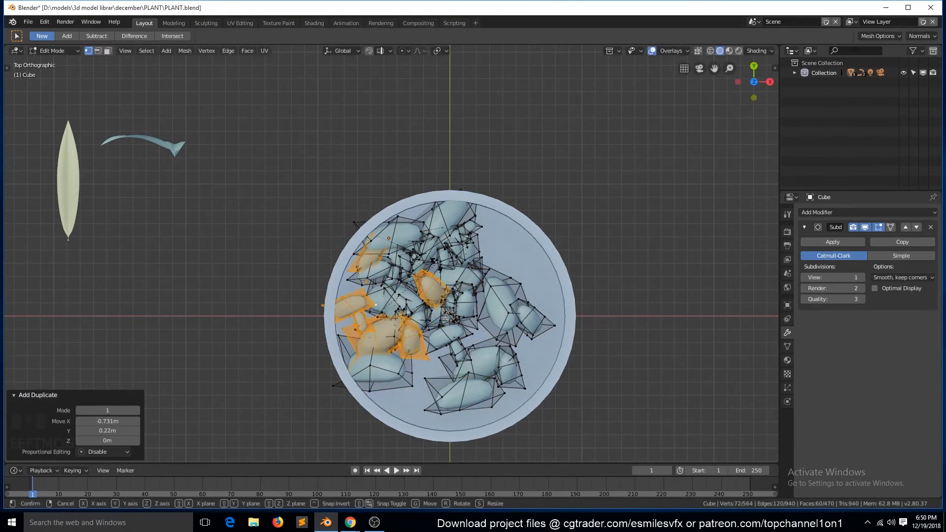
key(r)
click(459, 293)
key(shift+d)
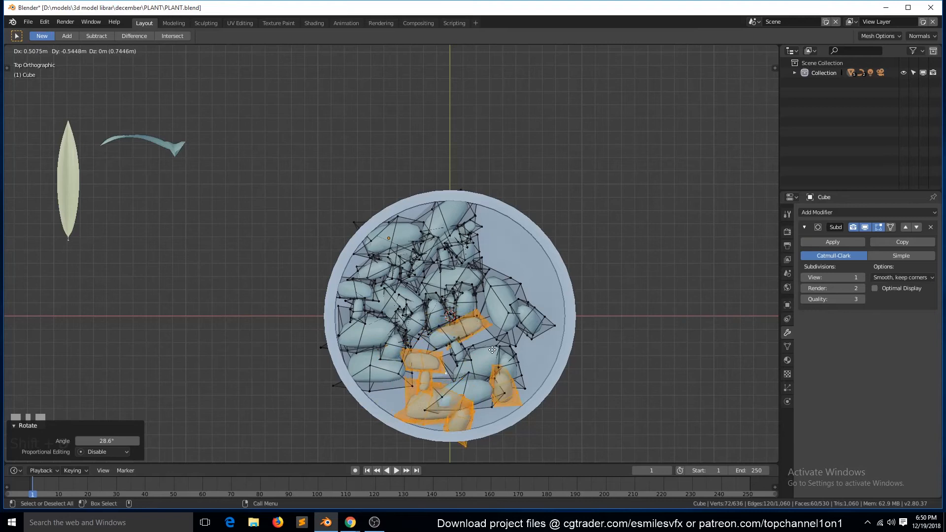
click(482, 352)
- Duplicate all the pebbles in place, rotate the copy in the top view and shift it to fill the pot's empty side
key(Tab)
middle_drag(487, 365, 449, 290)
scroll(465, 297, up, 2)
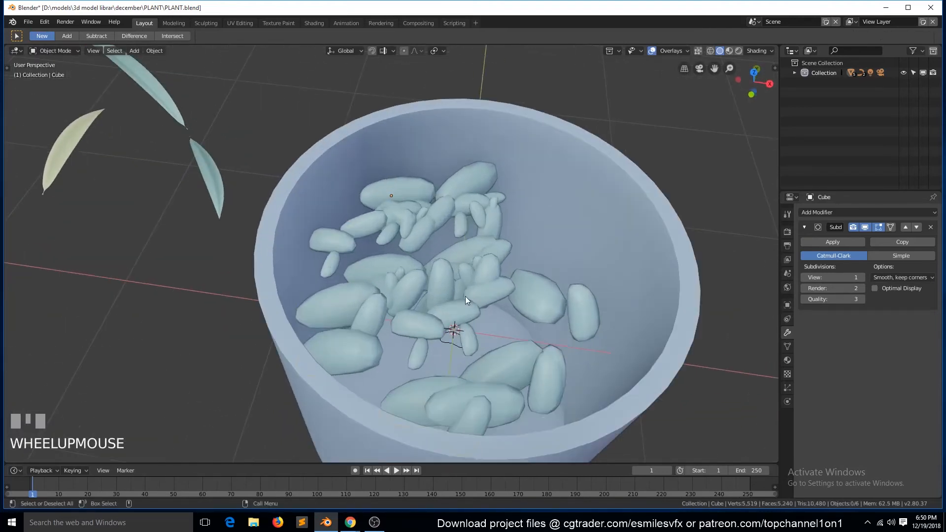
key(Tab)
key(a)
key(shift+d)
right_click(494, 305)
key(KP_7)
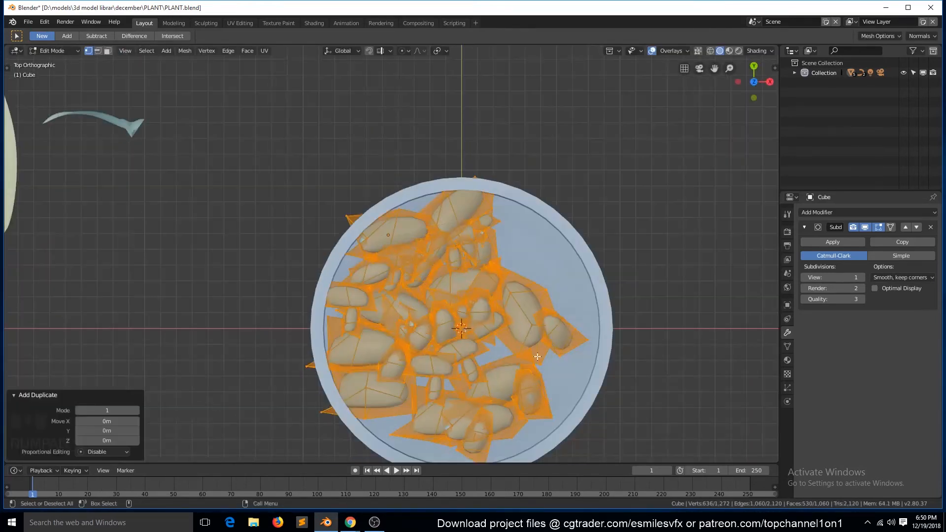
key(r)
click(468, 218)
key(g)
click(495, 267)
- Turn off the Subdivision modifier's viewport display and nudge the duplicated pebbles about 0.053 m in X and -0.012 m in Y
click(865, 227)
key(g)
click(532, 328)
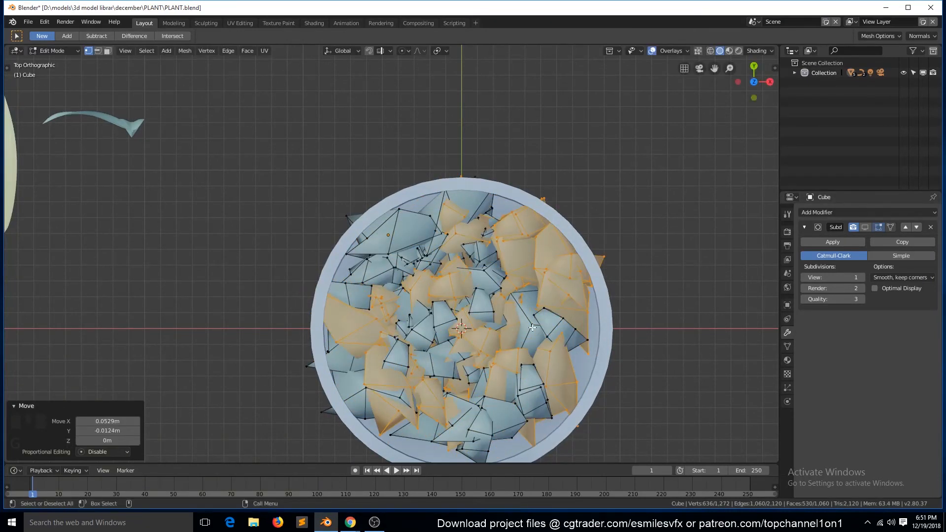
- Select several pebbles across the pot with their linked geometry and place duplicates of them in the remaining gaps
click(414, 339)
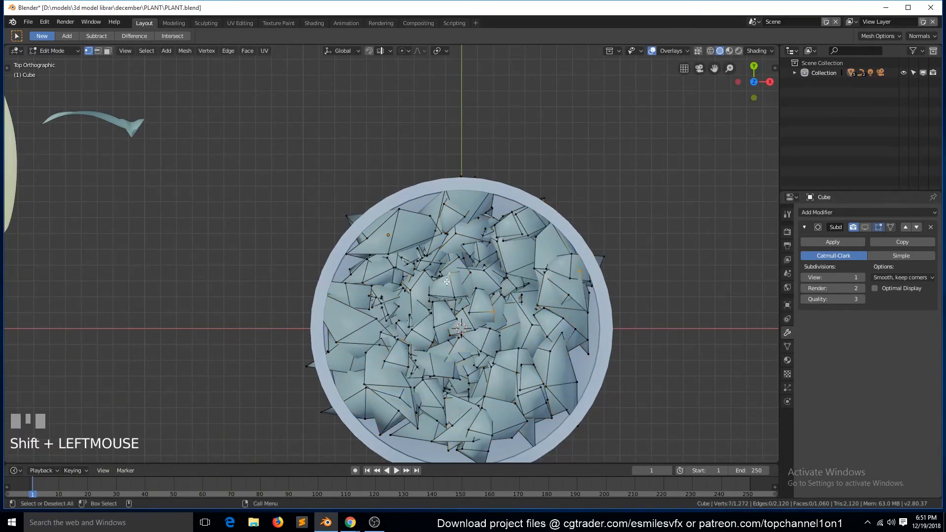
key(ctrl+l)
key(shift+d)
click(526, 267)
click(460, 354)
- Slide the whole pebble object horizontally within the pot and turn its Subdivision viewport display back on
key(grave)
middle_drag(467, 325, 453, 265)
click(444, 281)
key(g)
key(shift+z)
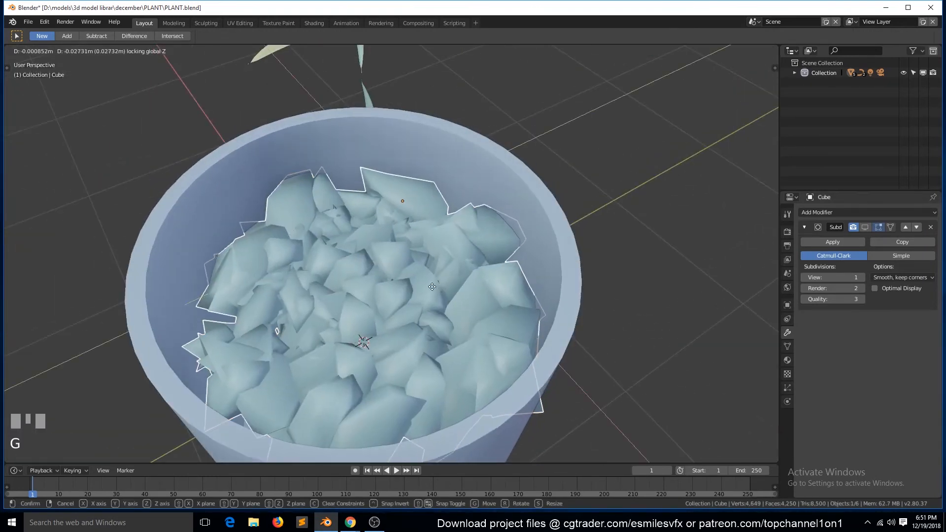
click(435, 286)
click(865, 227)
key(alt+a)
key(grave)
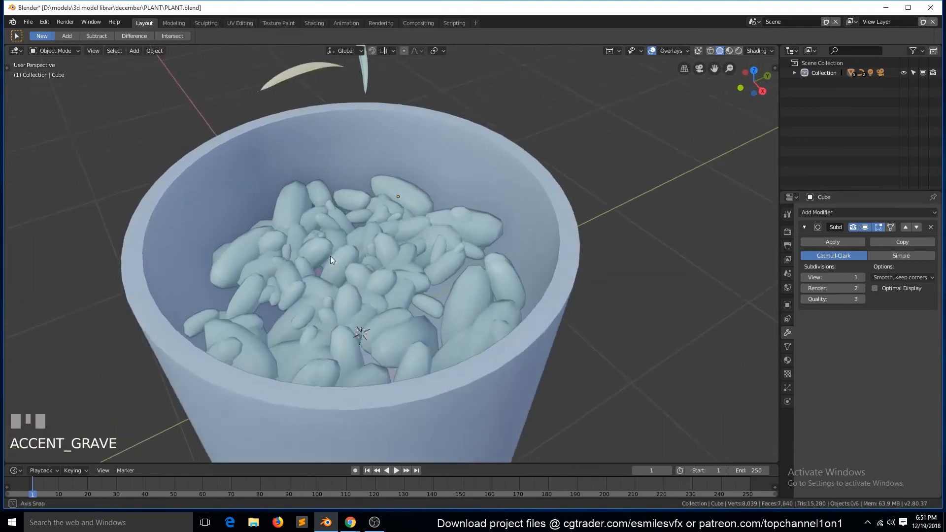
click(337, 293)
- Try adding a plane with level 3 subdivision, scaled to fill the inside of the pot beneath the pebbles
key(KP_7)
key(alt+a)
key(shift+a)
click(475, 318)
key(s)
click(572, 351)
key(Tab)
key(ctrl+3)
key(s)
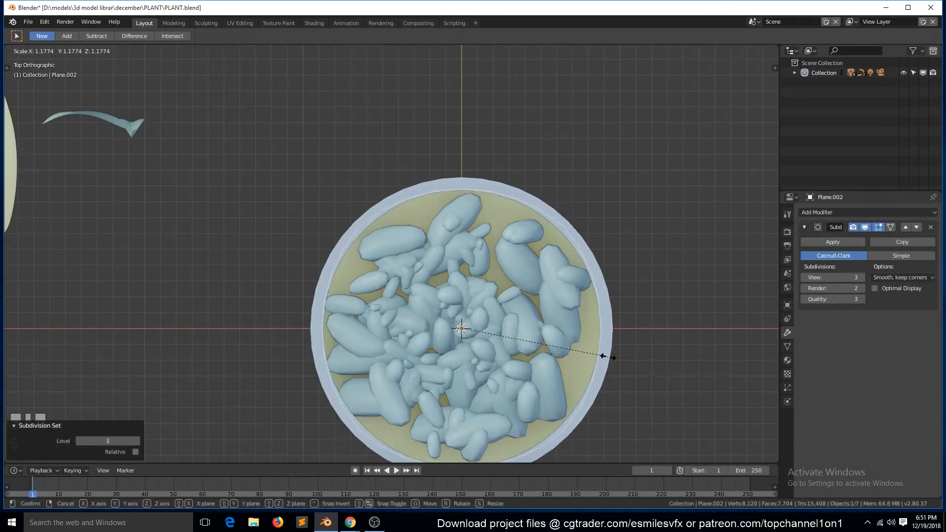
click(606, 355)
- Raise the plane along Z to the pebbles' level and extrude its face downward
middle_drag(606, 355, 565, 292)
key(g)
key(z)
click(587, 225)
key(Tab)
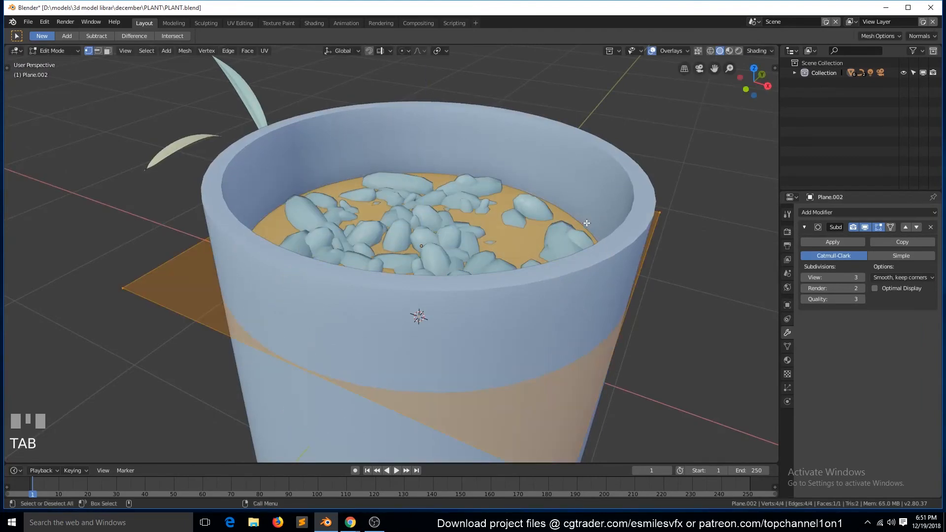
key(e)
click(570, 325)
- Try a loop cut around the extruded plane and delete the plane object
key(Tab)
key(grave)
key(Tab)
key(ctrl+r)
click(535, 202)
click(535, 202)
key(Tab)
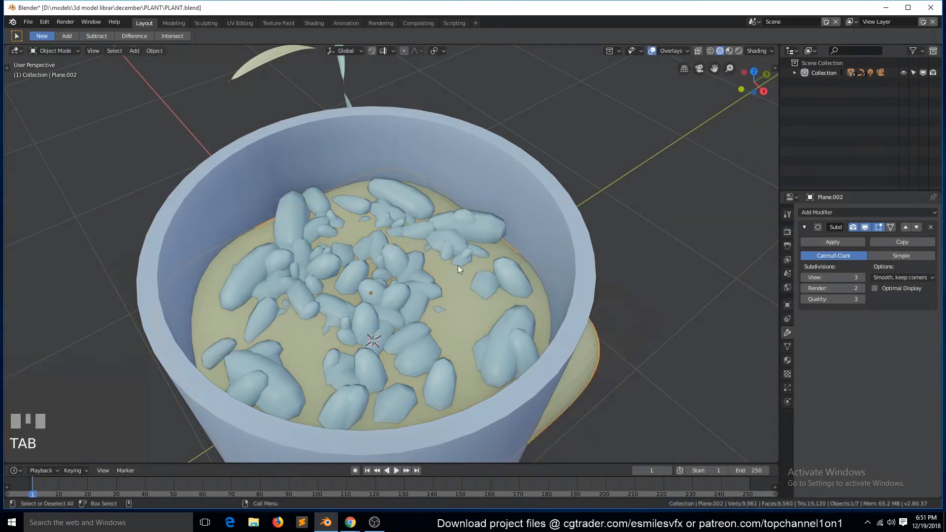
key(Delete)
- Add a mesh circle with 8 vertices at the centre of the pot in the top view
key(KP_7)
key(shift+a)
mouse_move(465, 323)
click(500, 342)
click(105, 346)
text(12)
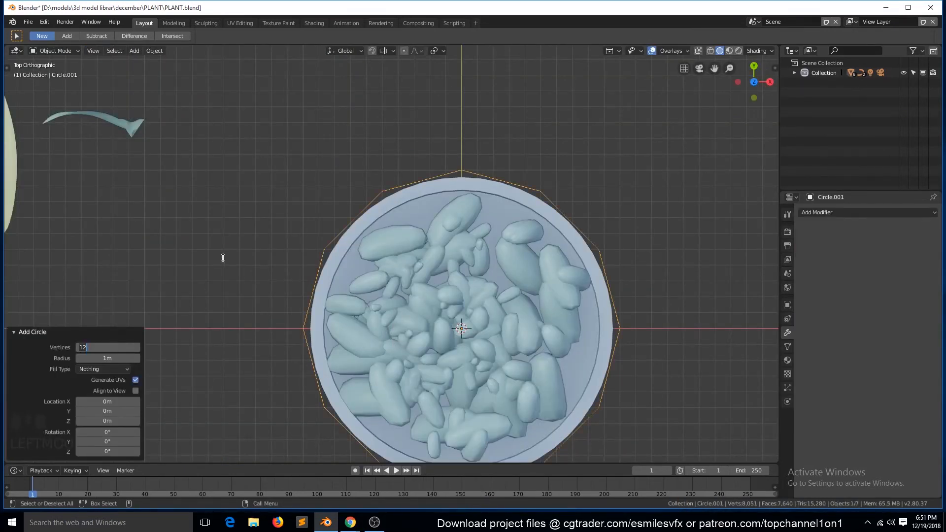
key(Return)
click(105, 347)
key(Return)
- Scale the circle to about 0.9 to fit the pot and raise it along Z to the pebbles' level
key(s)
click(618, 298)
middle_drag(617, 299, 575, 232)
key(g)
key(z)
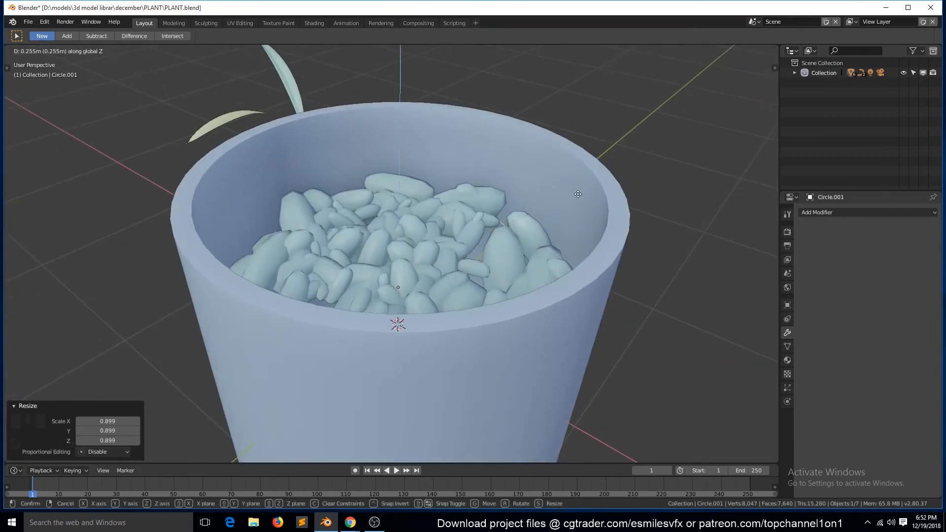
click(580, 172)
- Extrude the circle's edge and scale it inward twice to build concentric face rings beneath the pebbles, adjusting the height along Z
key(Tab)
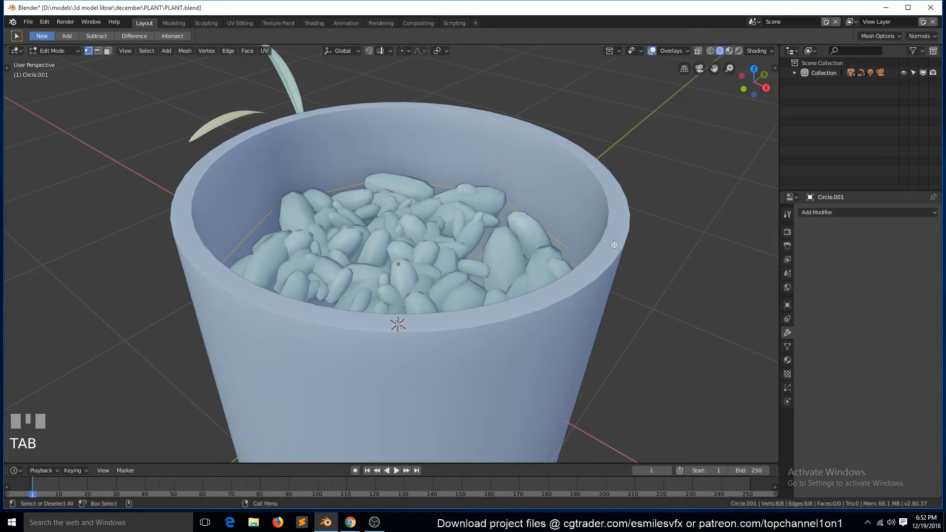
key(e)
right_click(633, 260)
key(s)
click(557, 258)
key(g)
key(z)
click(594, 256)
key(e)
key(s)
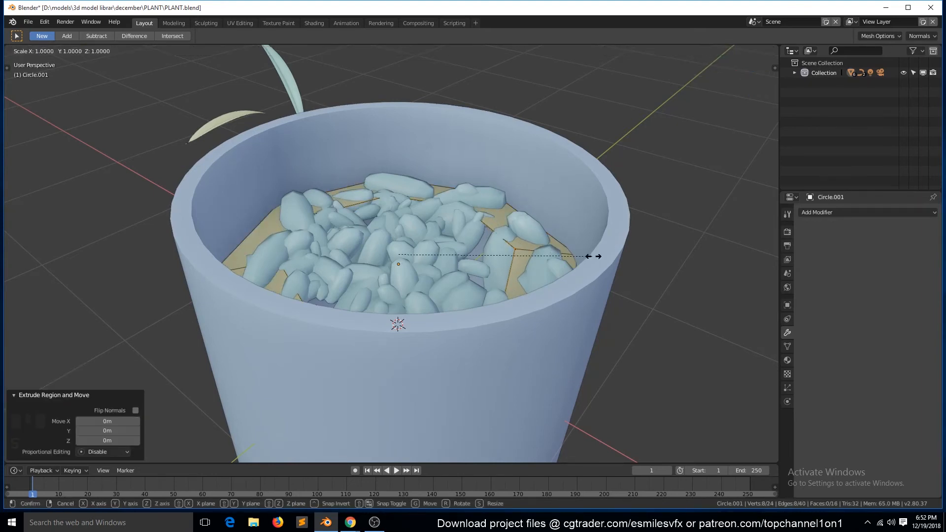
click(499, 247)
right_click(502, 245)
- Extrude the innermost ring once more and merge its vertices to close the surface under the pebbles
key(e)
right_click(691, 238)
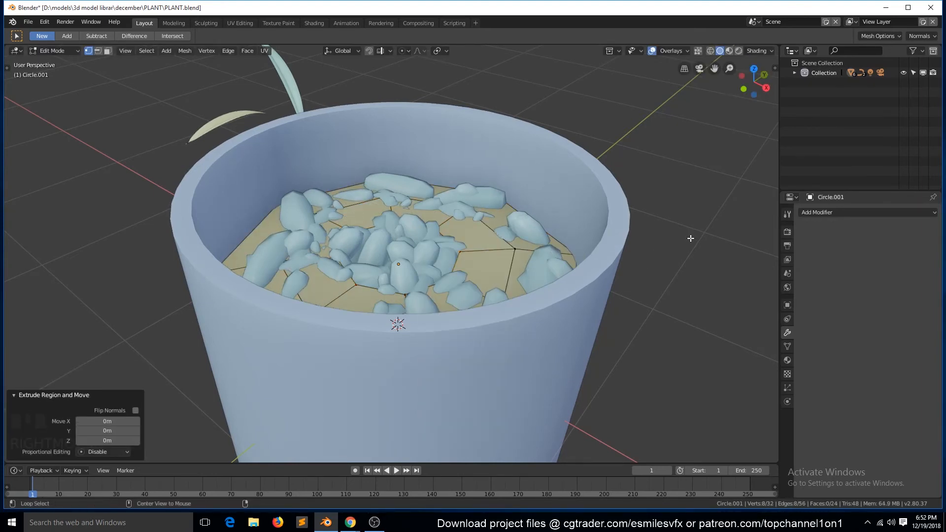
key(alt+m)
click(691, 239)
alt+click(585, 244)
key(e)
right_click(584, 244)
- Enable proportional editing with a chosen falloff and move two of the surface's vertices along Z to make it uneven
click(515, 249)
key(o)
click(419, 50)
click(440, 138)
key(g)
key(z)
click(429, 182)
click(352, 231)
key(g)
key(z)
click(348, 348)
- Reveal all hidden objects in the scene and save the file
key(grave)
mouse_move(325, 242)
middle_down()
mouse_move(342, 275)
mouse_move(325, 241)
middle_up()
scroll(436, 260, down, 5)
key(ctrl+s)
middle_drag(435, 257, 478, 232)
key(alt+h)
key(ctrl+s)
scroll(484, 227, up, 1)
- Switch to the Shading workspace in camera view and create a new material for the pebbles
click(318, 22)
key(KP_0)
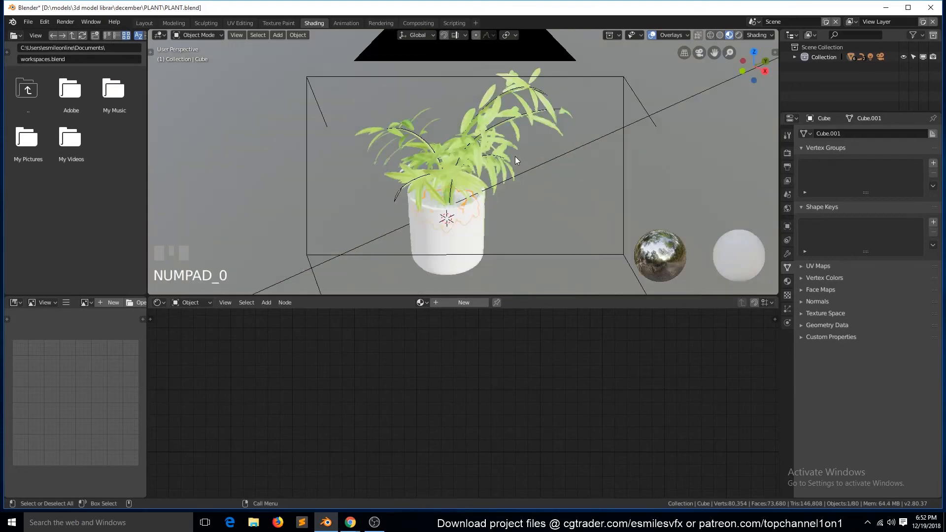
scroll(527, 159, up, 1)
scroll(537, 162, down, 1)
key(alt+a)
key(ctrl+s)
click(418, 235)
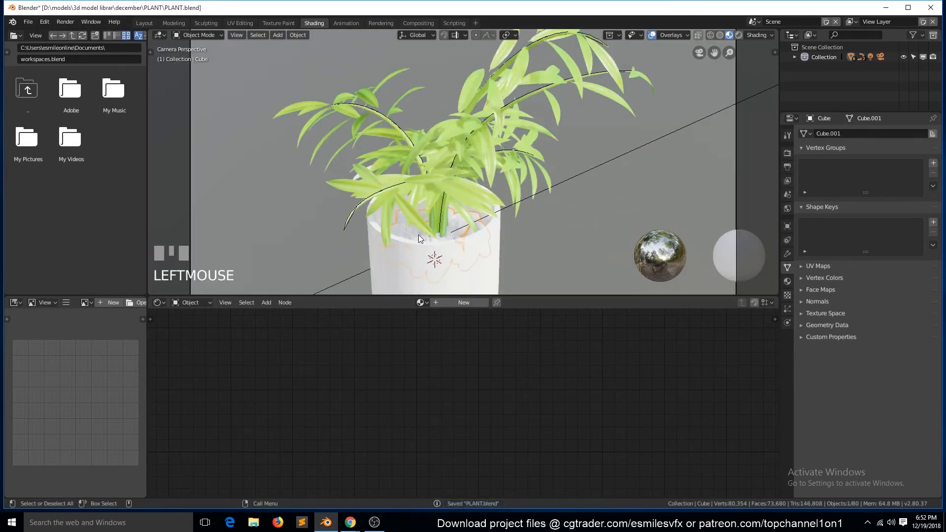
key(Home)
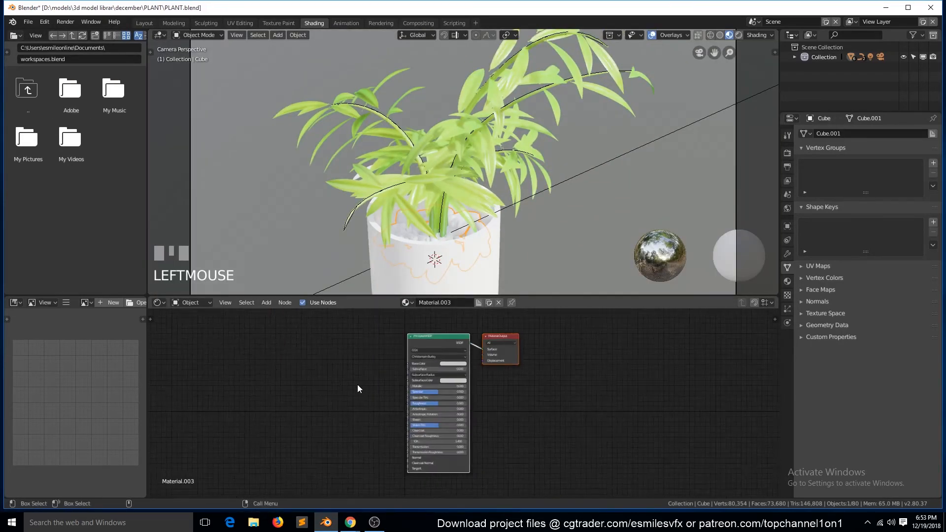
- Browse the file browser to the D:\models\3d model librar\TEXTURES folder and look through its images for a pebble texture
click(29, 91)
click(60, 47)
text(D:)
key(Return)
click(32, 198)
click(83, 101)
click(112, 191)
scroll(73, 158, down, 20)
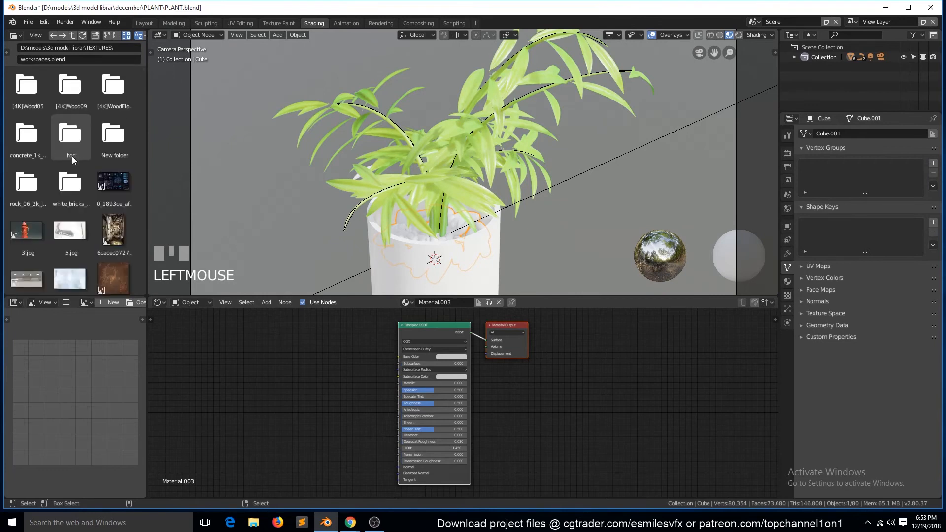
scroll(72, 156, down, 15)
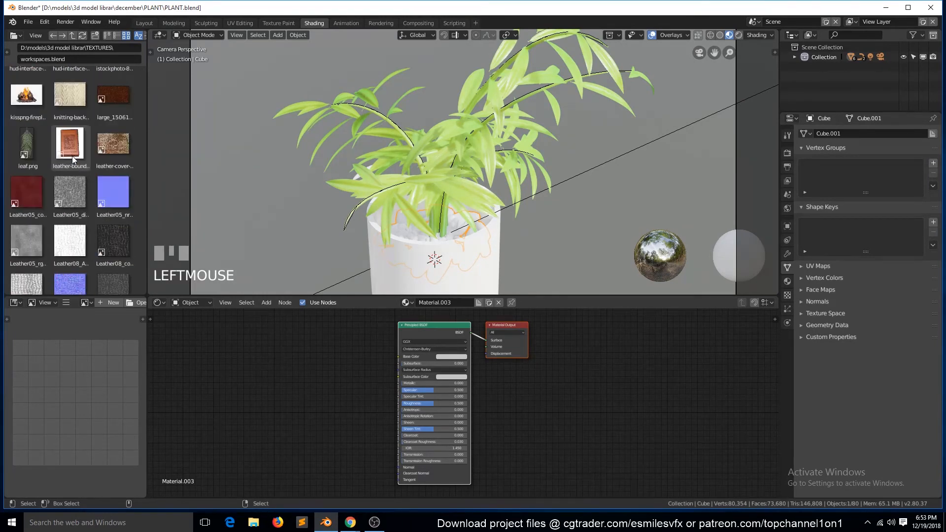
- Add scratched-and-scraped-metal-texture-6.jpg as an image texture node, isolate the pebbles in local view and save the file
drag(31, 138, 220, 343)
key(KP_Divide)
scroll(477, 133, down, 2)
middle_drag(477, 133, 386, 150)
key(grave)
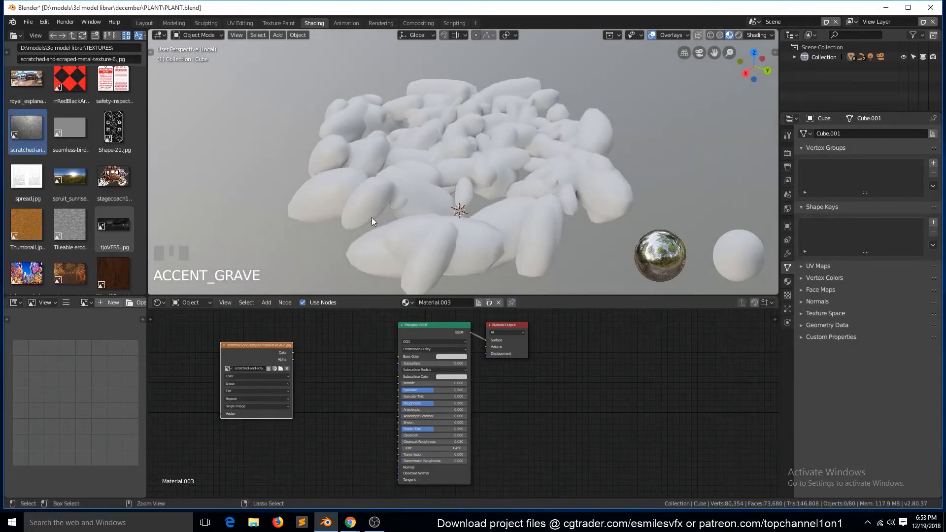
key(ctrl+s)
scroll(276, 340, up, 1)
- Set the image texture's projection to Box and connect its Color output to the Principled BSDF's Base Color
click(267, 398)
drag(221, 336, 387, 349)
click(269, 381)
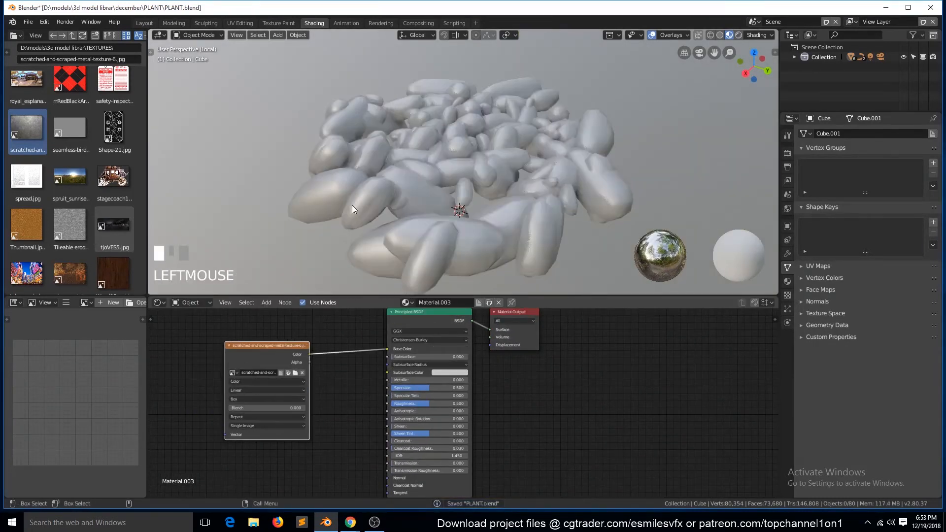
- Add mapping and texture coordinate nodes to the pebbles' image texture node
key(grave)
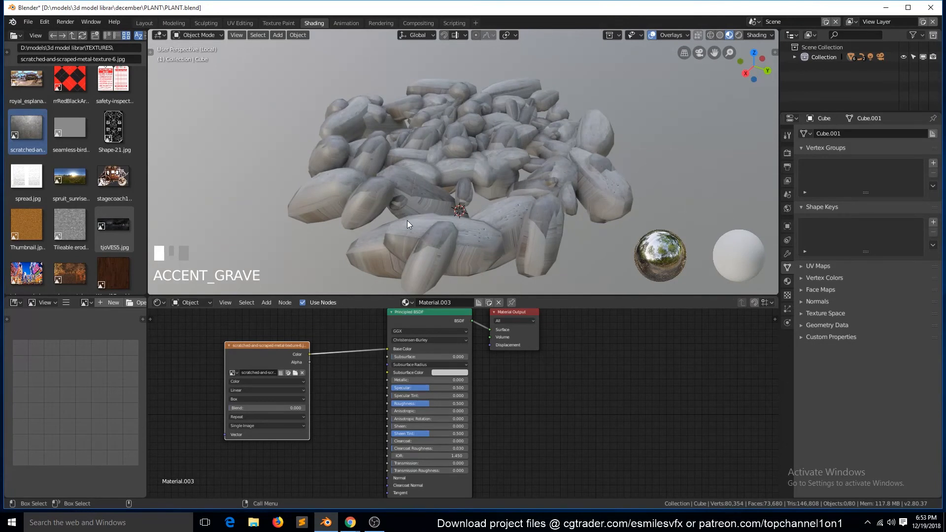
middle_drag(407, 221, 466, 253)
click(267, 346)
key(ctrl+t)
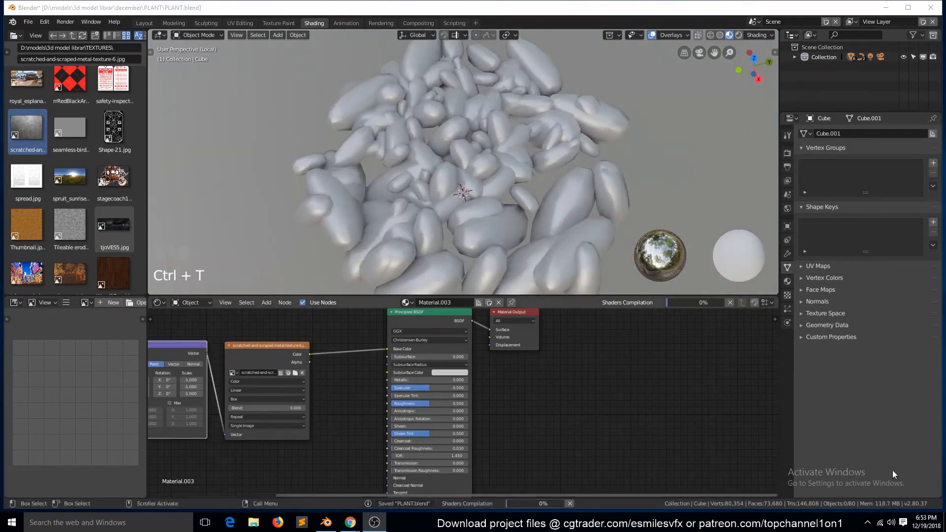
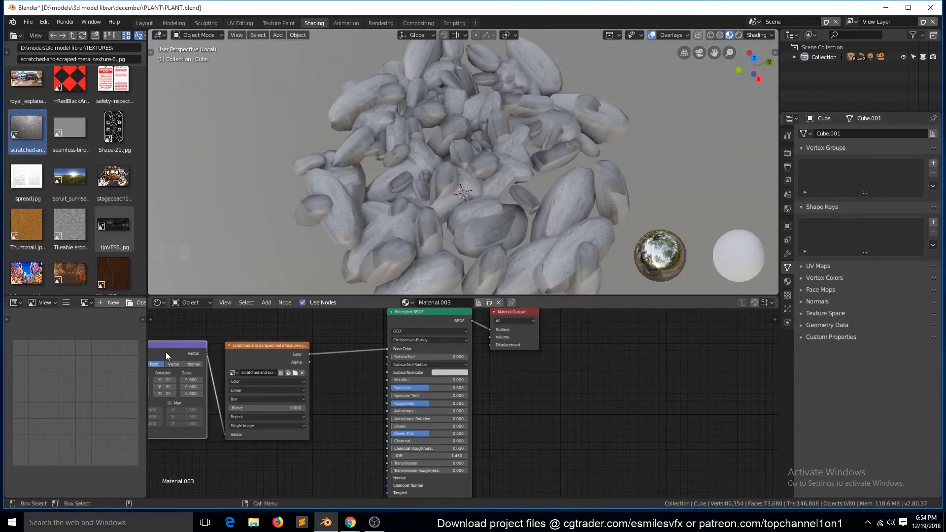
- Connect the Texture Coordinate node's Object output to the Vector input of the Mapping node
scroll(166, 351, down, 4)
click(185, 367)
middle_drag(186, 432, 471, 439)
scroll(471, 439, up, 10)
mouse_move(504, 394)
mouse_down()
mouse_move(548, 470)
mouse_move(489, 394)
mouse_up()
drag(491, 393, 545, 472)
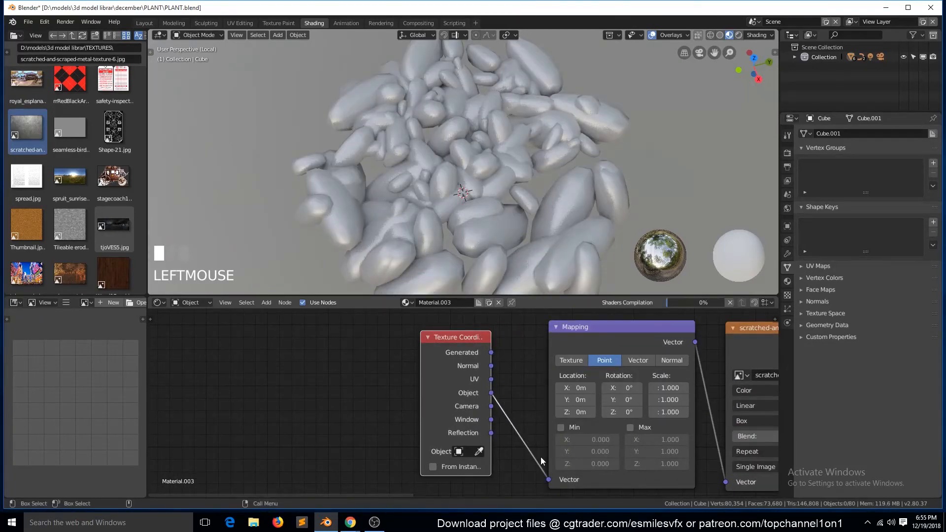
- Set the Mapping node's scale to 0.1 on X, Y and Z
click(665, 387)
click(705, 398)
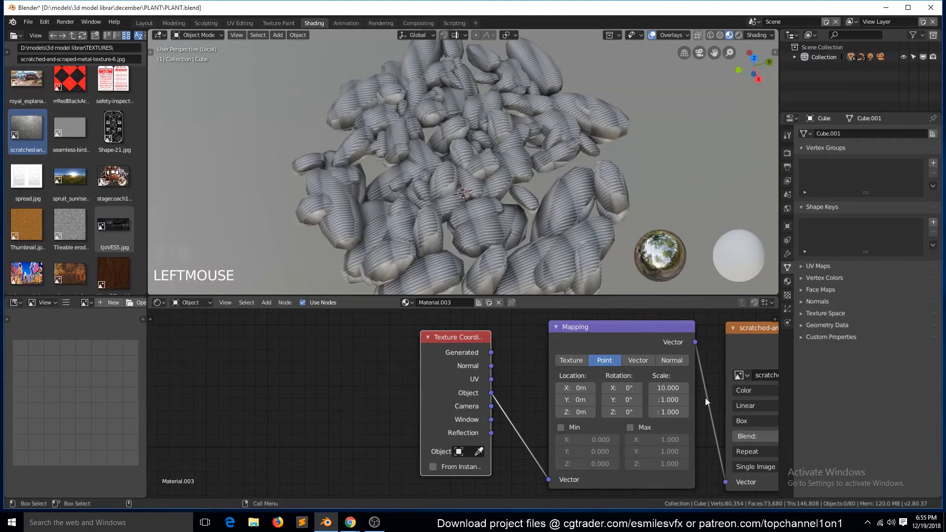
text(1)
click(699, 389)
click(670, 400)
text(.1)
click(702, 401)
click(671, 412)
text(.1)
click(710, 408)
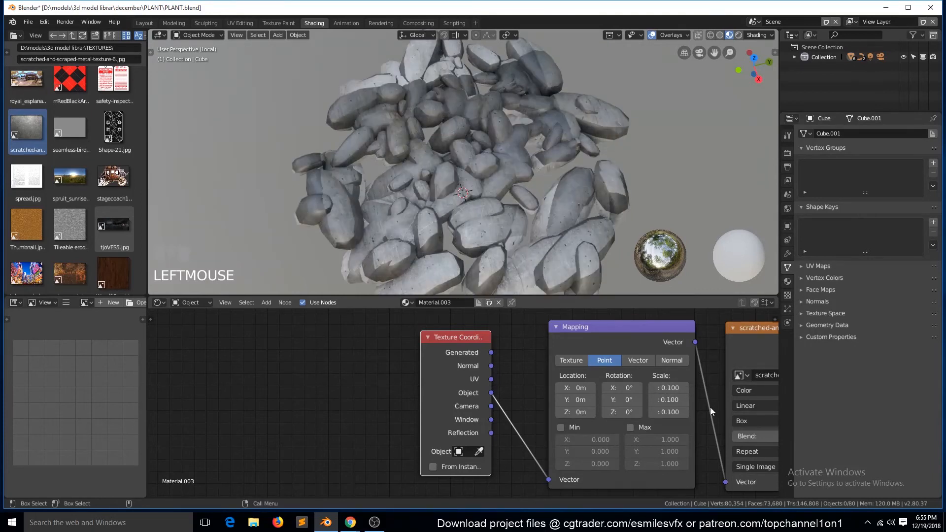
- Switch the image texture's projection to Sphere, check the pebbles from several angles and save the file
middle_drag(528, 213, 312, 111)
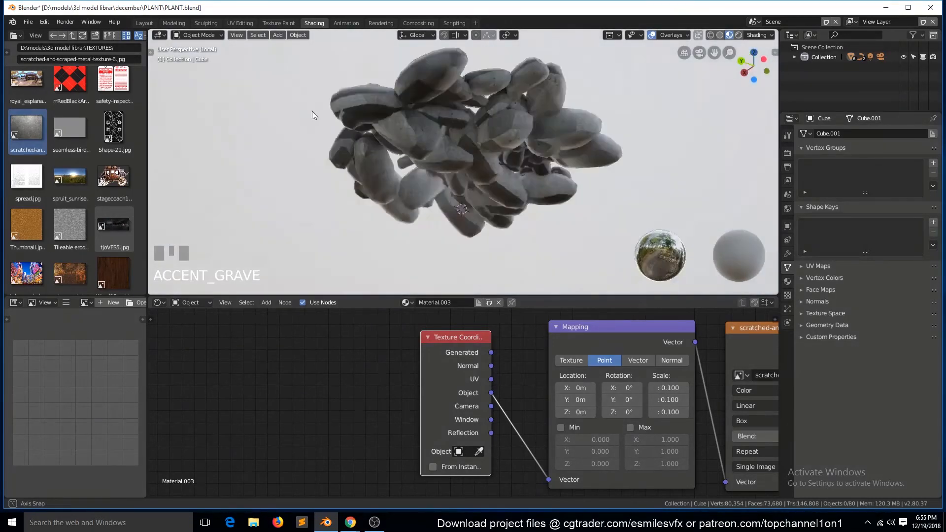
scroll(704, 388, down, 2)
click(725, 417)
click(713, 384)
middle_drag(636, 510, 528, 490)
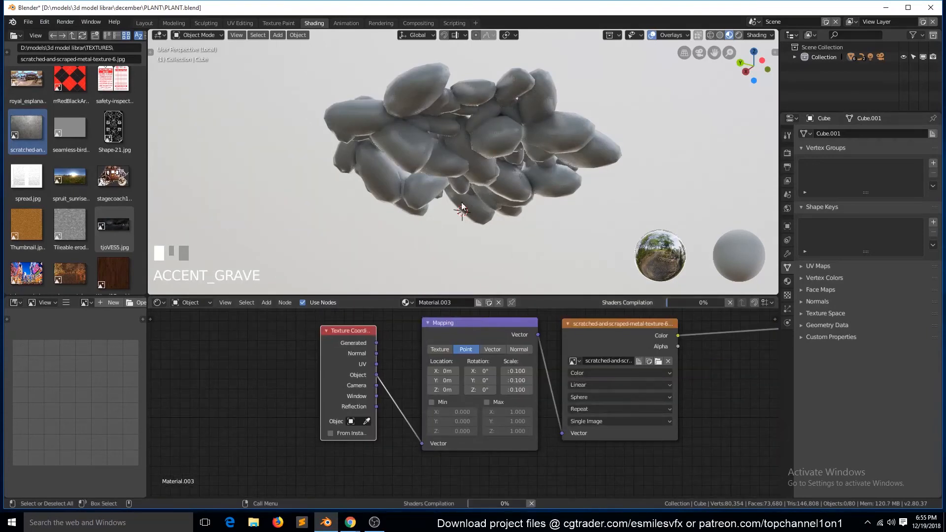
scroll(533, 230, up, 3)
middle_drag(449, 119, 402, 197)
key(ctrl+s)
- Add a Noise Texture node and move the texture coordinate, mapping and image texture nodes below it
scroll(407, 374, down, 3)
middle_drag(517, 207, 493, 221)
key(shift+a)
mouse_move(311, 387)
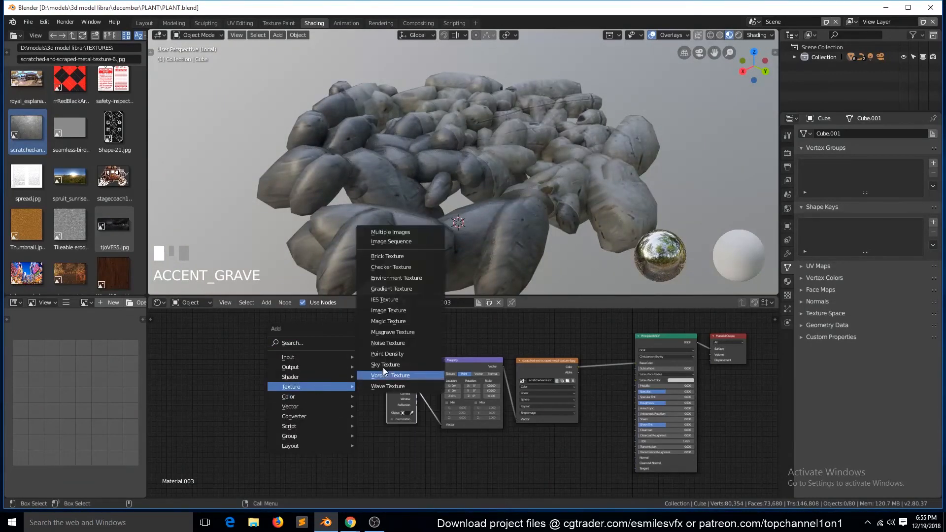
click(402, 343)
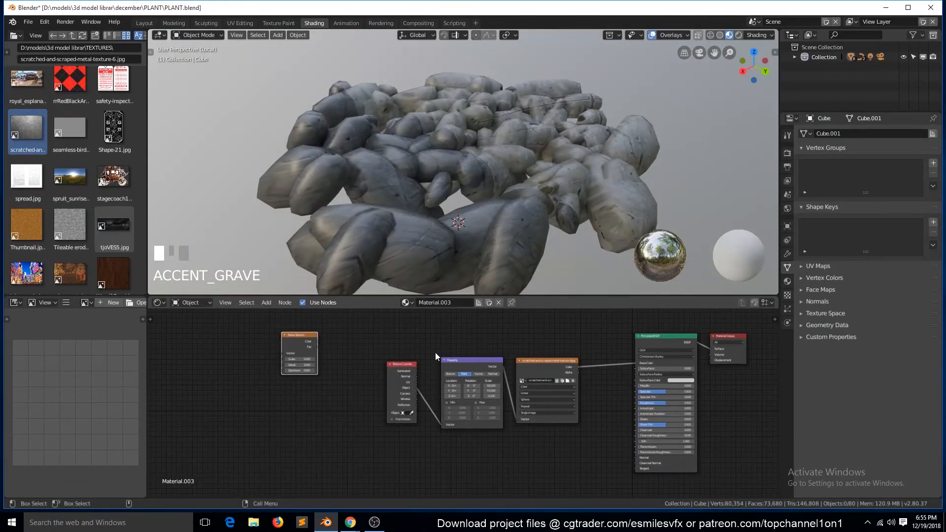
drag(405, 366, 361, 403)
drag(466, 366, 421, 394)
drag(528, 369, 490, 397)
- Insert a MixRGB node between the image texture and the Principled BSDF, and connect the noise's Color output to Color2
key(shift+a)
mouse_move(483, 367)
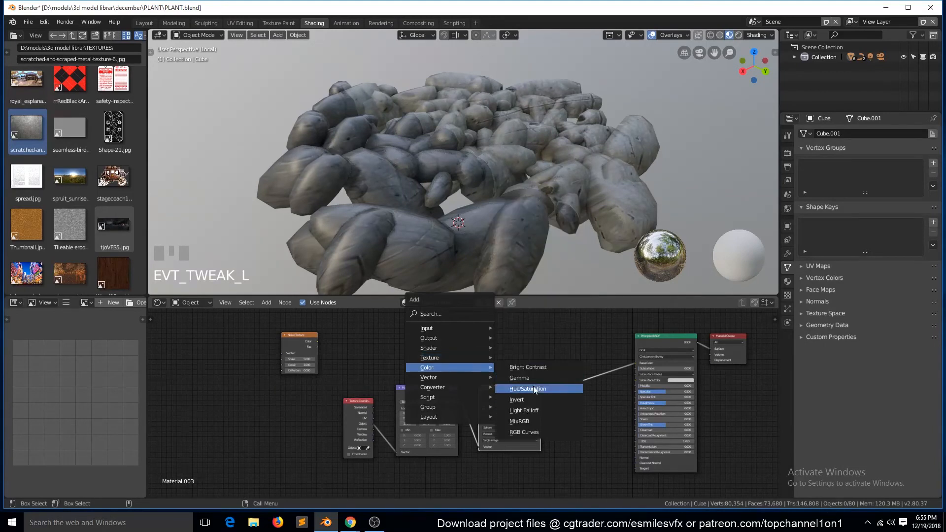
click(534, 421)
click(586, 372)
drag(317, 341, 583, 382)
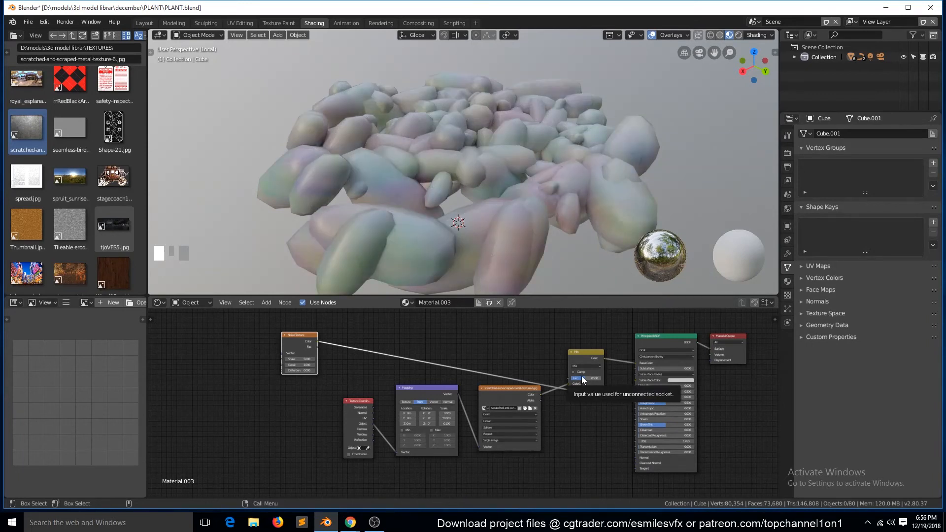
- Try the Overlay blend mode on the mix node with a slightly raised factor and inspect the pebbles
scroll(549, 373, up, 1)
click(621, 356)
click(611, 280)
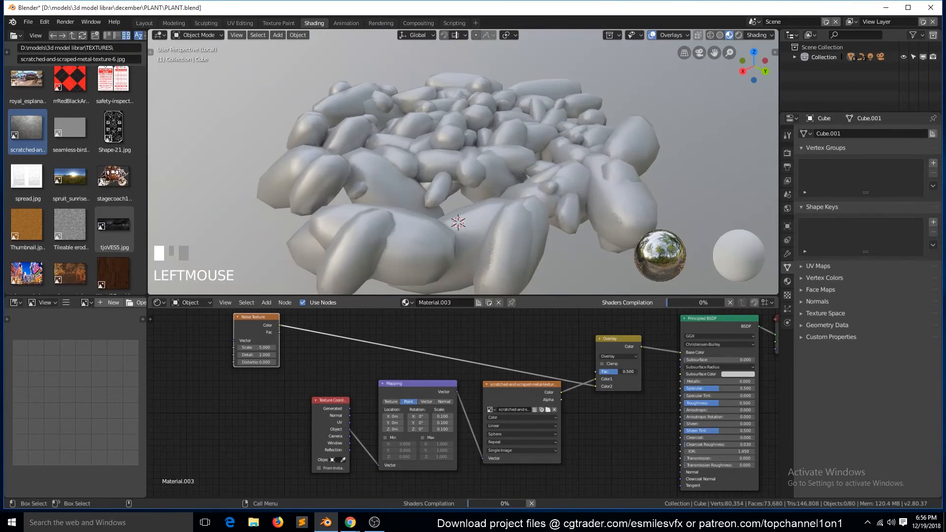
drag(612, 371, 614, 372)
click(676, 152)
key(grave)
middle_drag(676, 152, 557, 211)
- Insert an RGB Curves node between the noise texture and the mix node, adjust its curve and collapse it
key(shift+a)
mouse_move(393, 344)
click(443, 410)
click(385, 352)
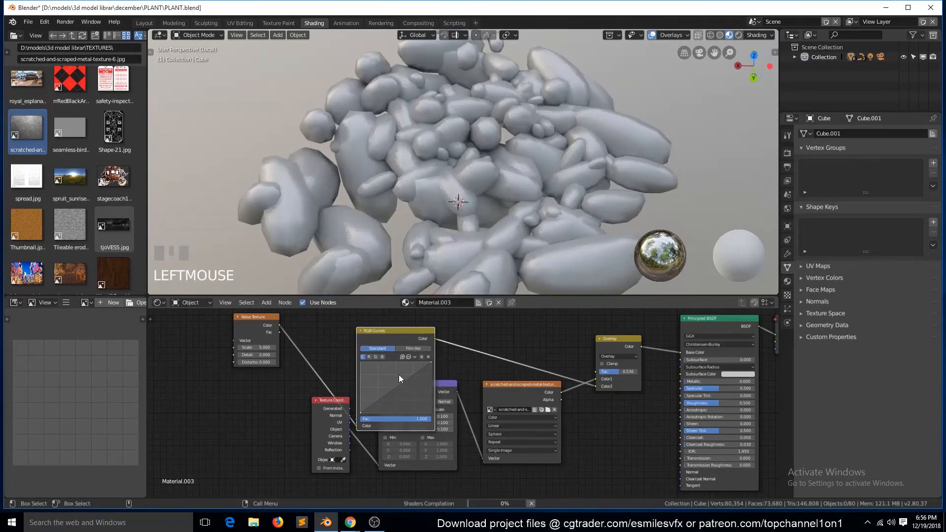
mouse_move(406, 387)
mouse_down()
mouse_move(401, 370)
mouse_move(386, 399)
mouse_move(407, 375)
mouse_up()
click(360, 330)
drag(539, 388, 530, 410)
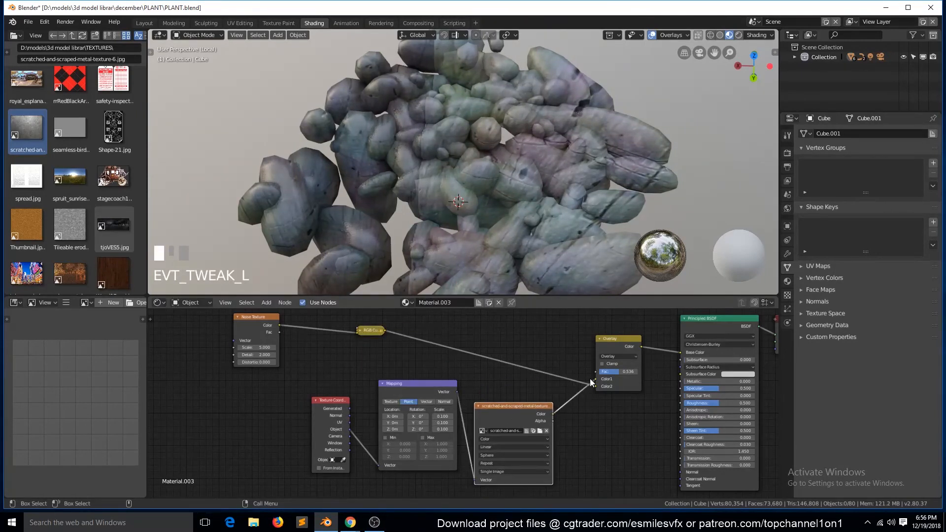
- Raise the mix node's factor to 1.000 and set its blend mode to Mix
drag(609, 375, 621, 373)
click(623, 356)
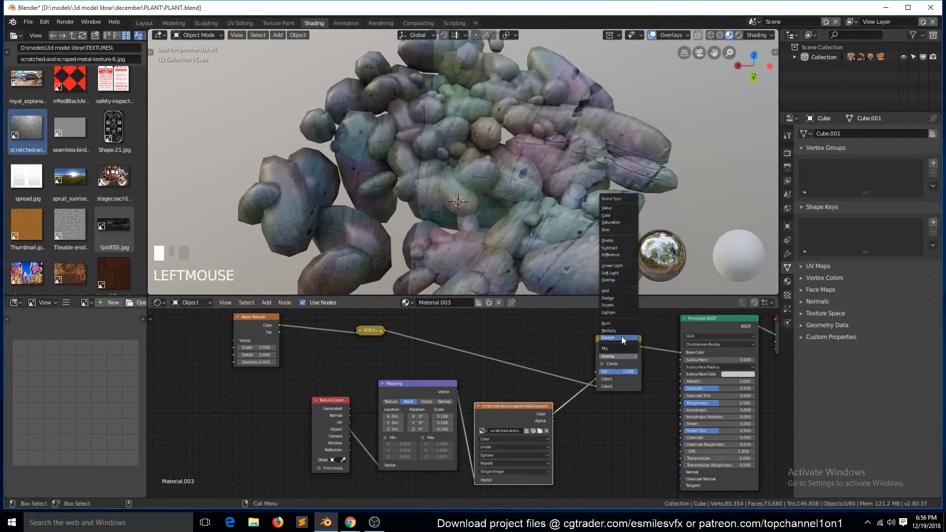
click(606, 348)
- Reroute the image texture's color from the mix node to the BSDF's Roughness and insert a ColorRamp on that link
drag(595, 378, 682, 400)
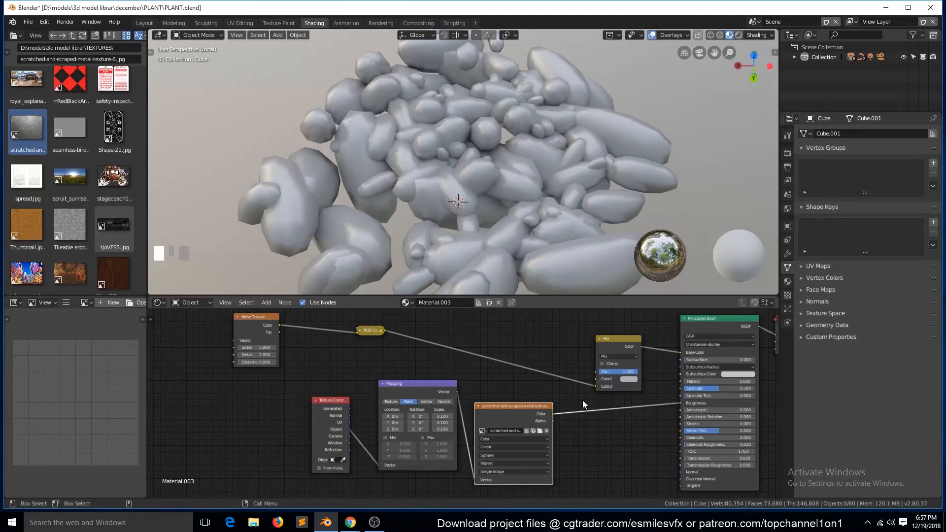
key(ctrl+s)
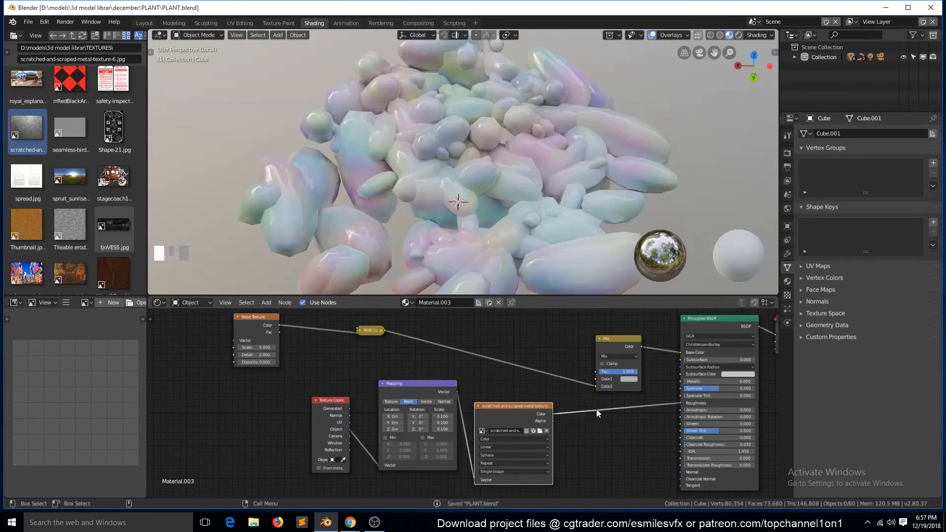
key(shift+a)
mouse_move(577, 422)
click(663, 328)
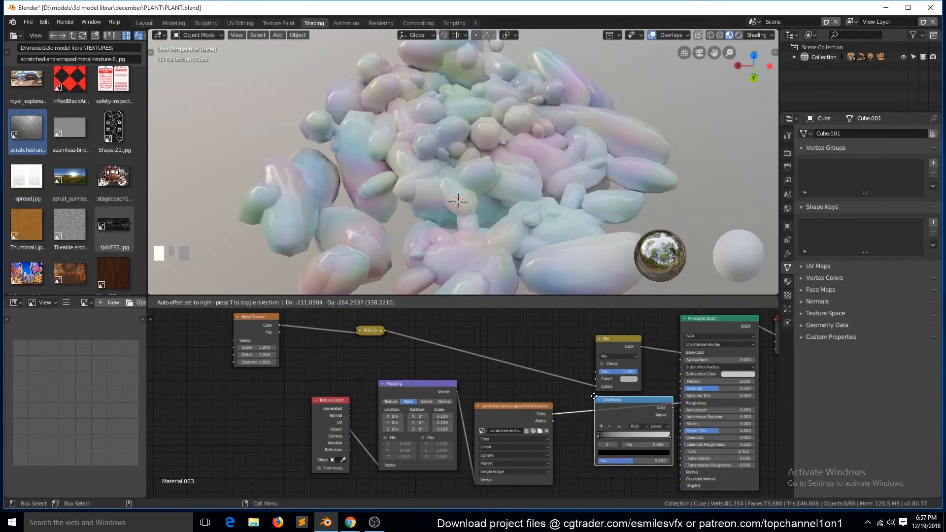
click(594, 396)
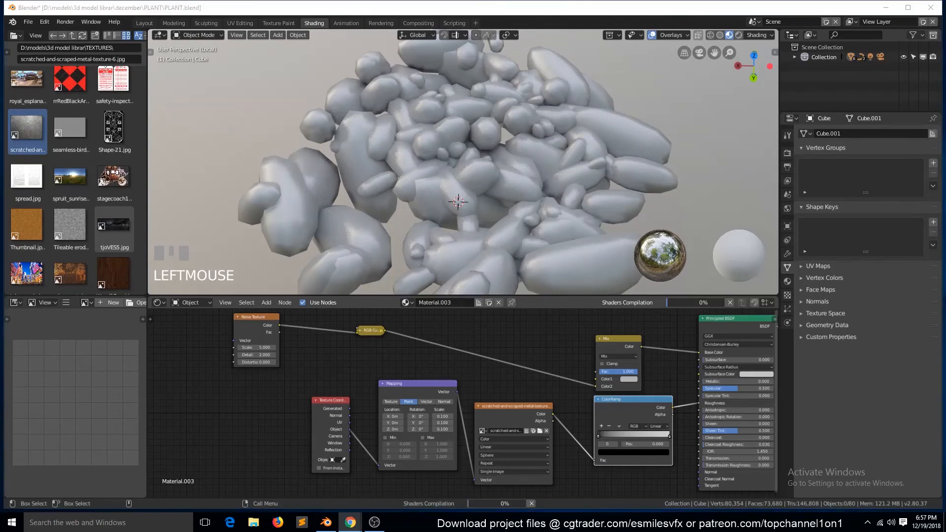
- Preview the ColorRamp's output on the pebbles, placing the black stop at about 0.036 and moving the white stop inward
click(531, 409)
middle_drag(589, 444, 539, 404)
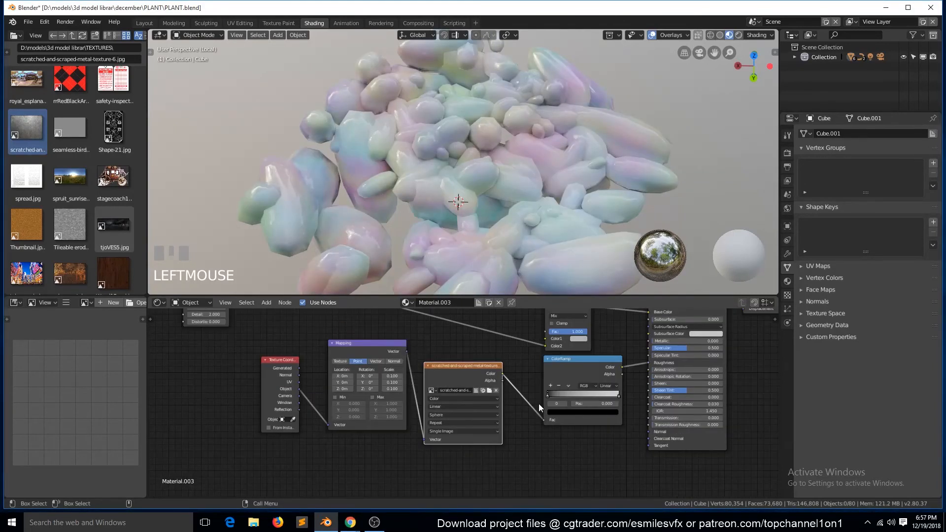
scroll(536, 436, up, 2)
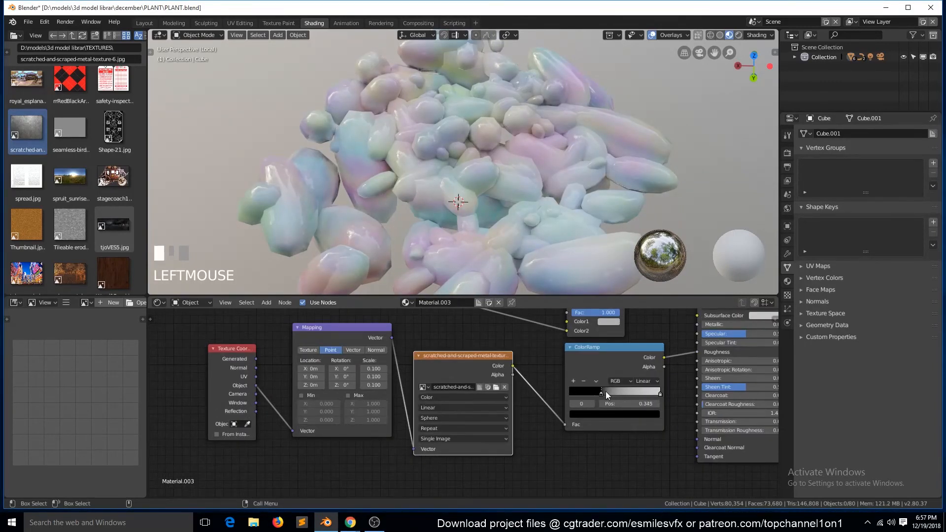
click(620, 362)
ctrl+shift+click(621, 353)
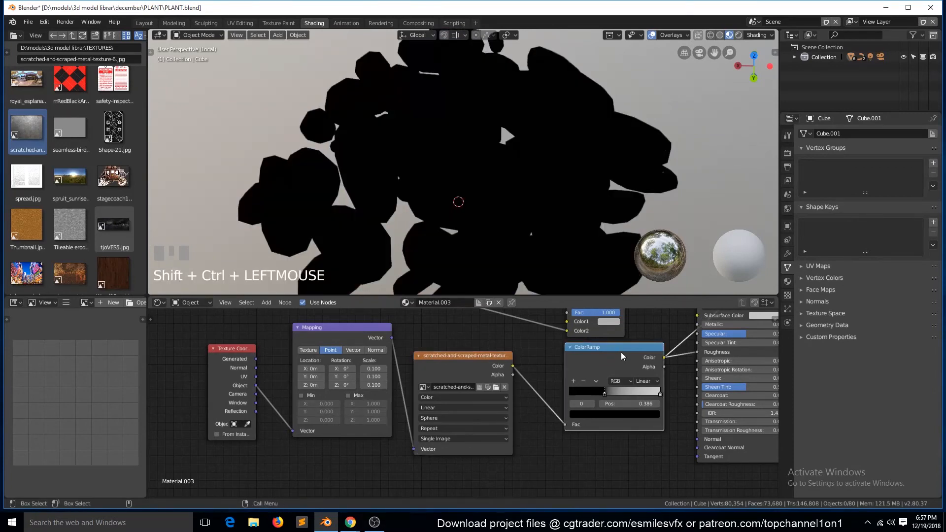
drag(602, 393, 570, 391)
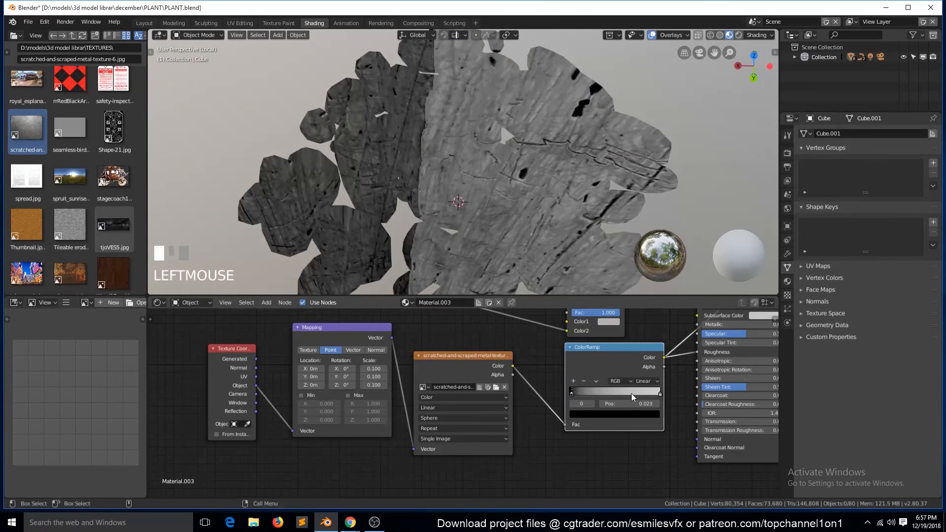
drag(657, 392, 578, 394)
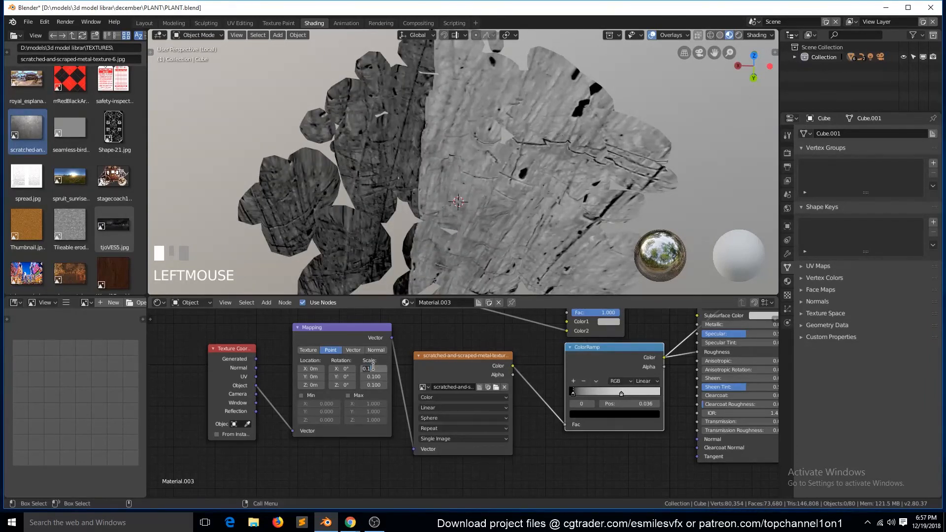
- Set the image texture's projection to Box with a blend of about 0.867
click(433, 418)
click(433, 438)
click(388, 414)
click(429, 418)
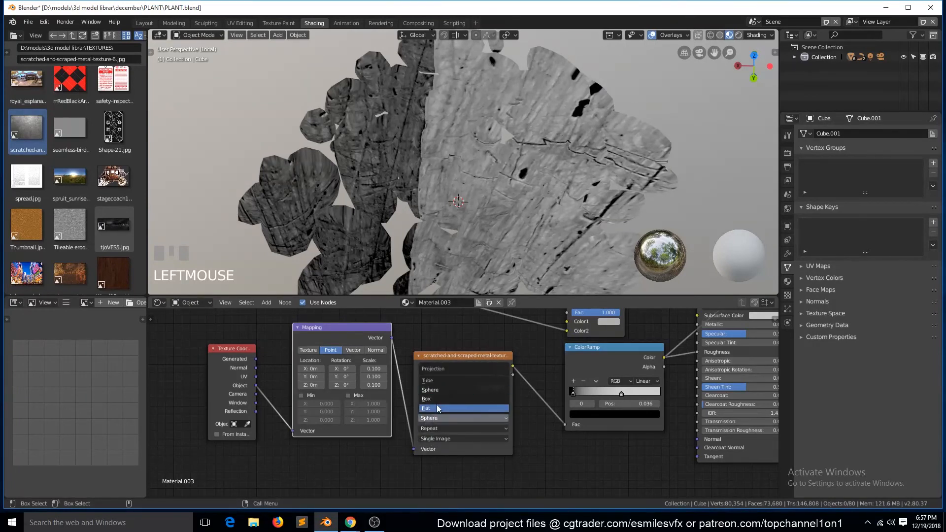
click(439, 400)
drag(442, 429, 522, 428)
- Set the Mapping node's scale to 0.08 on X, Y and Z
click(376, 368)
text(0.0)
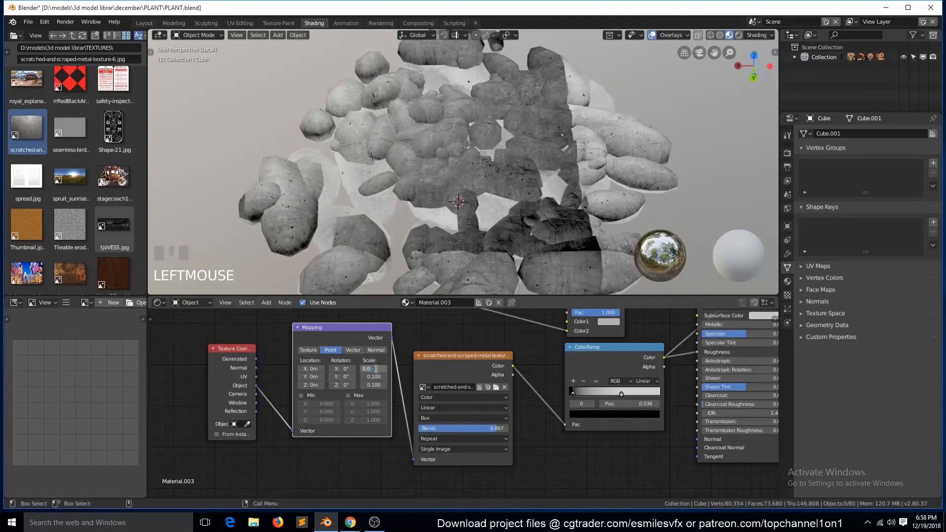
text(8)
key(Return)
text(.08)
click(376, 382)
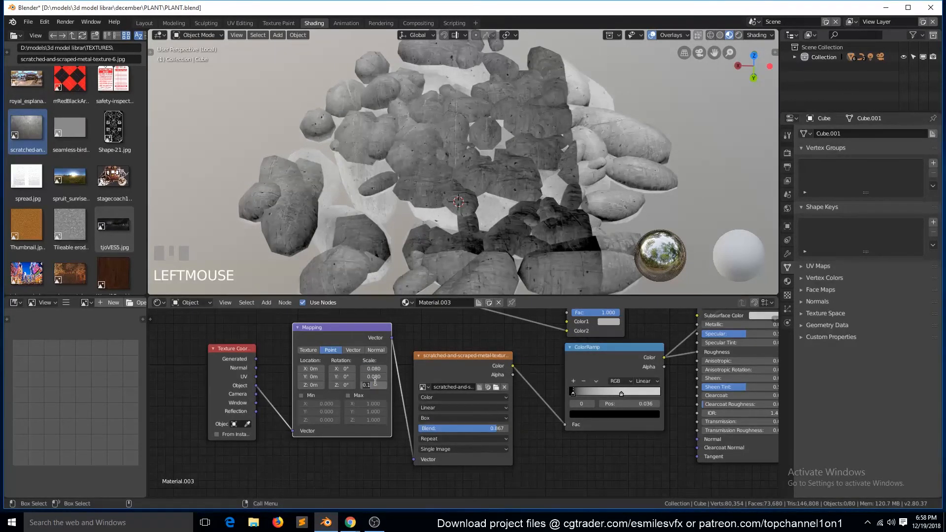
text(.08)
key(Return)
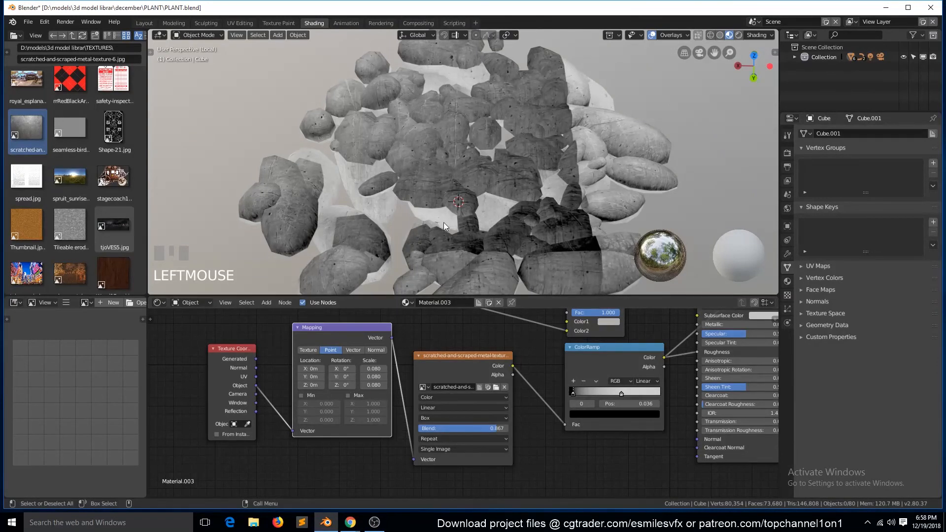
- Recalculate the normals of the entire pebble mesh in Edit Mode and return to Object Mode
key(Tab)
key(a)
key(shift+n)
key(Tab)
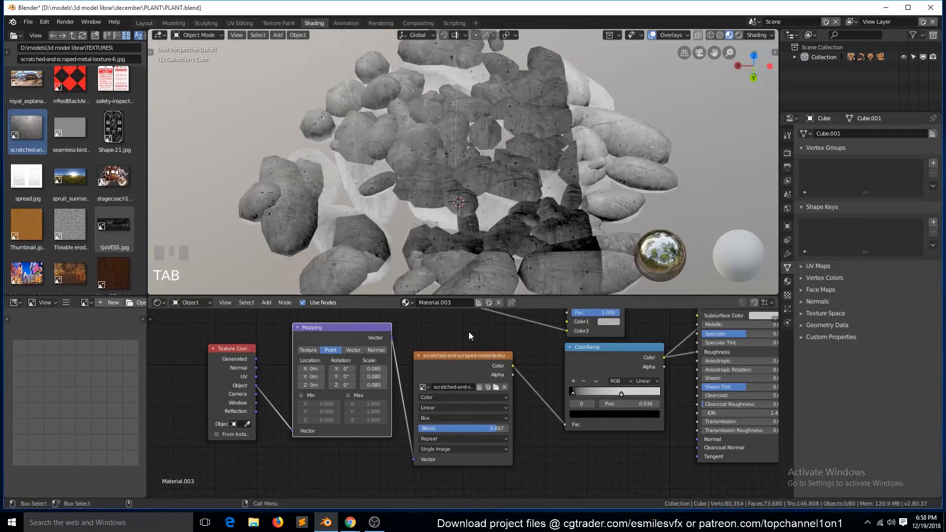
- Shift the Mapping node's X location by about 1.2 m and save the file
mouse_move(311, 369)
mouse_down()
mouse_move(295, 369)
mouse_move(305, 369)
mouse_up()
key(grave)
key(ctrl+s)
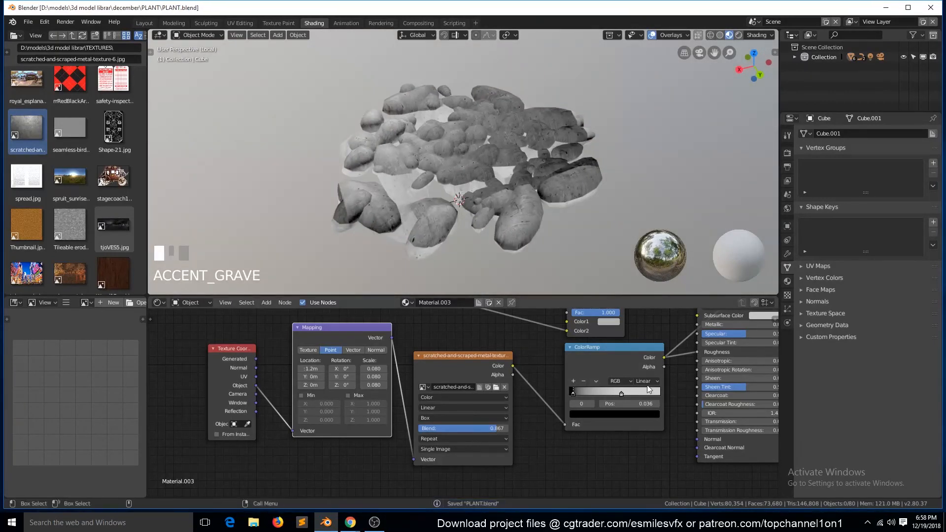
- Connect the ColorRamp's color to the Material Output's Displacement and restore the Principled BSDF as its Surface shader
scroll(624, 356, down, 1)
scroll(707, 332, down, 3)
drag(701, 326, 746, 373)
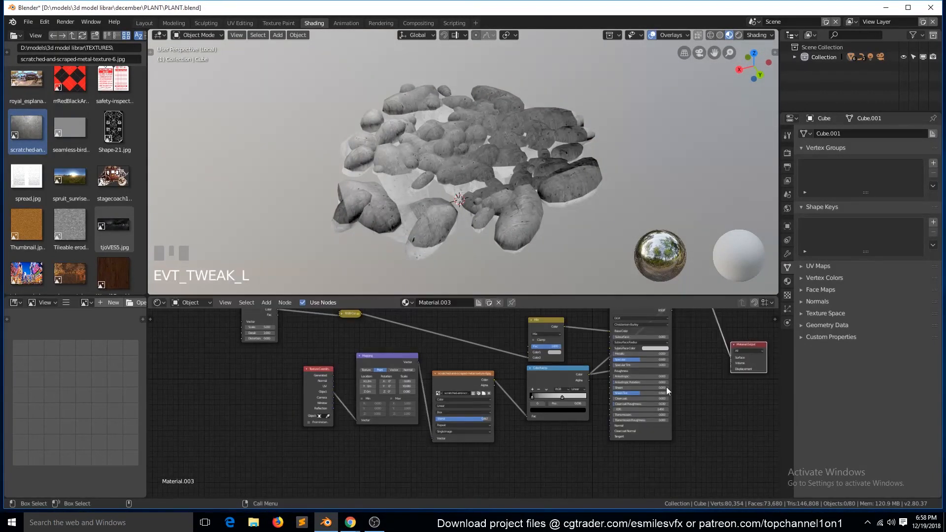
scroll(611, 373, up, 3)
scroll(603, 377, down, 2)
drag(600, 373, 752, 367)
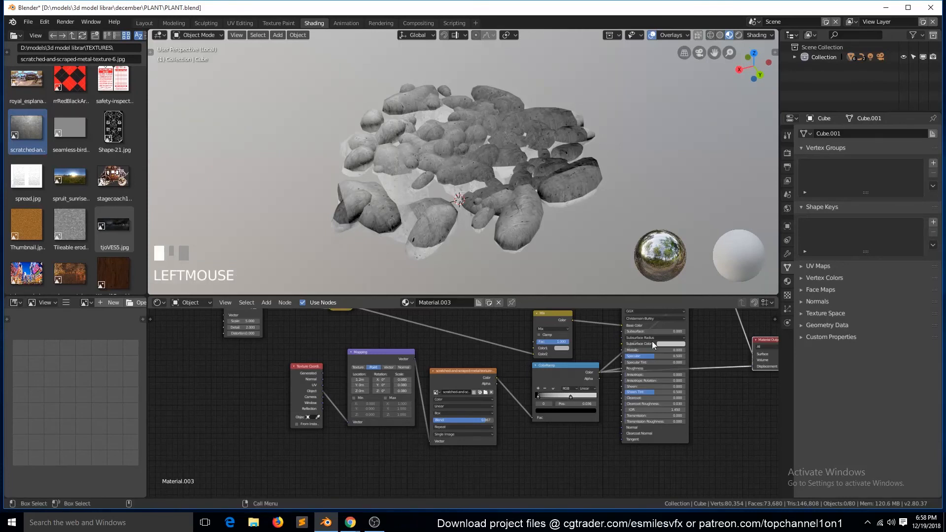
scroll(654, 342, down, 4)
click(604, 324)
scroll(604, 324, up, 2)
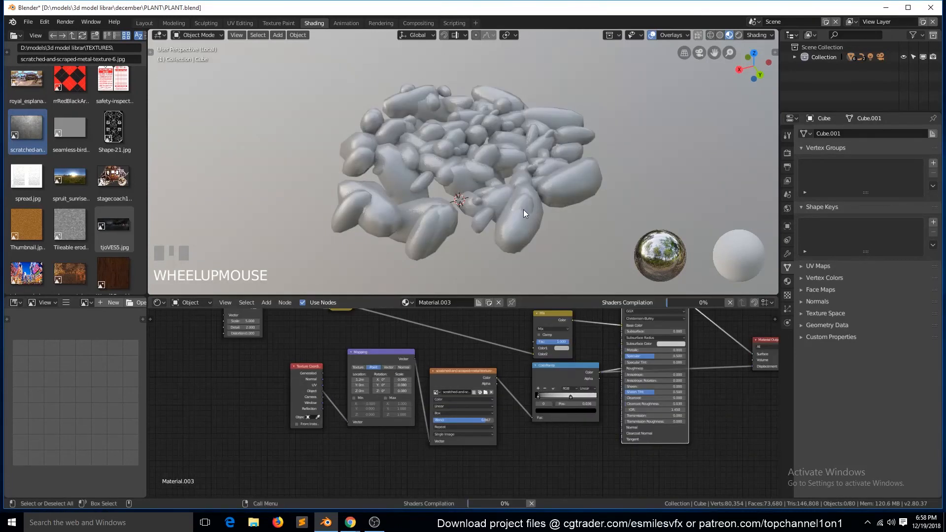
scroll(525, 208, up, 4)
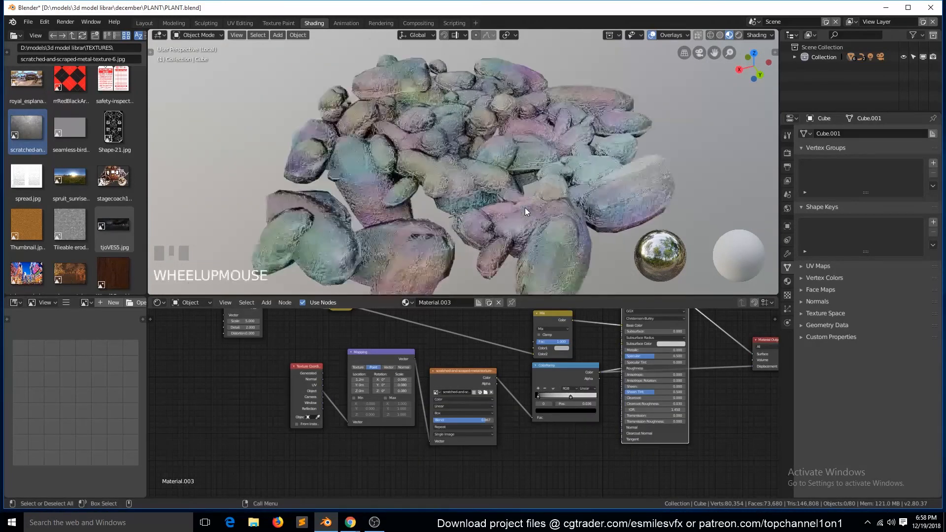
- Insert a Math node set to Multiply between the ColorRamp and the Displacement input, and inspect the pebbles' surface up close
scroll(721, 382, down, 3)
drag(715, 352, 753, 351)
key(shift+a)
mouse_move(672, 409)
click(719, 334)
click(675, 379)
click(675, 377)
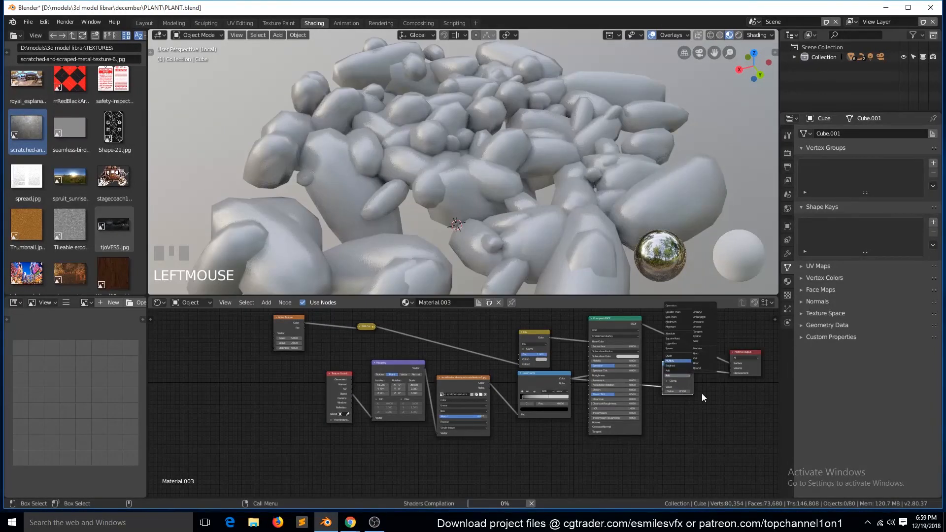
click(678, 360)
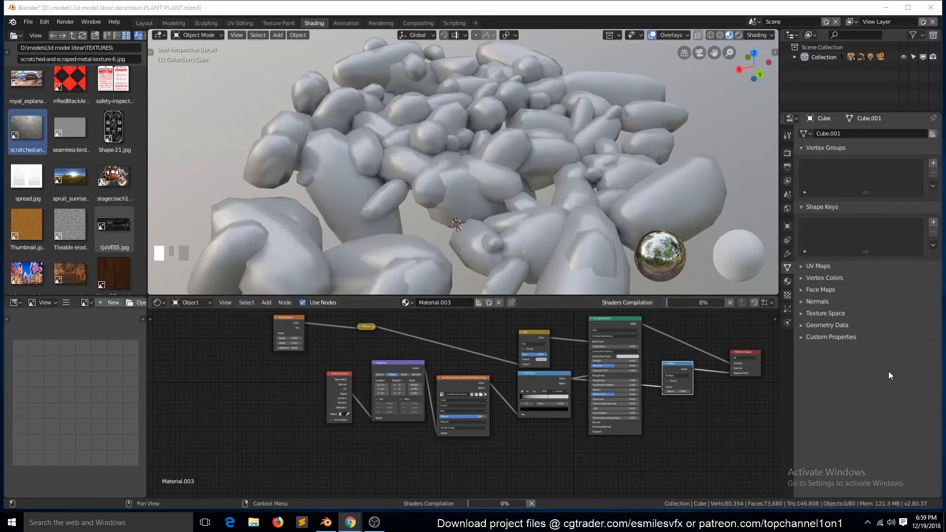
click(697, 400)
key(grave)
scroll(511, 182, up, 5)
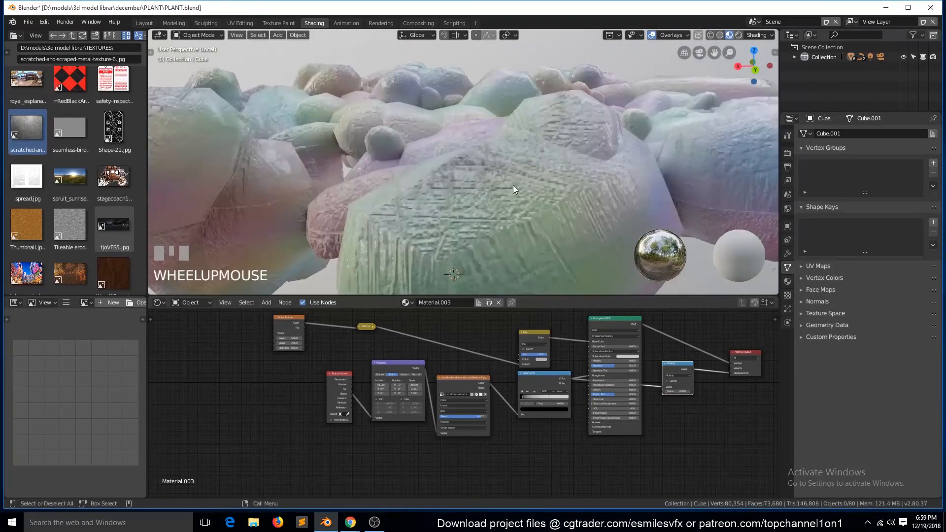
- Set the displacement Multiply node's value to 0.001 and save the file
scroll(513, 185, down, 3)
scroll(687, 415, up, 2)
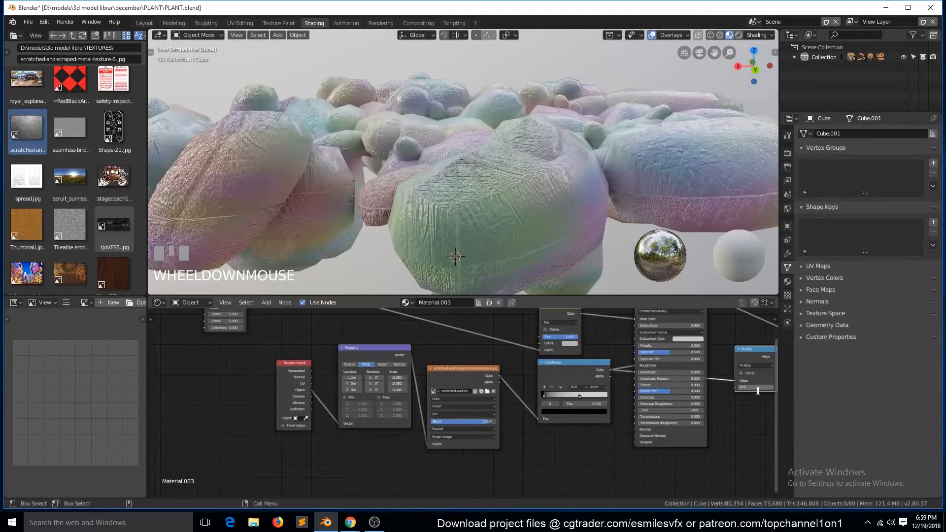
key(grave)
scroll(588, 281, up, 3)
key(ctrl+s)
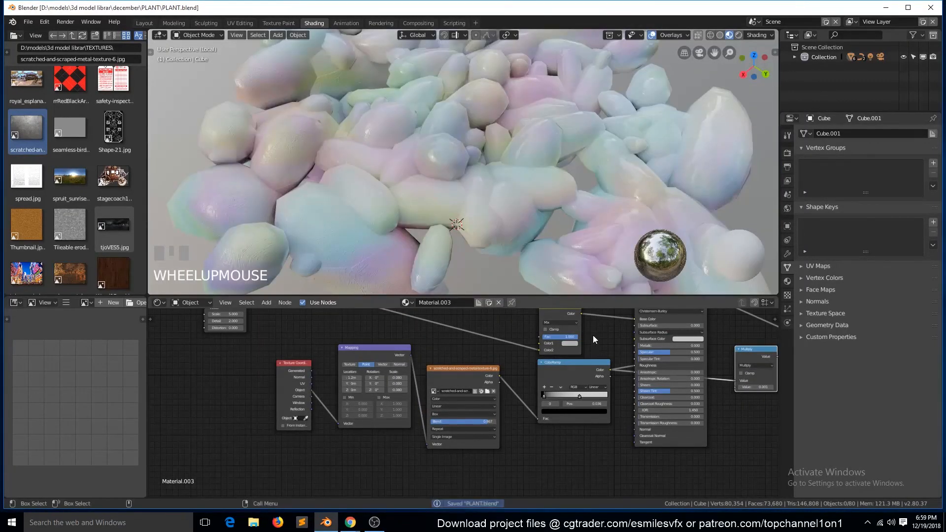
- Connect the scratched-metal image's color to the Mix node's Color1 and set it to Add with a factor of about 0.308
scroll(593, 335, down, 2)
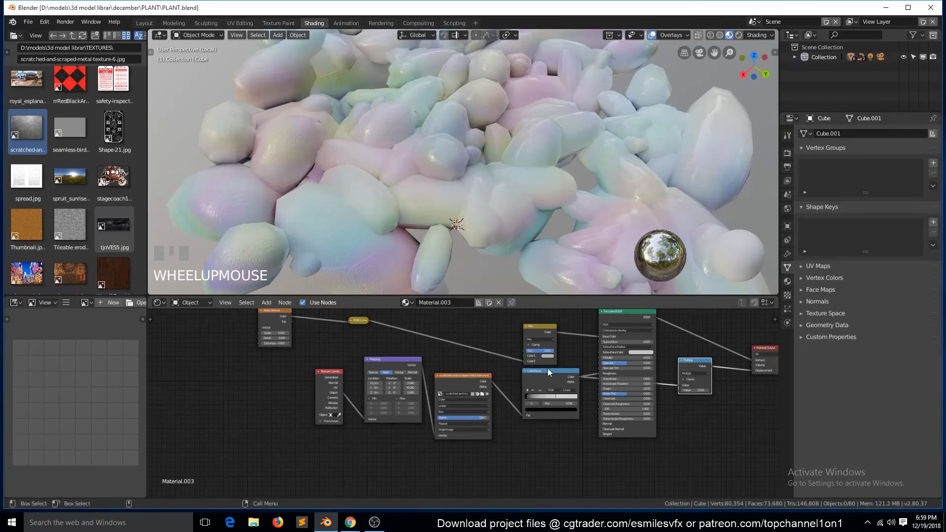
drag(521, 353, 533, 352)
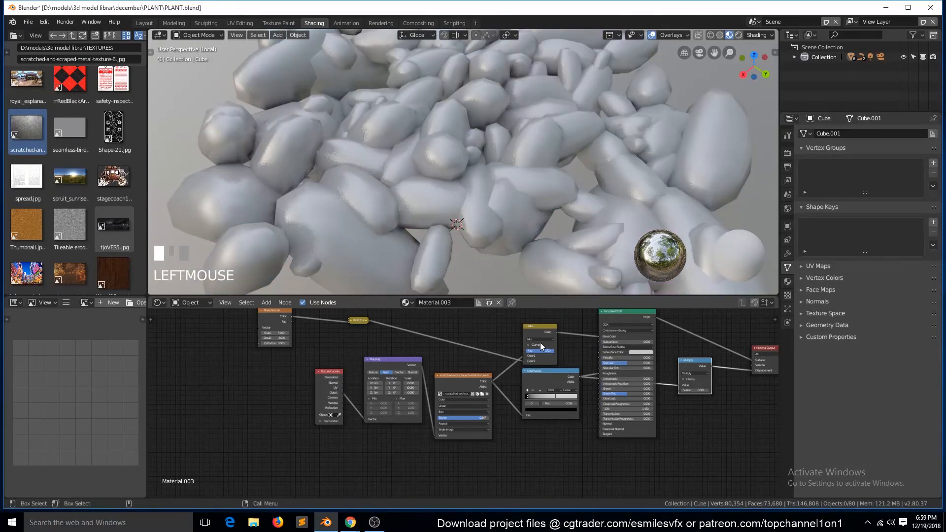
click(540, 341)
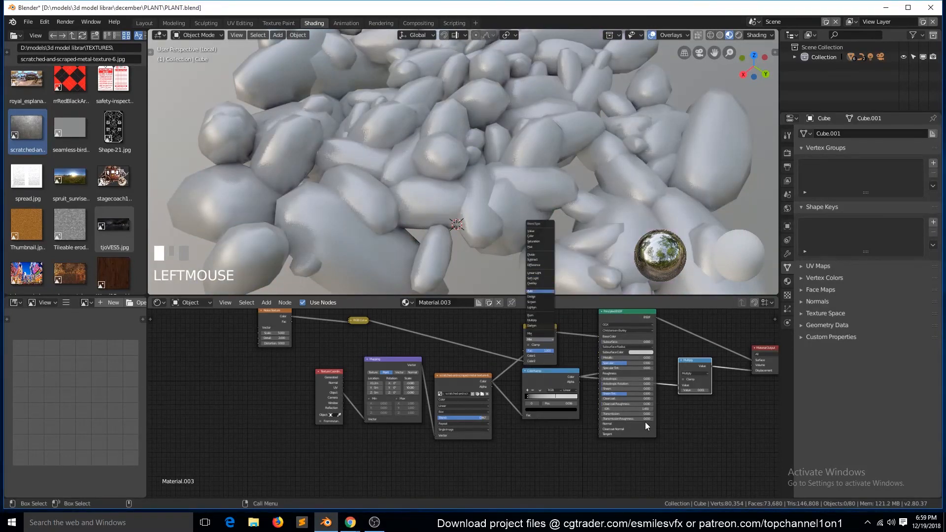
click(537, 292)
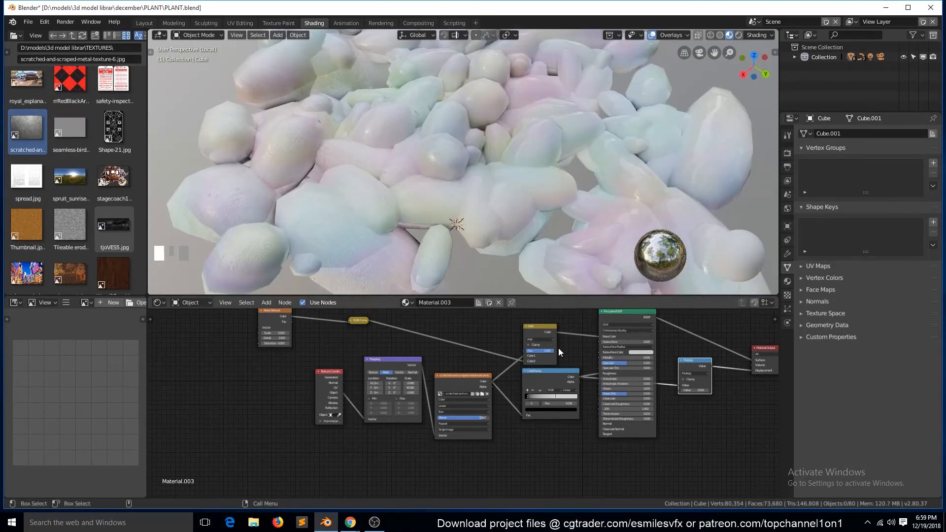
scroll(558, 347, up, 1)
drag(564, 342, 549, 341)
scroll(593, 395, up, 1)
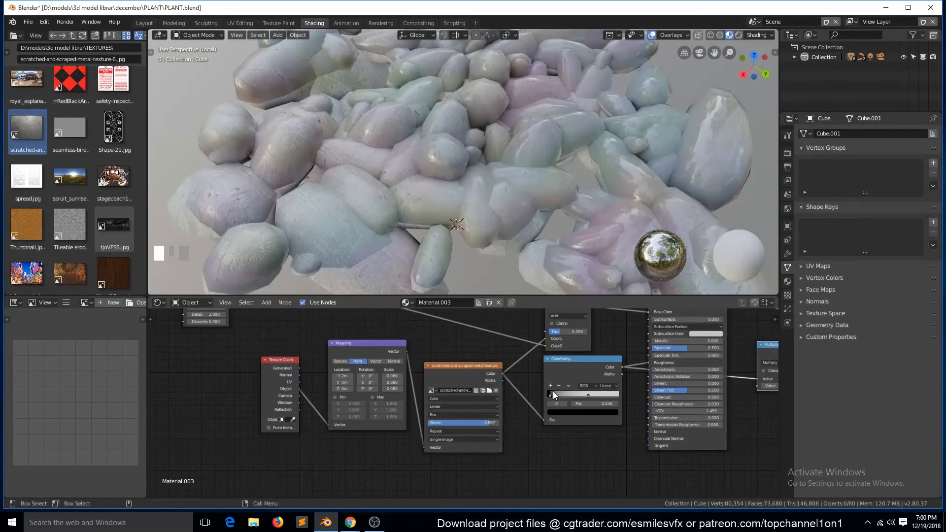
- Lighten the ColorRamp's black stop to grey, and try the Principled BSDF's Metallic at 1 before returning it to 0
click(575, 412)
drag(604, 332, 604, 334)
drag(676, 341, 739, 340)
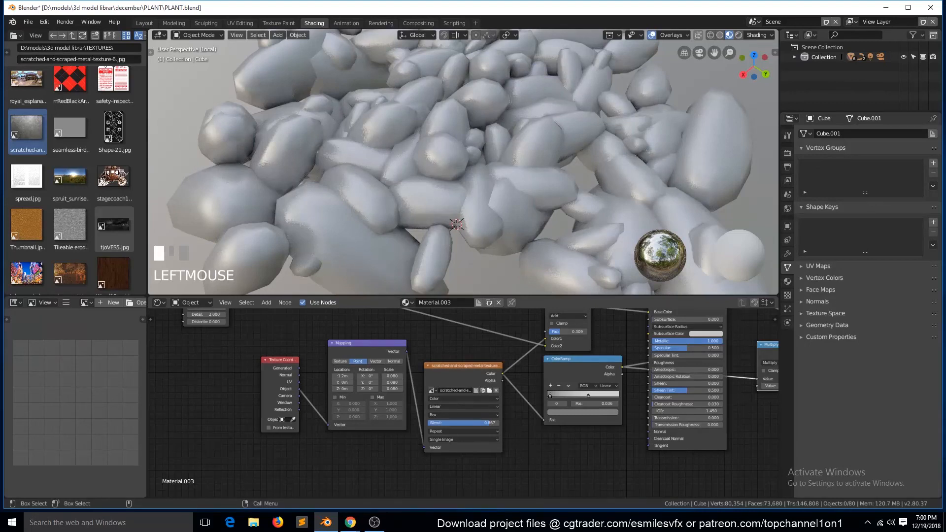
drag(671, 343, 646, 343)
- Change the color Mix node's blend type to Multiply and raise its factor to 1
scroll(587, 347, down, 3)
click(550, 333)
click(551, 312)
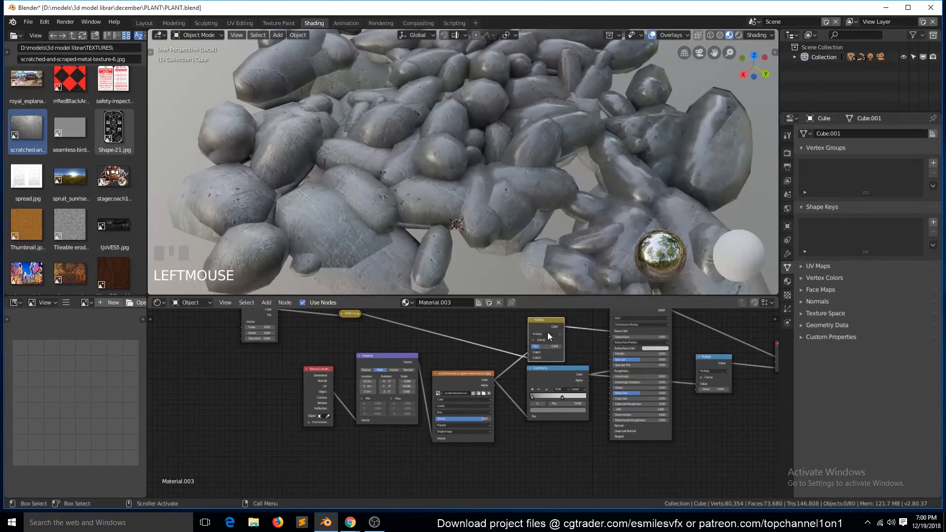
drag(550, 345, 591, 345)
scroll(518, 247, down, 4)
mouse_move(518, 247)
middle_down()
mouse_move(579, 243)
mouse_move(489, 240)
middle_up()
- Move the ColorRamp's darker stop to a position of about 0.4
scroll(557, 415, up, 2)
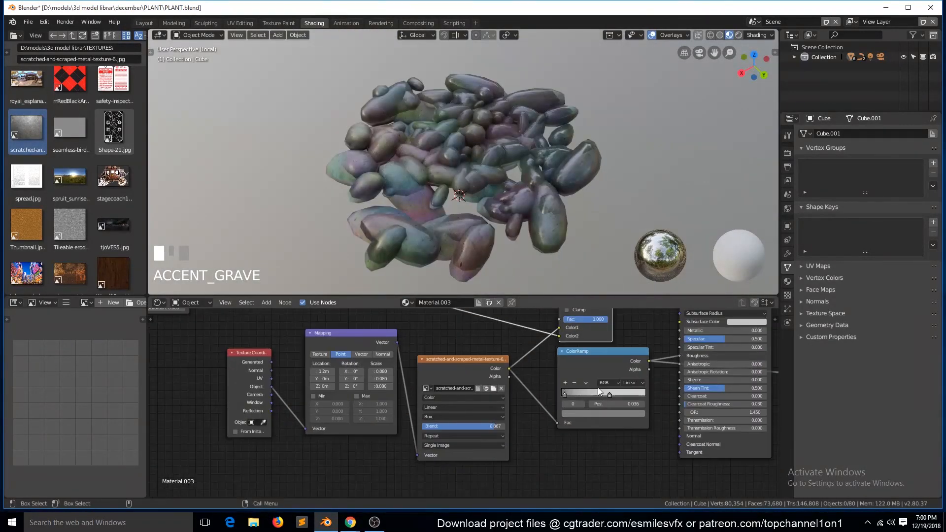
drag(646, 367, 637, 377)
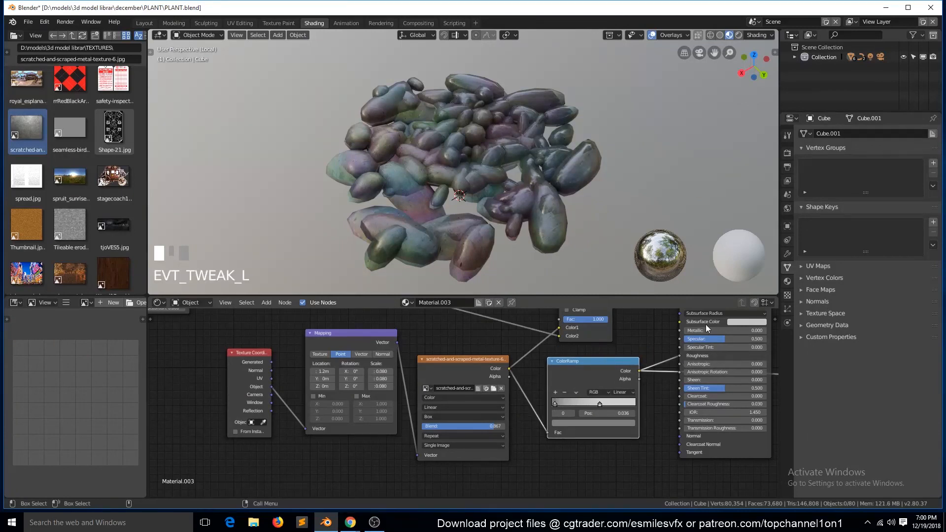
mouse_move(722, 330)
mouse_down()
mouse_move(798, 331)
mouse_move(721, 331)
mouse_up()
mouse_move(555, 403)
mouse_down()
mouse_move(593, 413)
mouse_move(585, 409)
mouse_up()
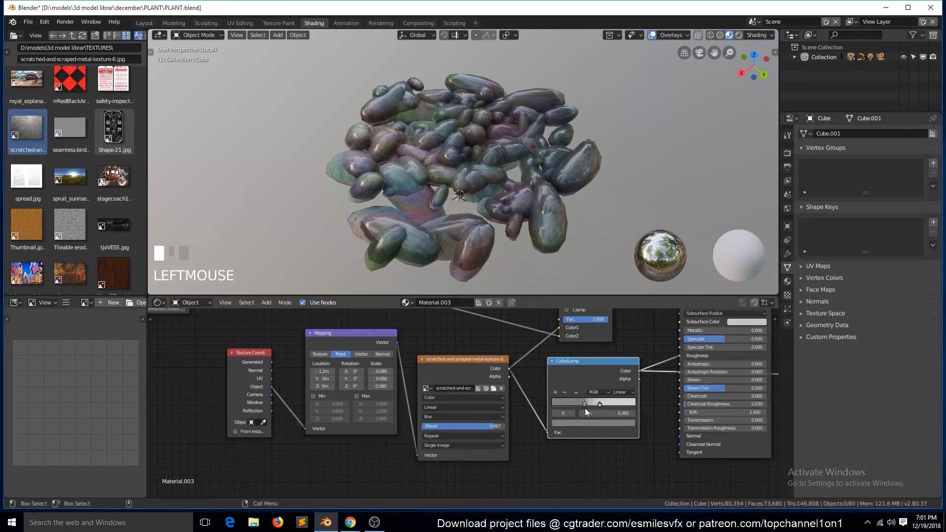
scroll(641, 379, down, 4)
scroll(636, 374, up, 3)
scroll(602, 344, down, 1)
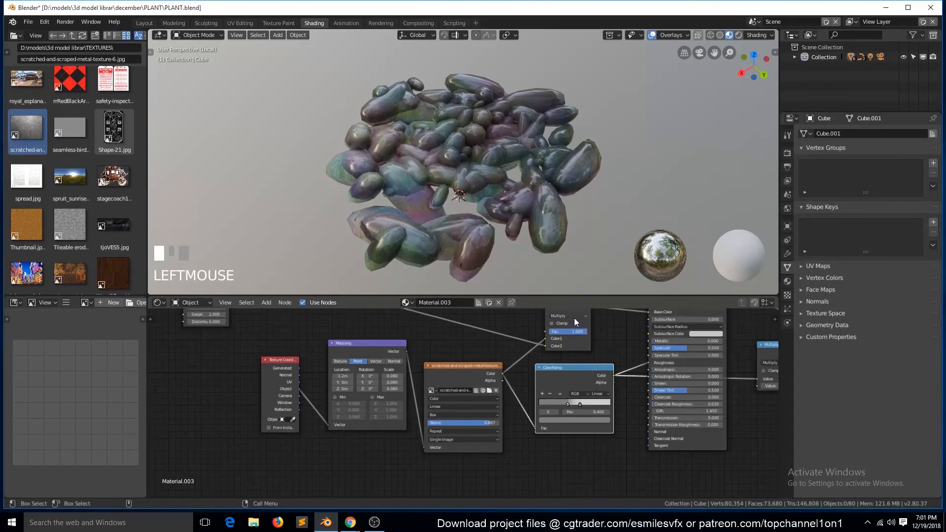
- Change the color Mix node's blend type to Overlay, leave local view and save the file
click(575, 317)
click(569, 240)
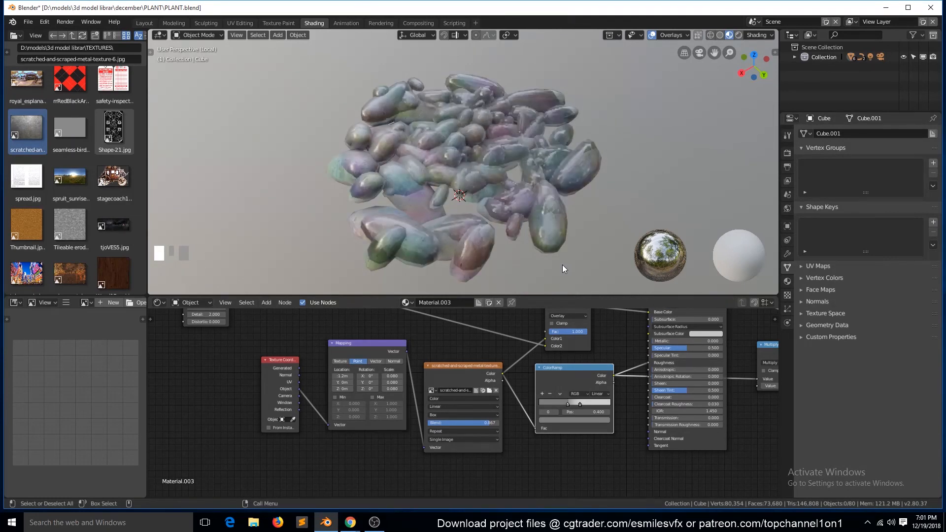
scroll(530, 206, down, 4)
scroll(574, 233, up, 6)
key(grave)
key(KP_Divide)
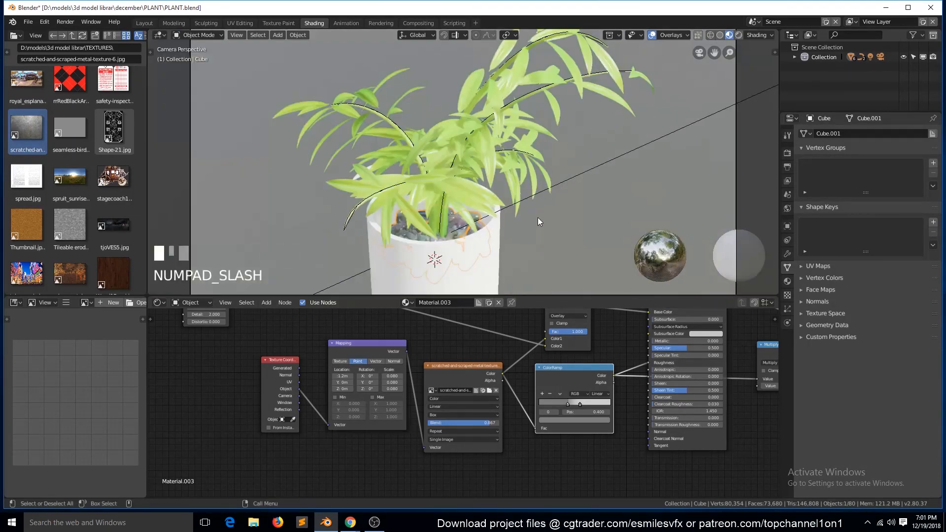
key(ctrl+s)
- View the plant through the camera in Rendered shading and show the World settings
key(grave)
key(KP_0)
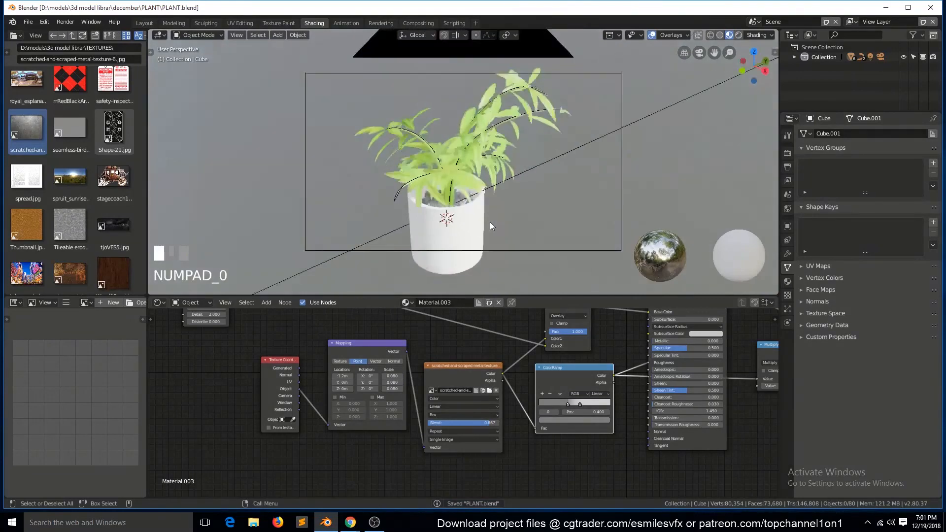
scroll(490, 222, up, 3)
scroll(667, 140, down, 2)
click(786, 180)
click(788, 208)
click(738, 35)
- Select the loose leaf beside the pot and set its Principled BSDF's Subsurface to 0.01
click(595, 103)
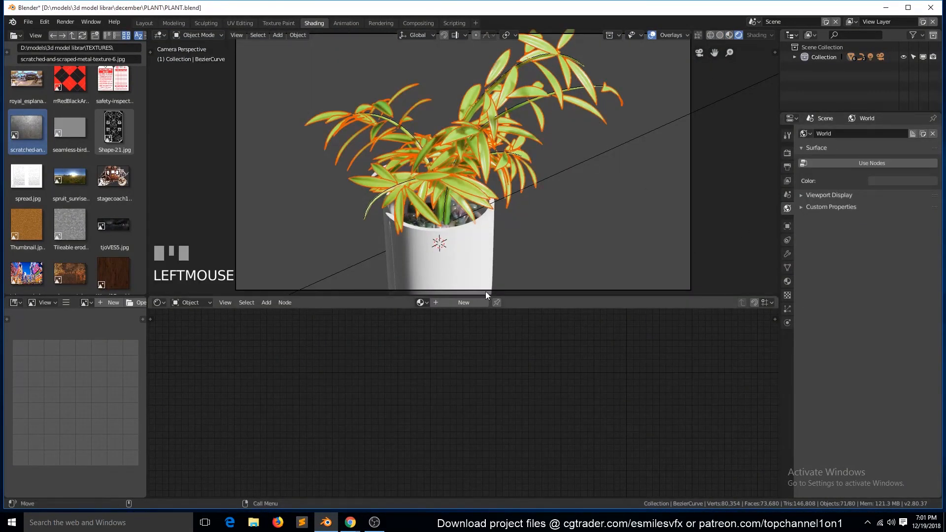
scroll(398, 230, down, 3)
key(grave)
click(556, 215)
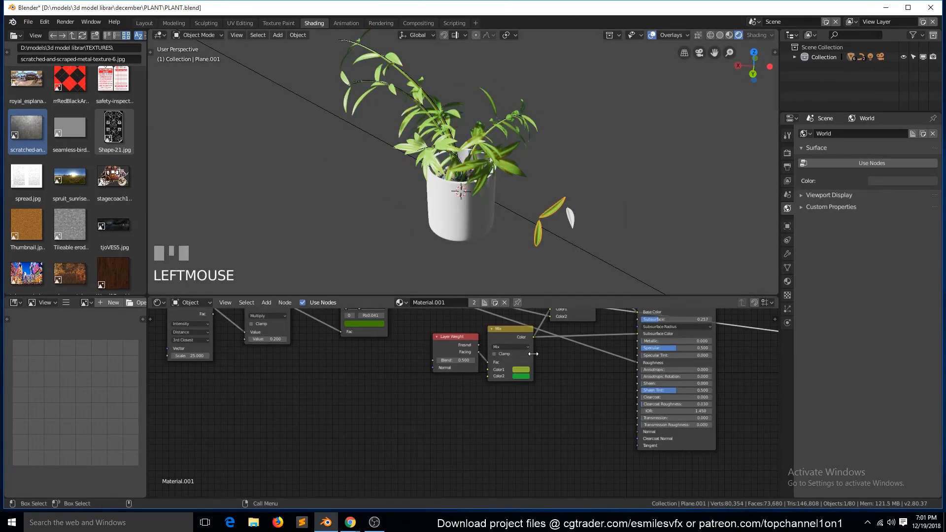
scroll(586, 321, up, 5)
drag(445, 326, 421, 327)
scroll(508, 216, up, 3)
double_click(444, 327)
text(.01)
key(Return)
key(grave)
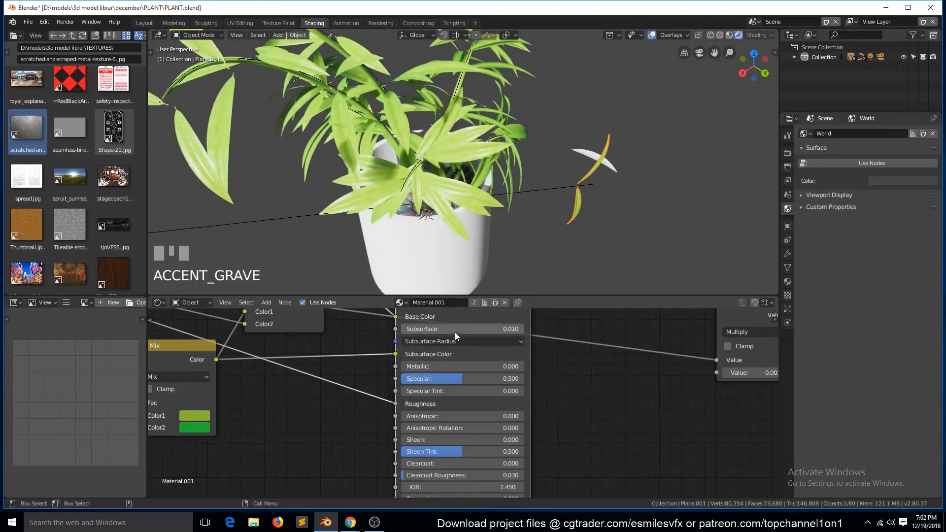
- Return to the camera view, deselect everything and save the file
key(KP_0)
key(a)
key(ctrl+s)
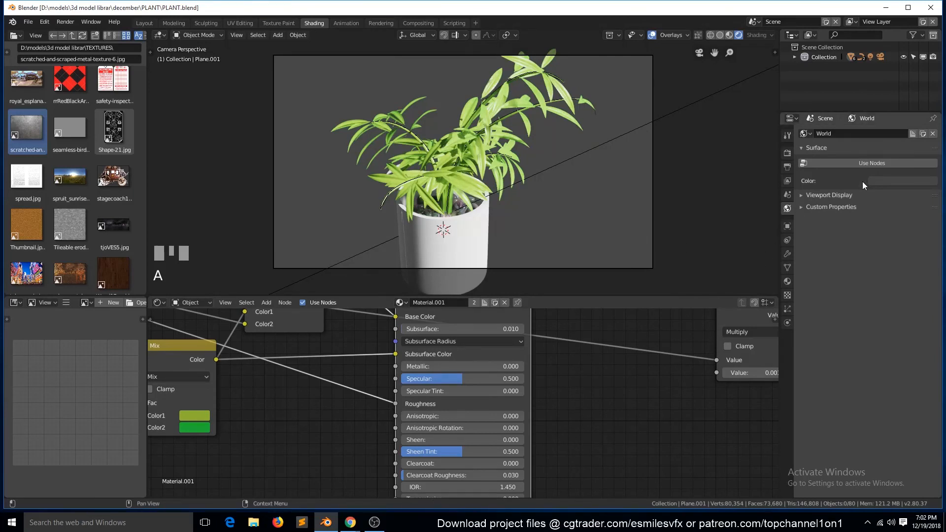
- Enable nodes for the World, use brick_lounge_2k.jpg as an Environment Texture for its color, and save the file
click(869, 163)
click(932, 198)
click(726, 89)
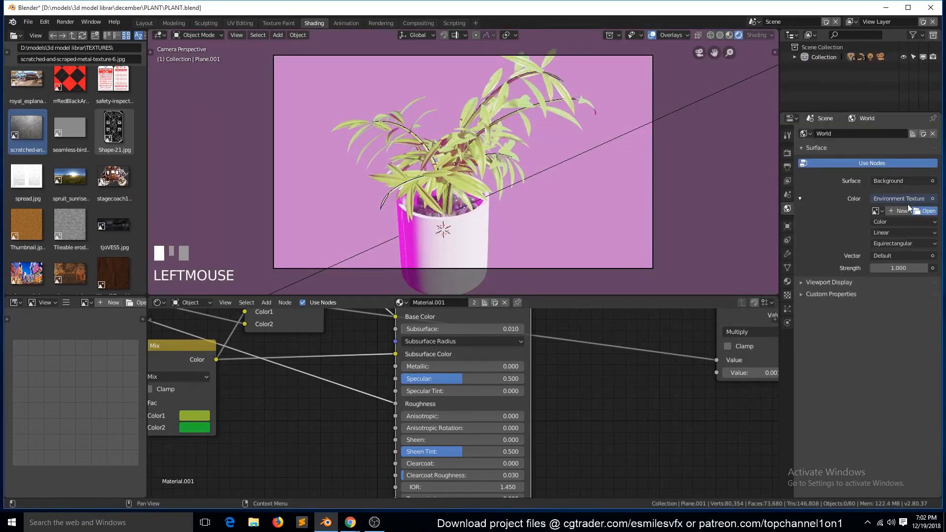
click(53, 280)
click(109, 37)
scroll(429, 259, down, 10)
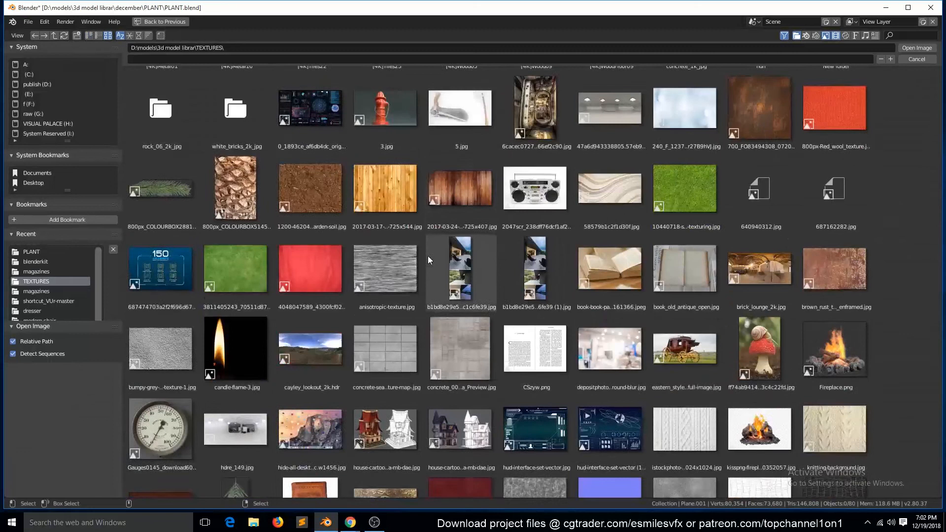
double_click(761, 235)
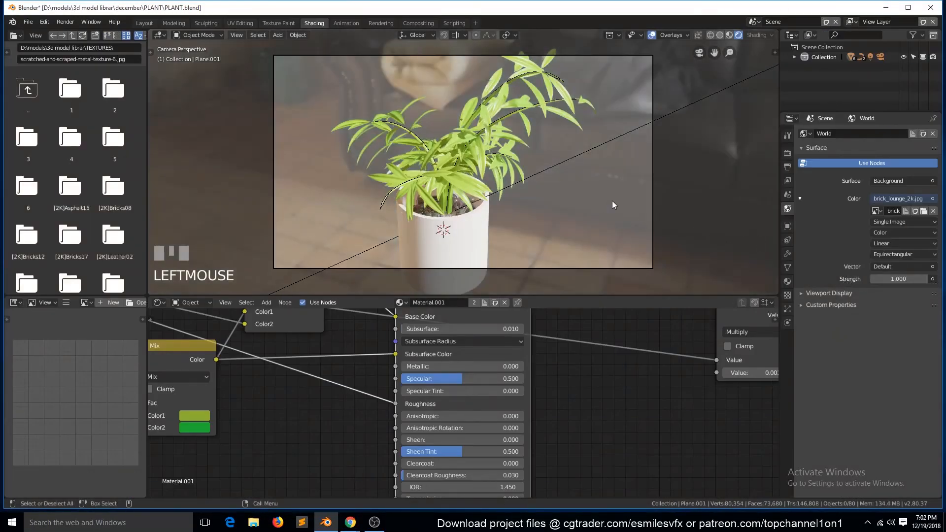
key(grave)
scroll(586, 165, up, 3)
key(ctrl+s)
key(KP_0)
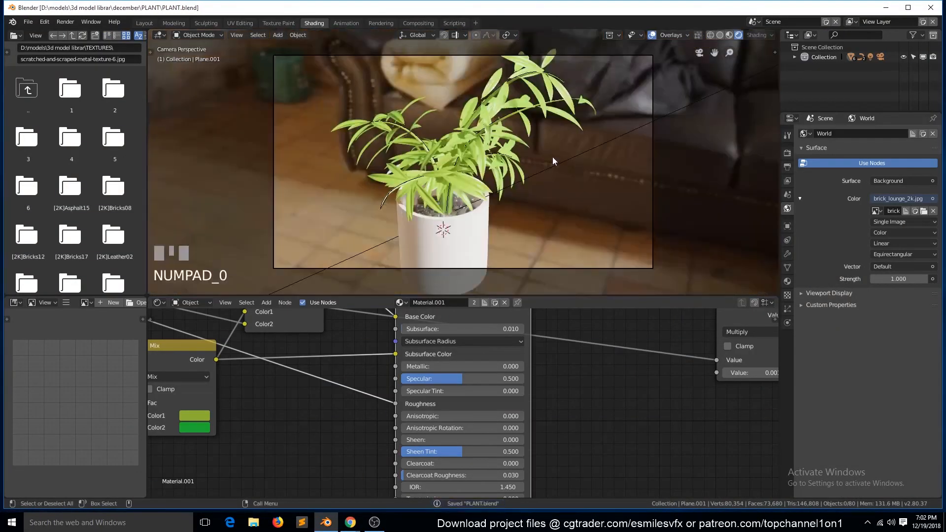
- Move and trackball-rotate the camera to frame the plant against the brick wall and sofa
click(651, 61)
key(g)
click(601, 208)
key(r)
key(r)
click(599, 226)
key(g)
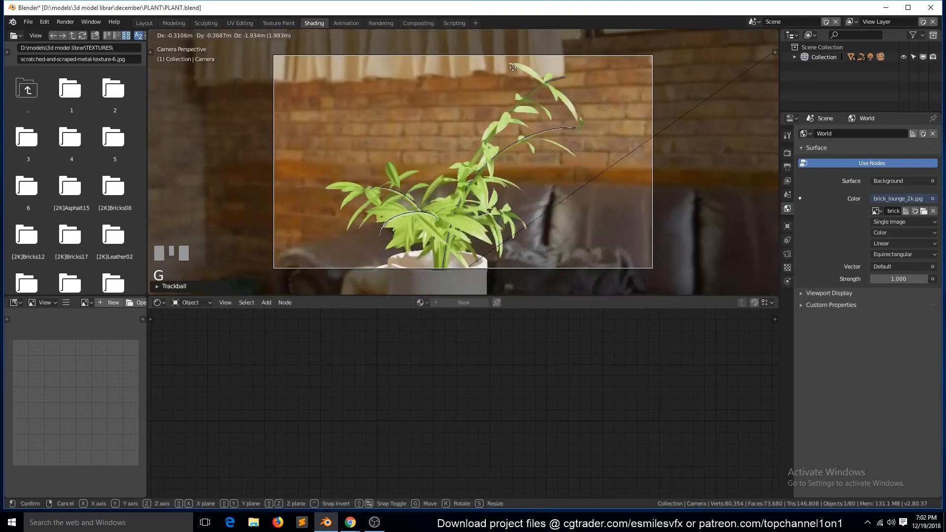
click(433, 281)
- Pull the camera back about 5.5 m along its local Z axis so the whole pot fits the frame
key(g)
key(z)
key(z)
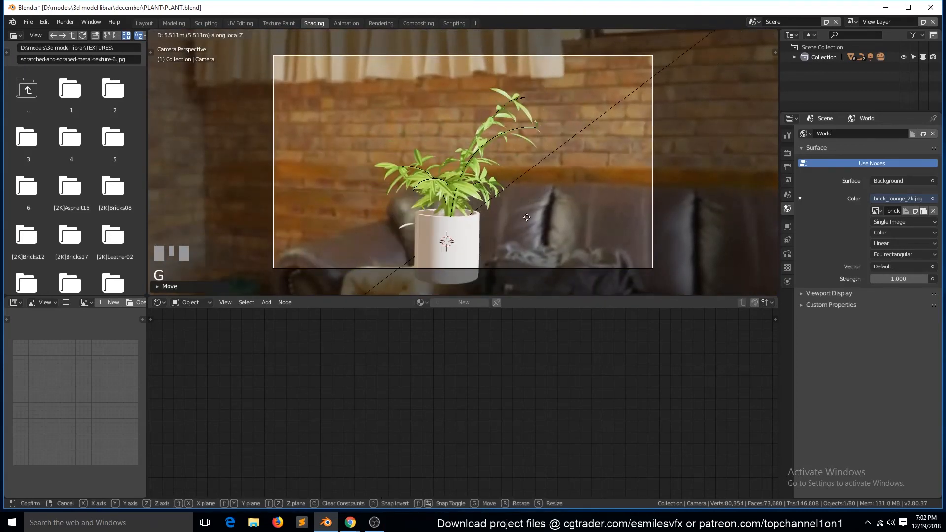
click(512, 219)
key(a)
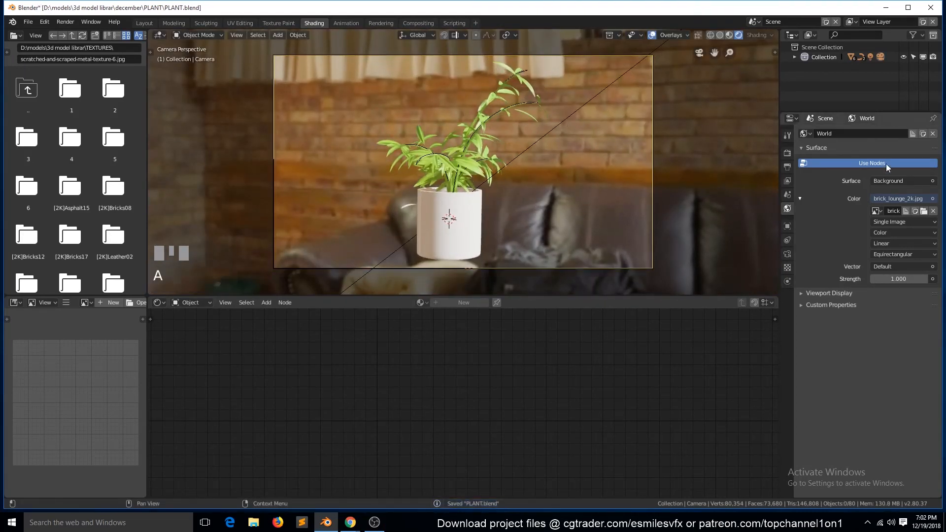
- Show the Render settings, turn off the viewport overlays and save the file
click(786, 157)
click(652, 35)
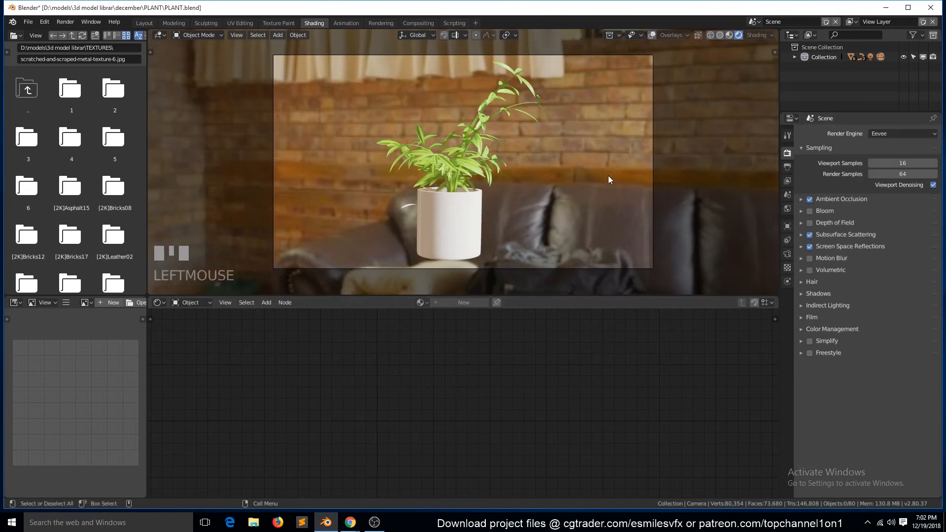
key(ctrl+s)
key(shift+grave)
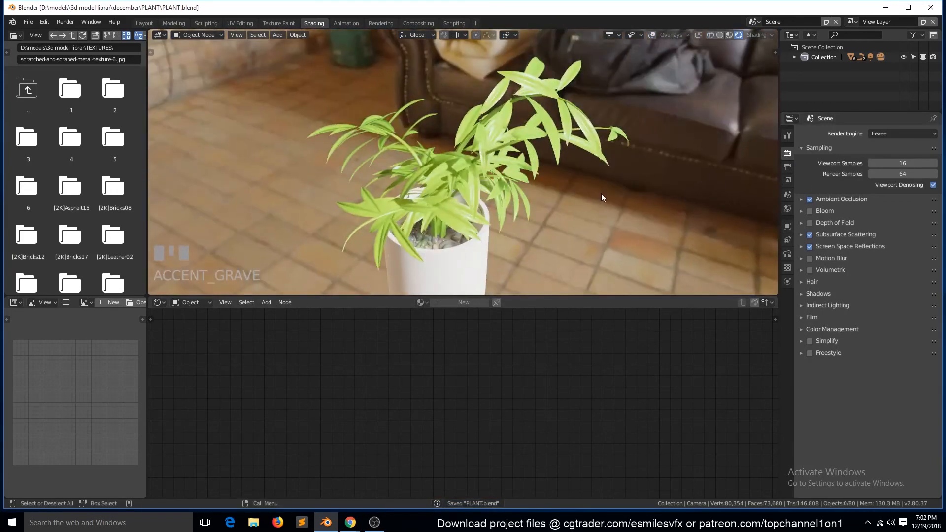